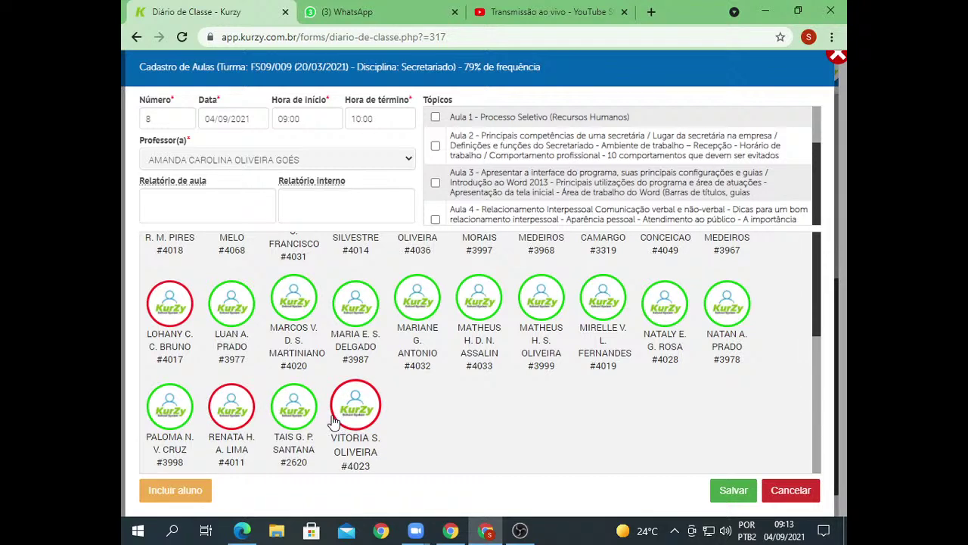
Copy the first absent student's name and number from the class register into a message for the Ped Start Pro WhatsApp group.
{"action": "scroll", "coordinate": [335, 408], "scroll_direction": "up", "scroll_amount": 3}
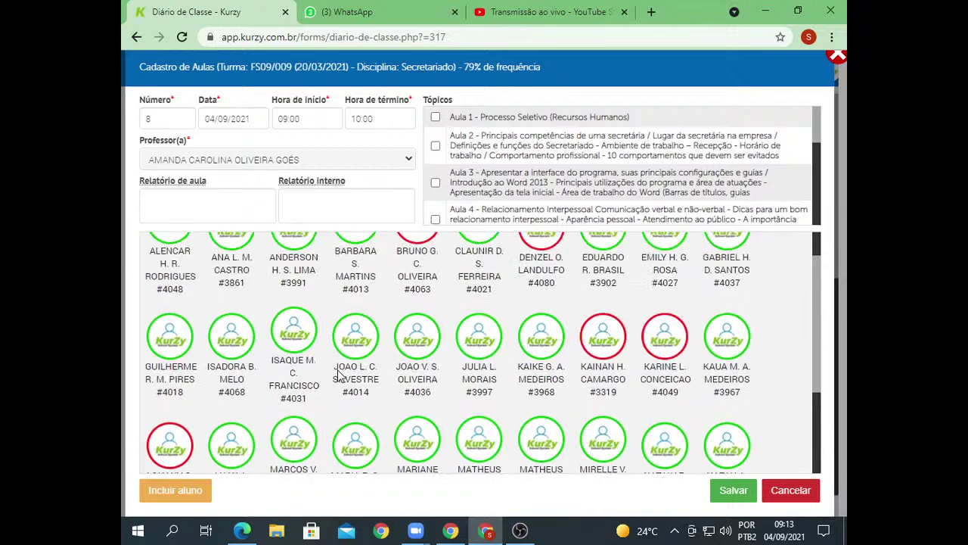
{"action": "left_click_drag", "start_coordinate": [396, 296], "coordinate": [449, 342]}
{"action": "key", "text": "ctrl+c"}
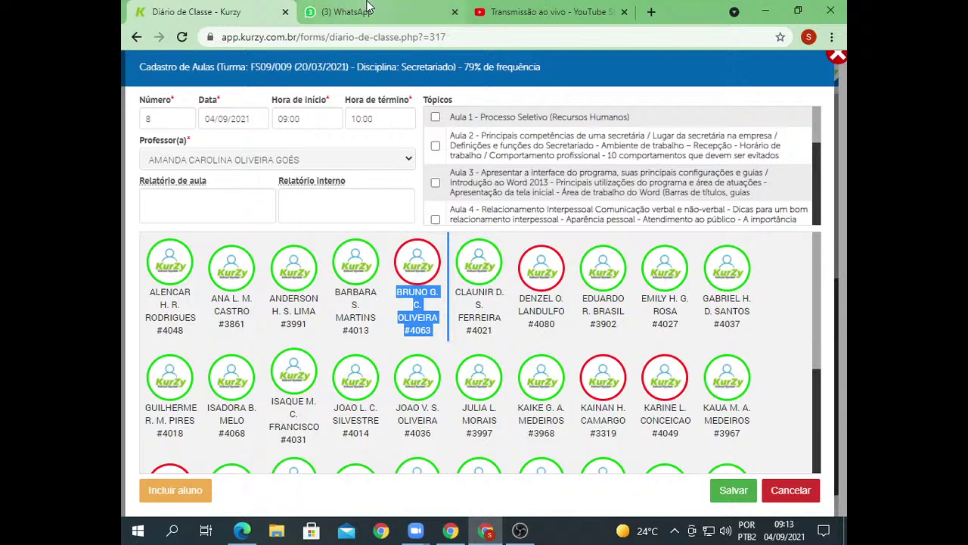
{"action": "left_click", "coordinate": [379, 12]}
{"action": "left_click", "coordinate": [545, 11]}
{"action": "left_click", "coordinate": [378, 11]}
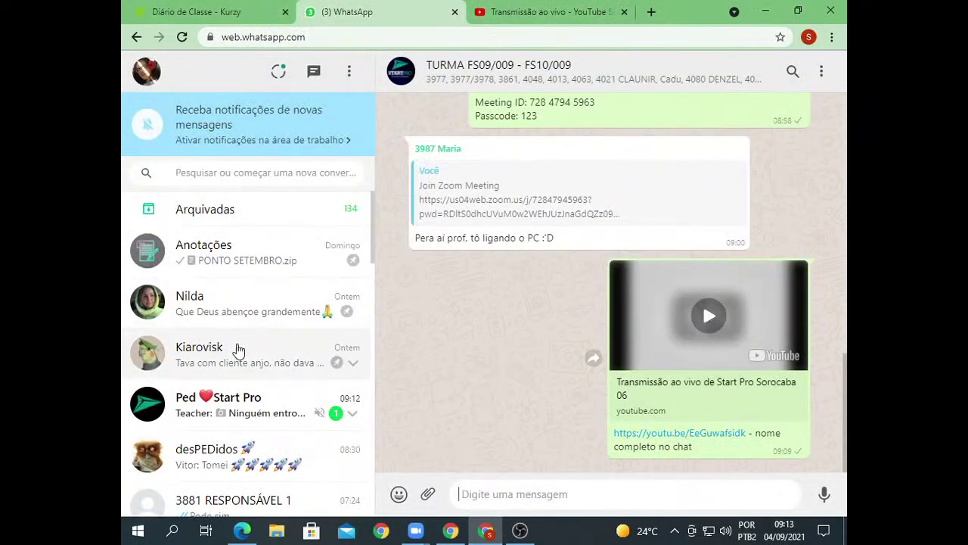
{"action": "left_click", "coordinate": [244, 421]}
{"action": "key", "text": "ctrl+v"}
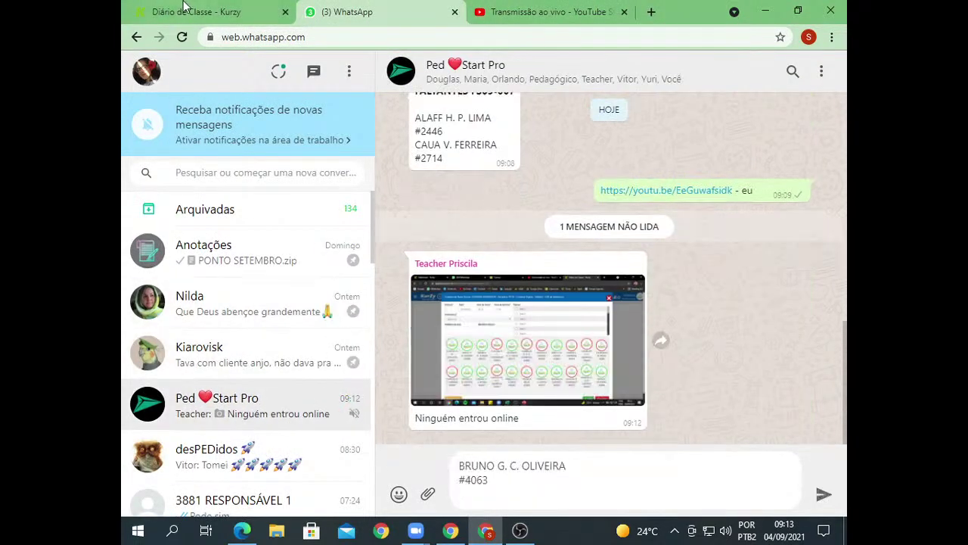
Append the second absent student in the register's first row, with name and number, to the WhatsApp message.
{"action": "left_click", "coordinate": [204, 10]}
{"action": "left_click_drag", "start_coordinate": [519, 296], "coordinate": [574, 337]}
{"action": "key", "text": "ctrl+c"}
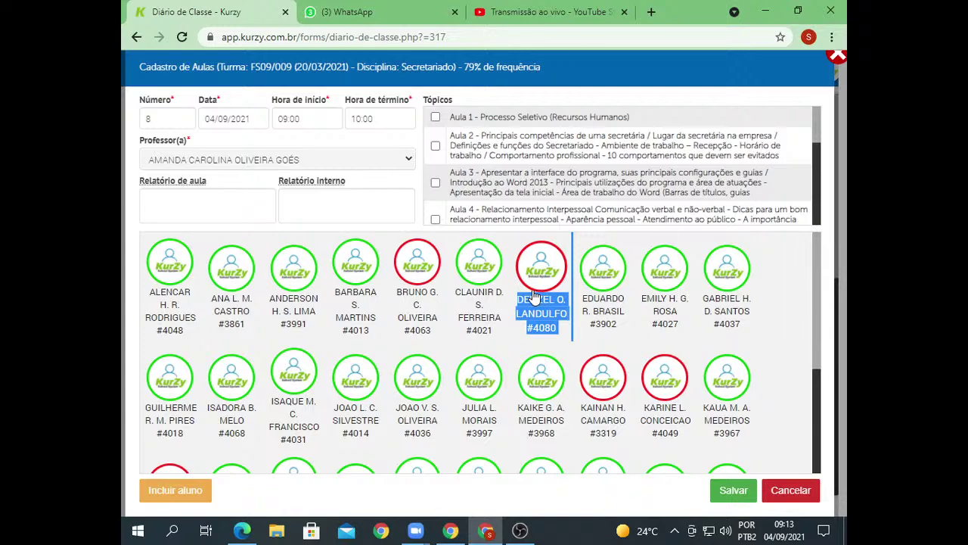
{"action": "left_click", "coordinate": [363, 12]}
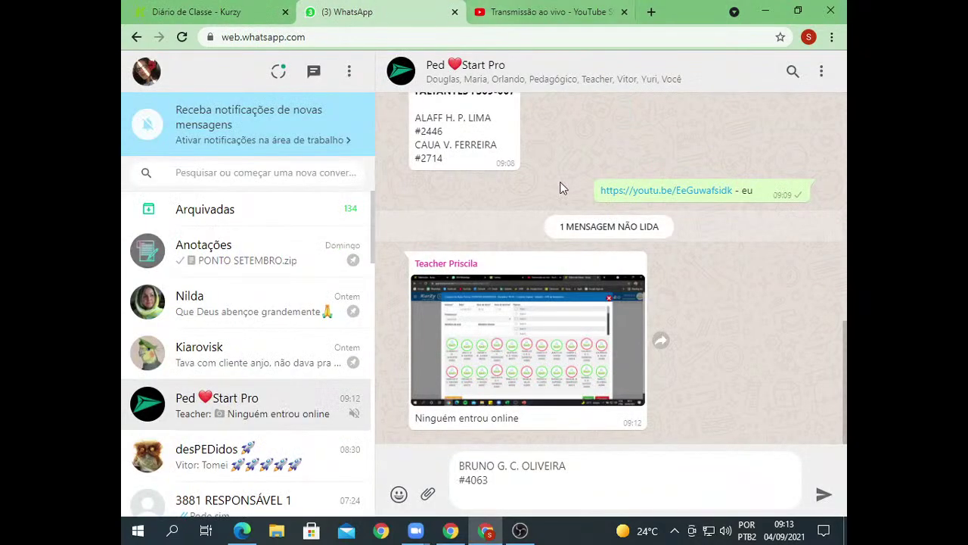
{"action": "key", "text": "ctrl+v"}
Append the two adjacent absent students from the register's second row to the WhatsApp message.
{"action": "left_click", "coordinate": [189, 12]}
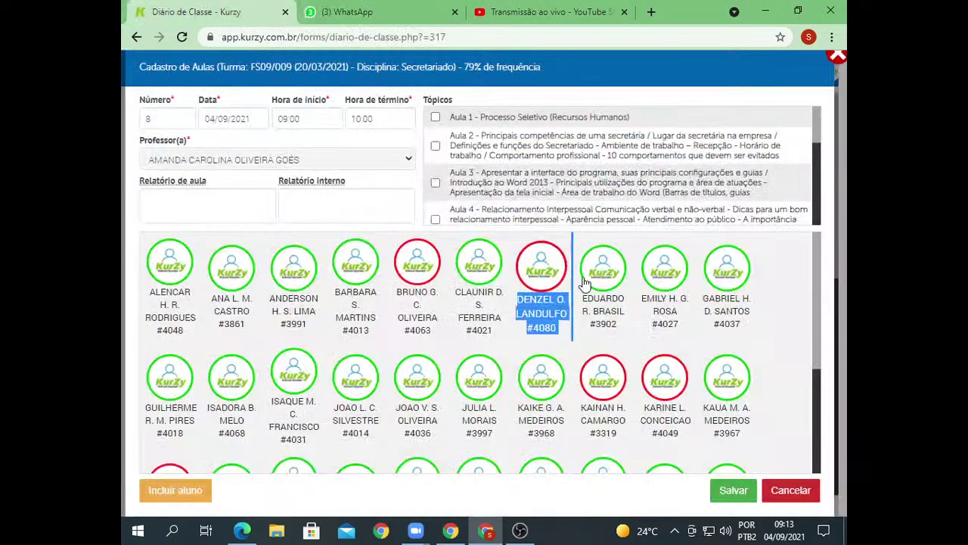
{"action": "scroll", "coordinate": [639, 361], "scroll_direction": "down", "scroll_amount": 1}
{"action": "left_click_drag", "start_coordinate": [577, 299], "coordinate": [689, 331]}
{"action": "key", "text": "ctrl+c"}
{"action": "left_click", "coordinate": [363, 12]}
{"action": "key", "text": "ctrl+v"}
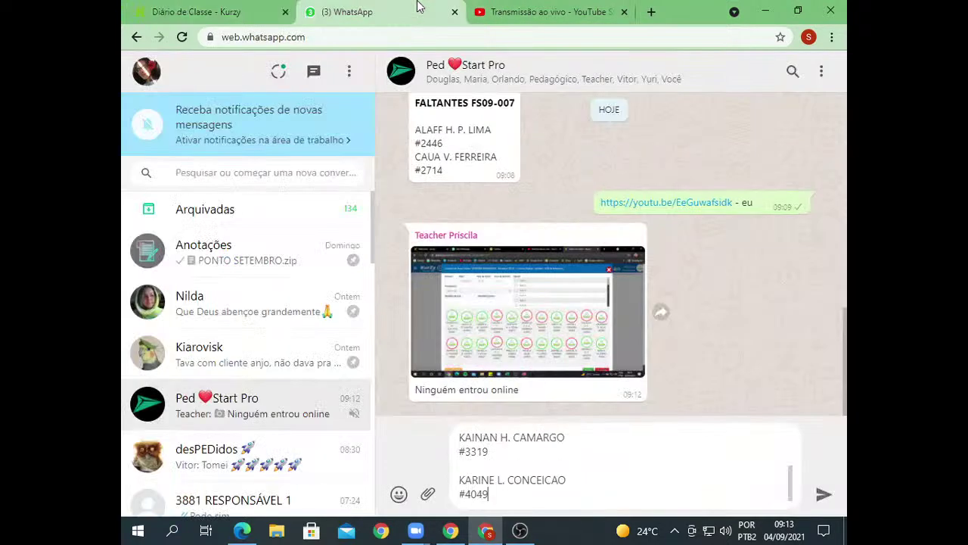
Append the absent student at the start of the register's third row to the WhatsApp message.
{"action": "left_click", "coordinate": [174, 7]}
{"action": "scroll", "coordinate": [136, 350], "scroll_direction": "down", "scroll_amount": 1}
{"action": "left_click_drag", "start_coordinate": [146, 333], "coordinate": [208, 372]}
{"action": "key", "text": "ctrl+c"}
{"action": "left_click", "coordinate": [363, 12]}
{"action": "key", "text": "ctrl+v"}
Append the first absent student in the register's last row to the WhatsApp message.
{"action": "left_click", "coordinate": [208, 7]}
{"action": "left_click_drag", "start_coordinate": [261, 408], "coordinate": [262, 467]}
{"action": "key", "text": "ctrl+c"}
{"action": "left_click", "coordinate": [358, 9]}
{"action": "key", "text": "ctrl+v"}
Append the final absent student from the register's last row and send the list to the WhatsApp group.
{"action": "left_click", "coordinate": [224, 6]}
{"action": "left_click_drag", "start_coordinate": [382, 382], "coordinate": [460, 478]}
{"action": "key", "text": "ctrl+c"}
{"action": "left_click", "coordinate": [417, 6]}
{"action": "key", "text": "ctrl+v"}
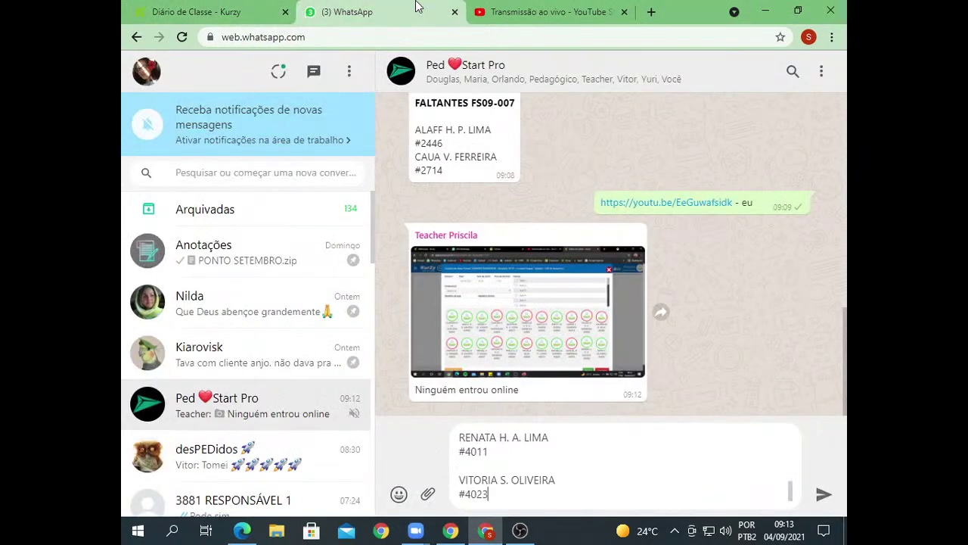
{"action": "key", "text": "Return"}
Switch to the Zoom meeting and clear the participant search to list everyone again.
{"action": "left_click", "coordinate": [480, 533]}
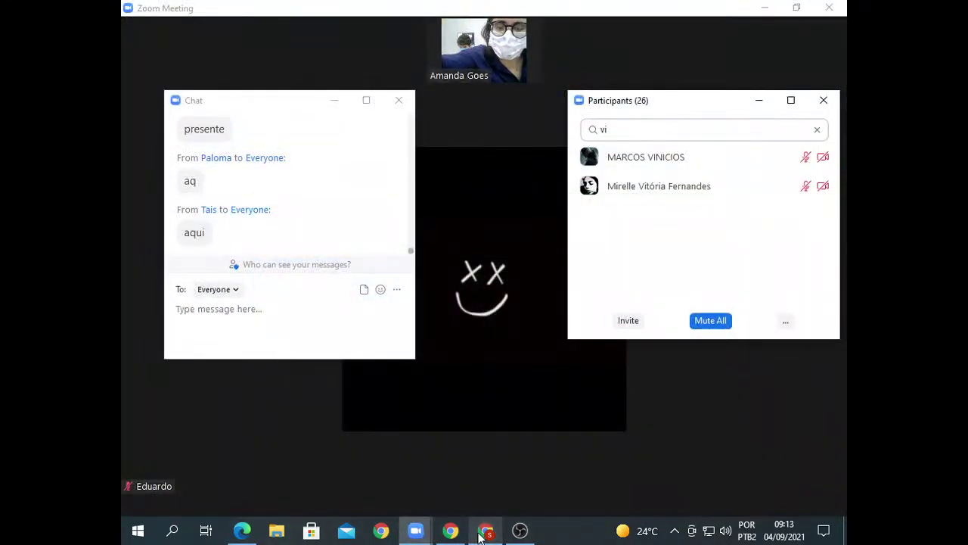
{"action": "left_click", "coordinate": [690, 135]}
{"action": "key", "text": "BackSpace"}
{"action": "key", "text": "BackSpace"}
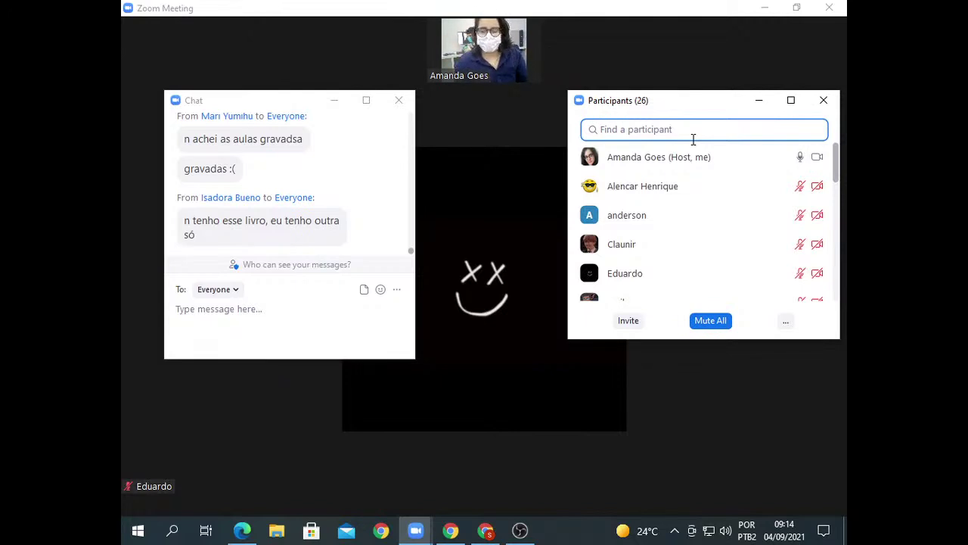
Read the students' latest messages in the Zoom meeting chat.
{"action": "left_click", "coordinate": [276, 233]}
{"action": "left_click_drag", "start_coordinate": [276, 233], "coordinate": [324, 219]}
{"action": "left_click", "coordinate": [316, 219]}
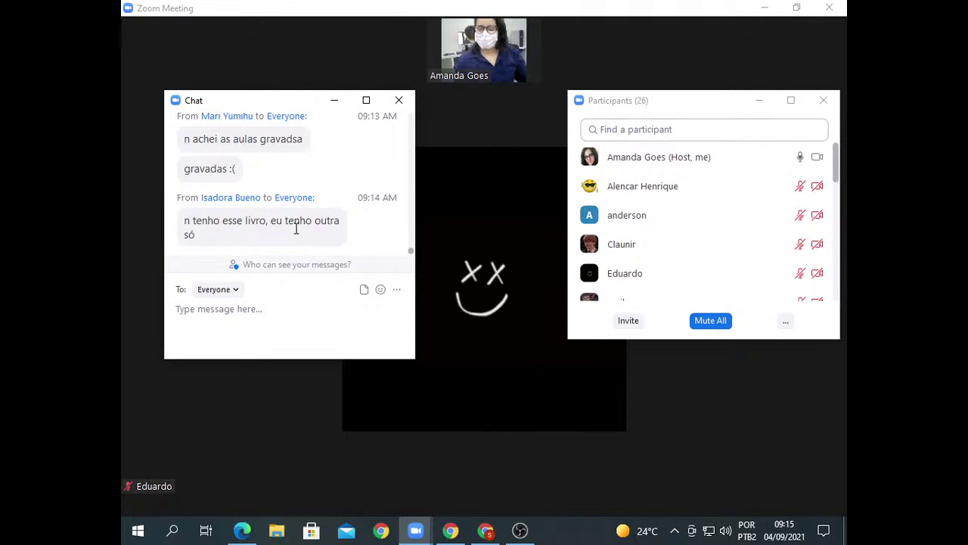
{"action": "left_click_drag", "start_coordinate": [248, 220], "coordinate": [335, 219]}
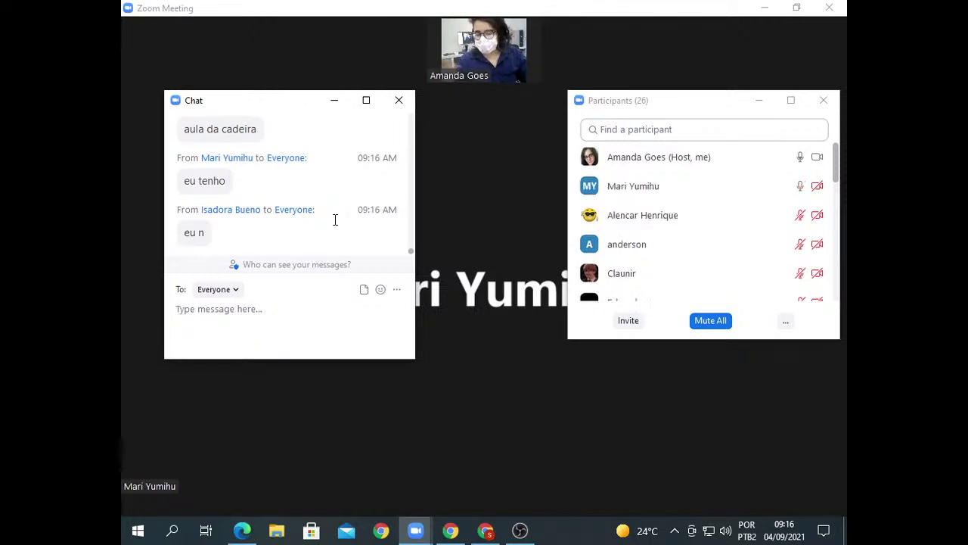
{"action": "mouse_move", "coordinate": [437, 345]}
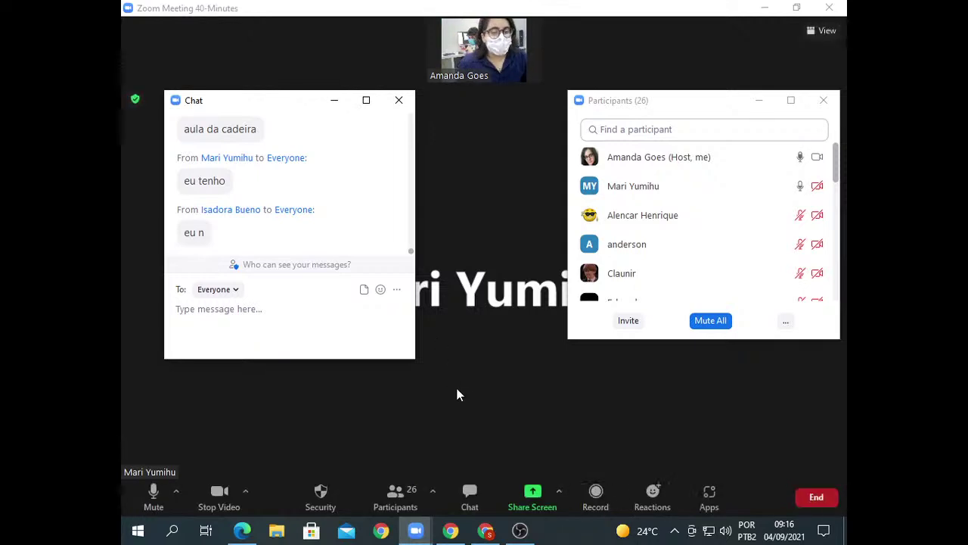
{"action": "mouse_move", "coordinate": [482, 532]}
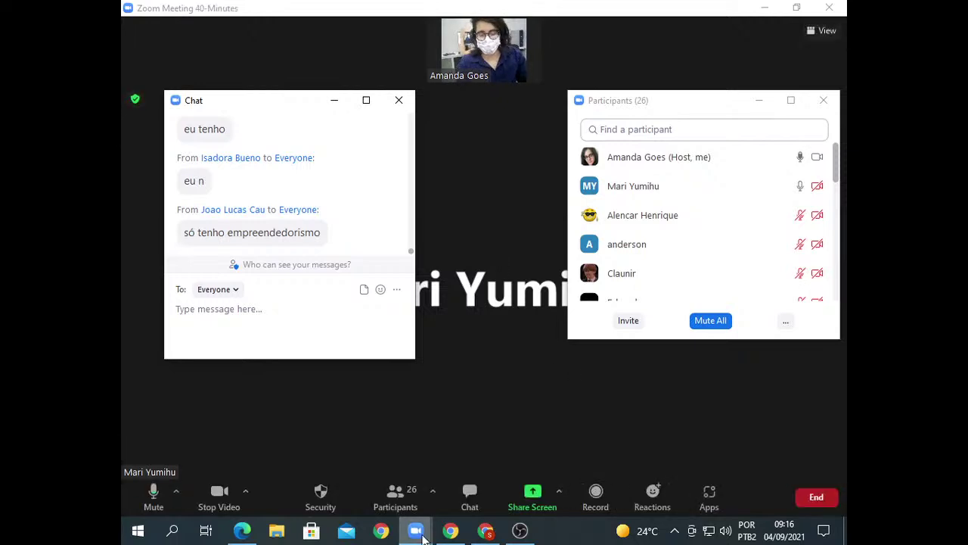
Switch to the YouTube Studio live stream page in Chrome and close the stream sharing dialog.
{"action": "mouse_move", "coordinate": [451, 533]}
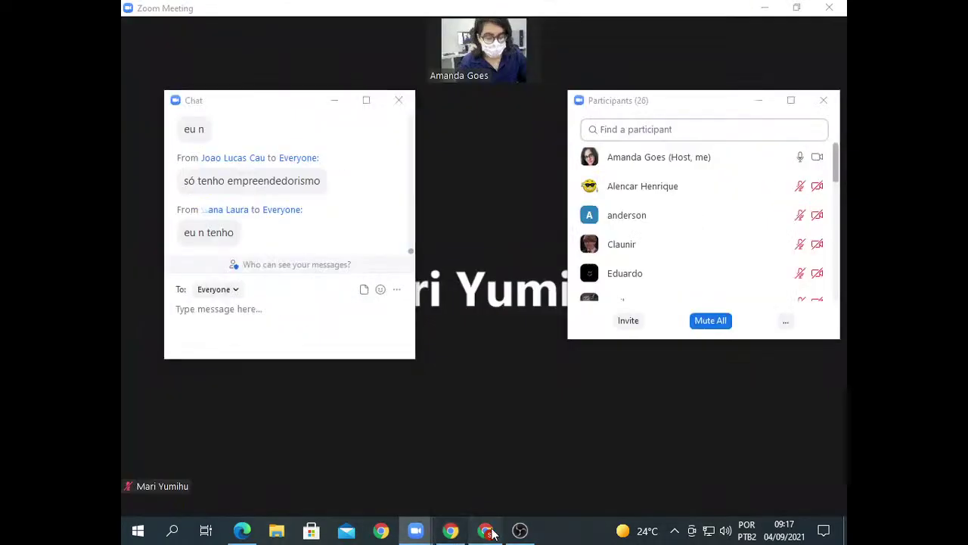
{"action": "left_click", "coordinate": [486, 530]}
{"action": "left_click", "coordinate": [544, 12]}
{"action": "left_click", "coordinate": [387, 15]}
{"action": "left_click", "coordinate": [530, 12]}
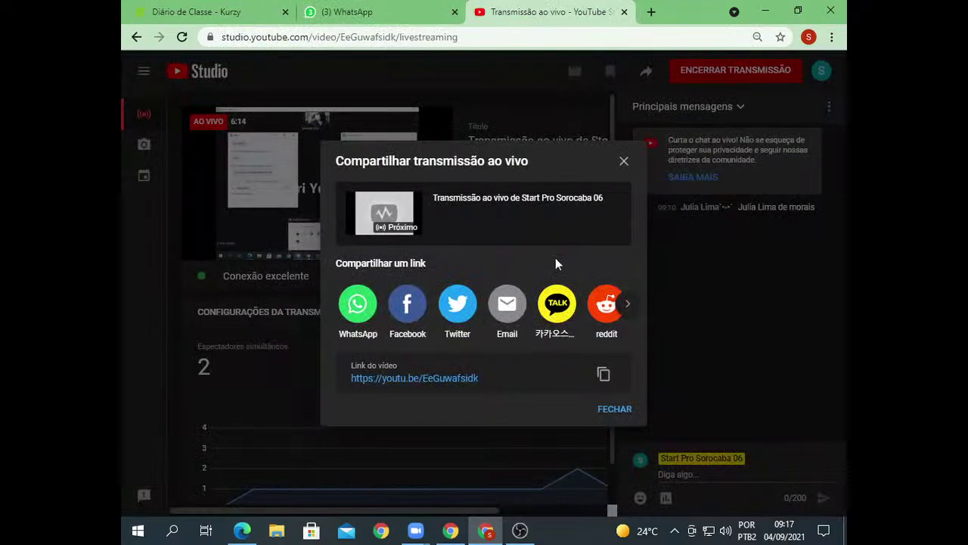
{"action": "left_click", "coordinate": [625, 159]}
Check the class register, the WhatsApp group and the YouTube live stream dashboard, and return to the Zoom meeting.
{"action": "left_click", "coordinate": [161, 9]}
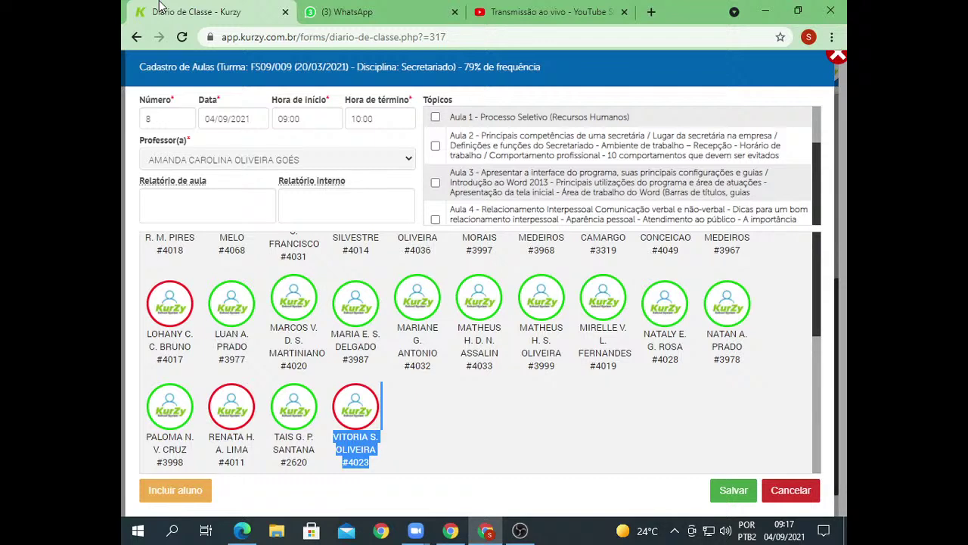
{"action": "scroll", "coordinate": [292, 235], "scroll_direction": "up", "scroll_amount": 3}
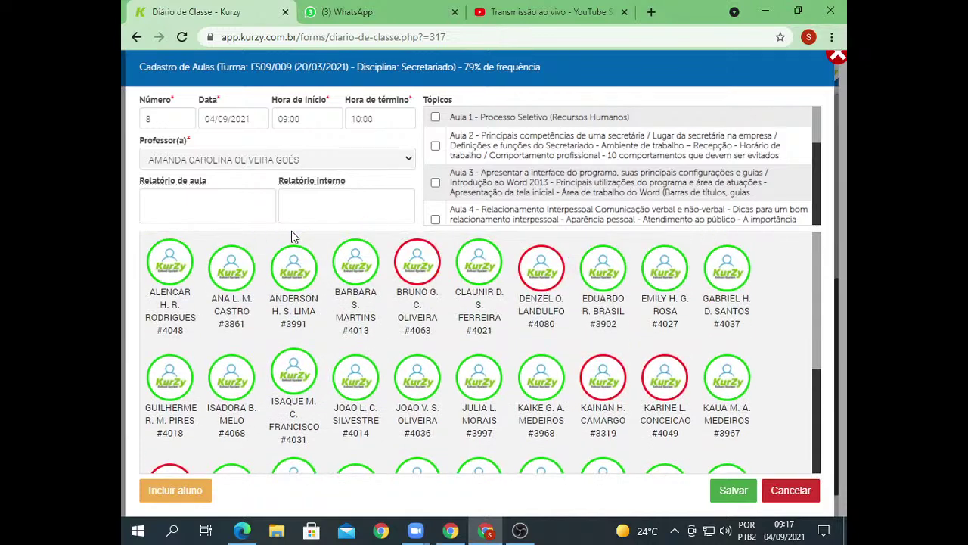
{"action": "left_click", "coordinate": [363, 12]}
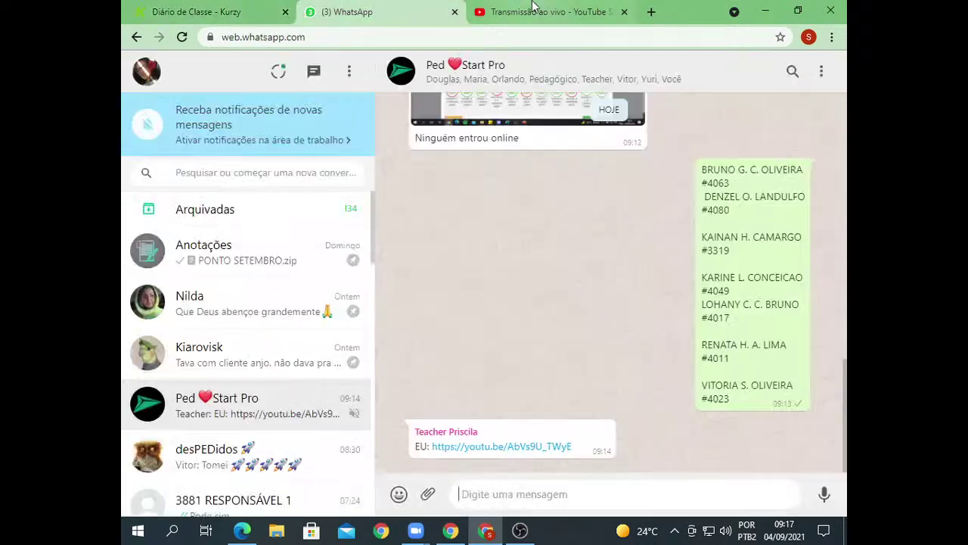
{"action": "left_click", "coordinate": [533, 12]}
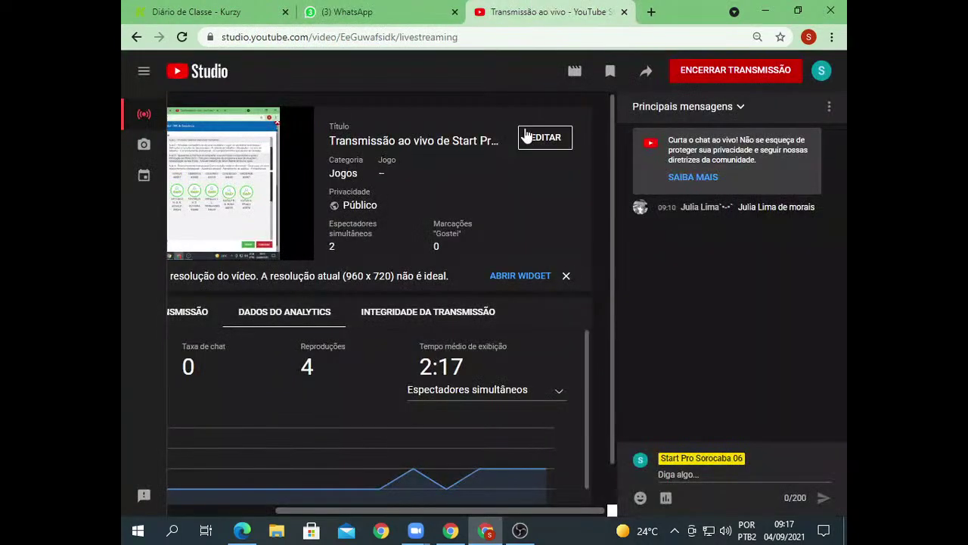
{"action": "left_click", "coordinate": [484, 530]}
{"action": "mouse_move", "coordinate": [450, 333]}
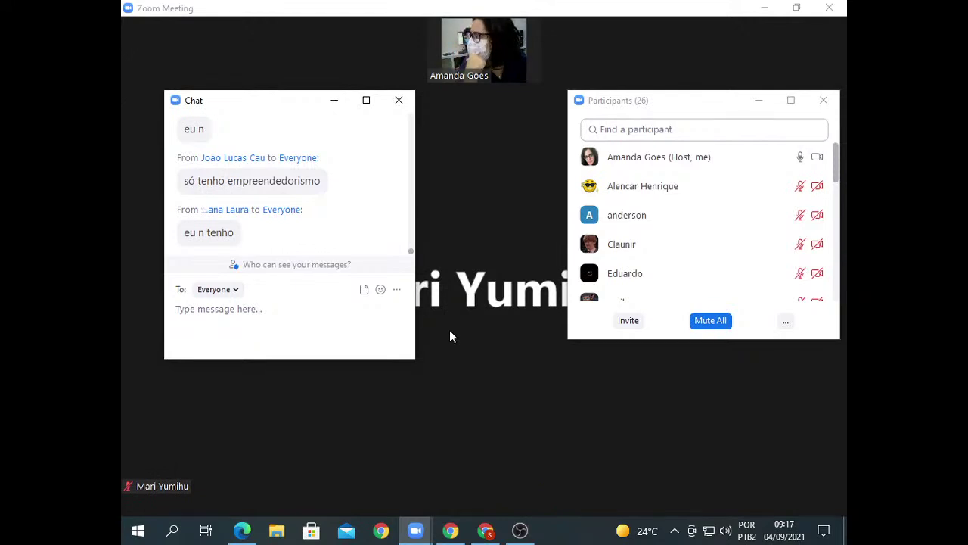
Open the Chrome profile picker and start adding a new profile.
{"action": "mouse_move", "coordinate": [454, 313]}
{"action": "left_click", "coordinate": [450, 530]}
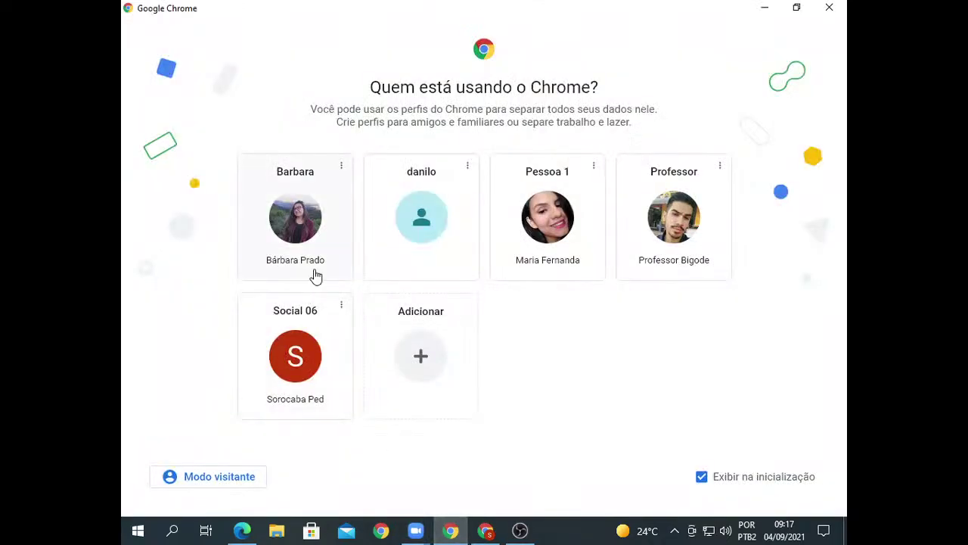
{"action": "left_click", "coordinate": [408, 345]}
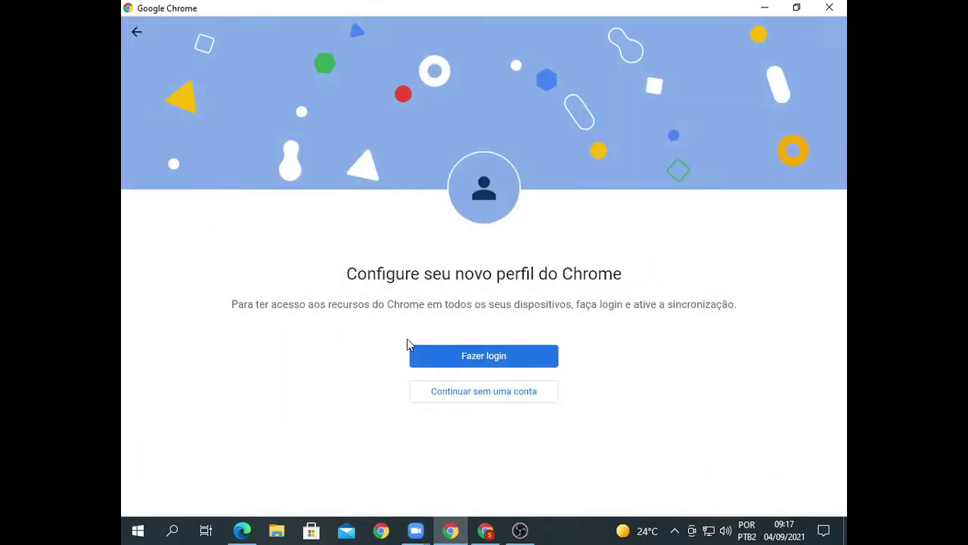
{"action": "left_click", "coordinate": [489, 532]}
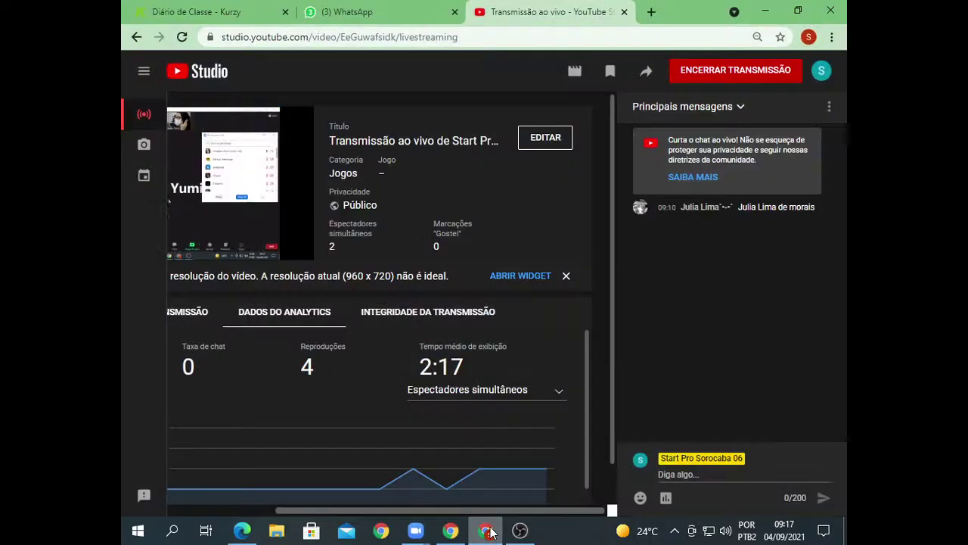
{"action": "left_click", "coordinate": [489, 531]}
{"action": "left_click", "coordinate": [485, 457]}
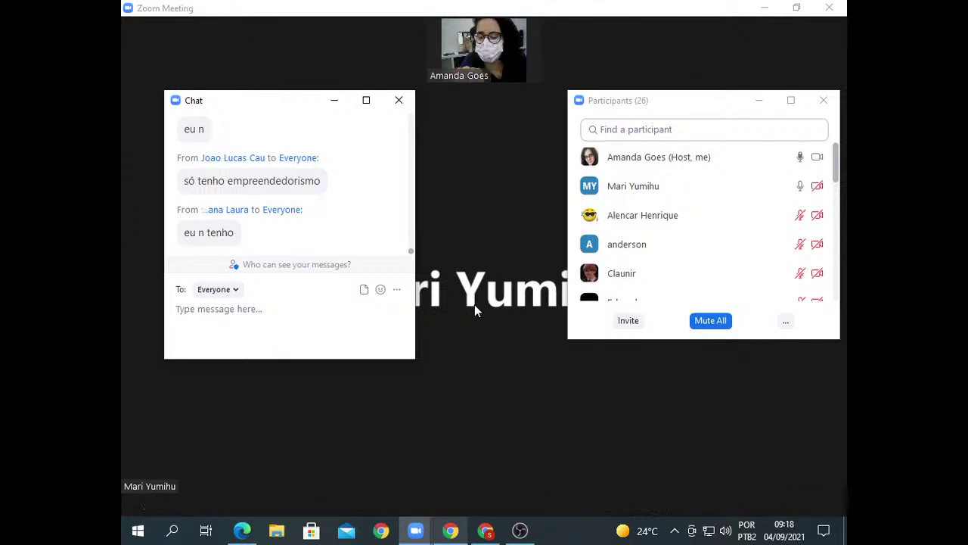
Create the new Chrome profile without an account, name it "prof", and maximize its browser window.
{"action": "left_click", "coordinate": [452, 524]}
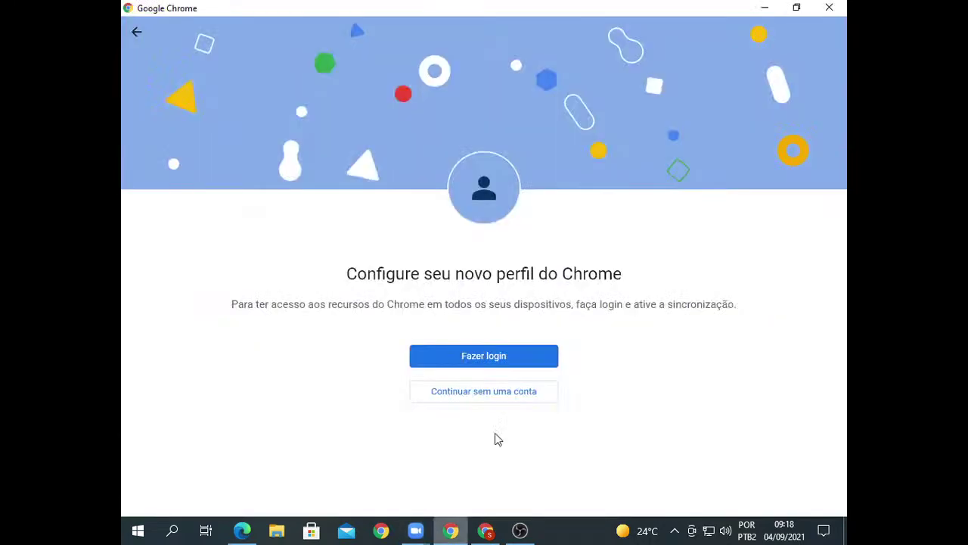
{"action": "left_click", "coordinate": [513, 393]}
{"action": "left_click", "coordinate": [759, 488]}
{"action": "scroll", "coordinate": [417, 318], "scroll_direction": "down", "scroll_amount": 1}
{"action": "scroll", "coordinate": [424, 258], "scroll_direction": "up", "scroll_amount": 1}
{"action": "left_click", "coordinate": [428, 252]}
{"action": "type", "text": "prof"}
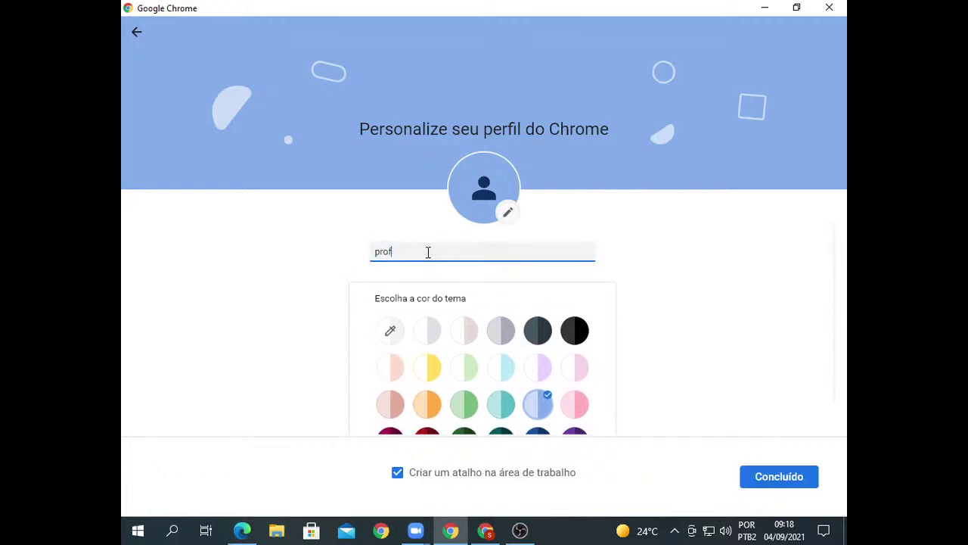
{"action": "left_click", "coordinate": [767, 481]}
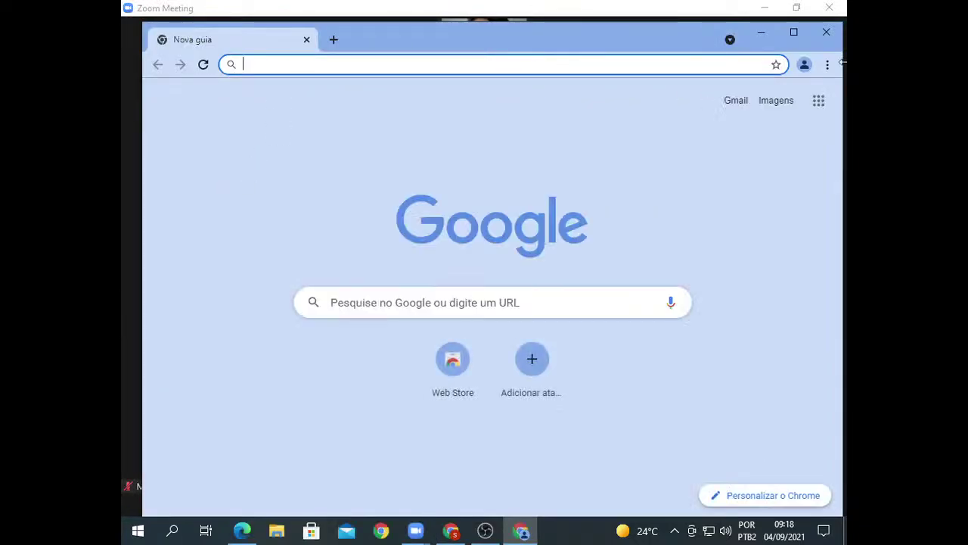
{"action": "left_click", "coordinate": [793, 32]}
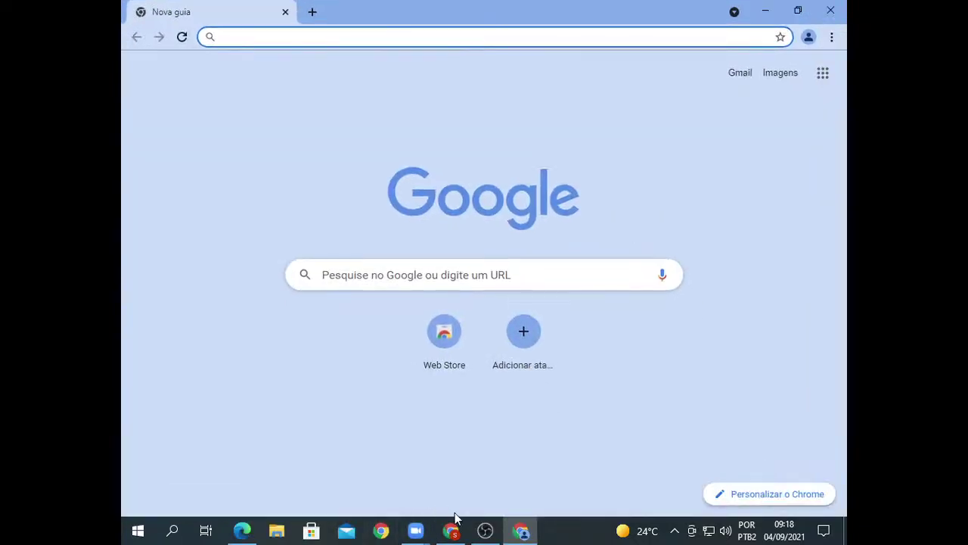
Return to the Zoom meeting, open the Windows app search and launch Word from the recent apps.
{"action": "mouse_move", "coordinate": [415, 530]}
{"action": "left_click", "coordinate": [527, 429]}
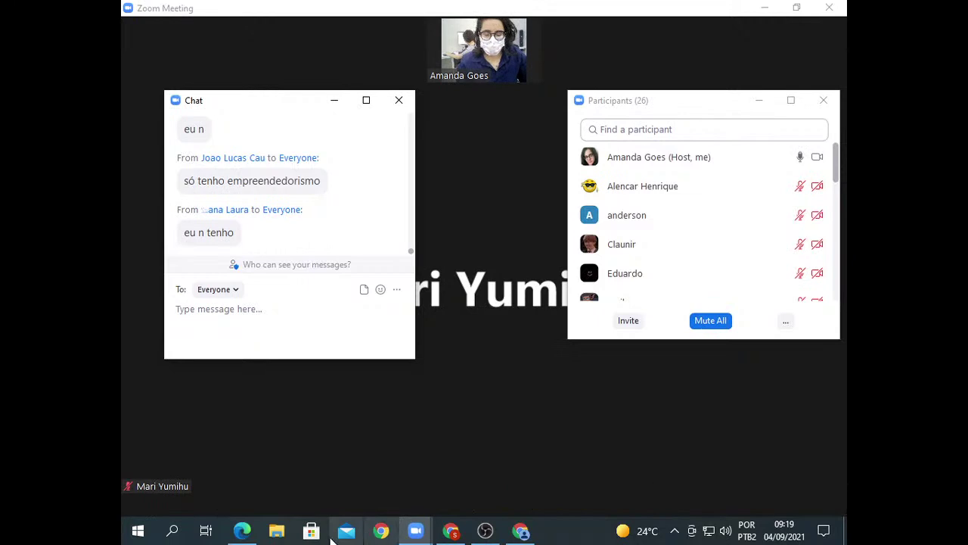
{"action": "left_click", "coordinate": [150, 535]}
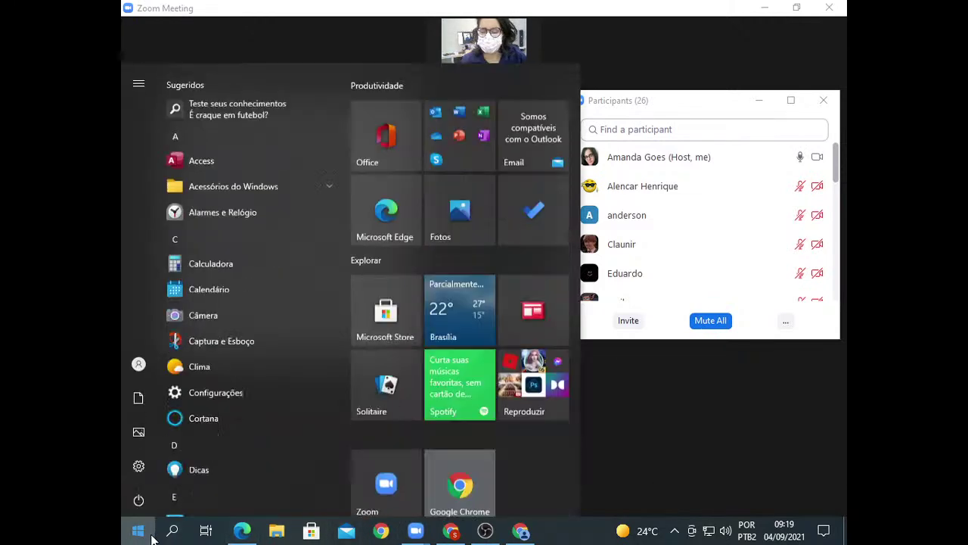
{"action": "left_click", "coordinate": [172, 530]}
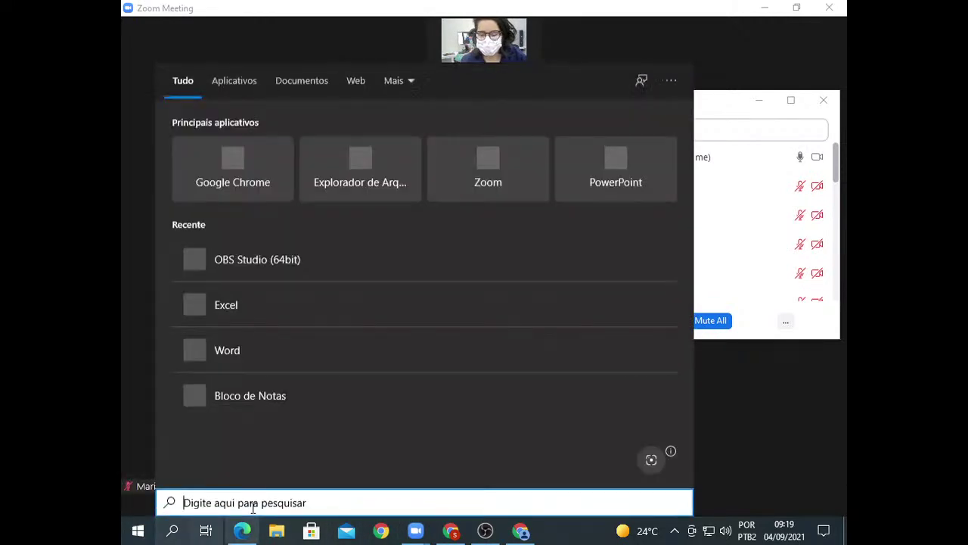
{"action": "left_click", "coordinate": [299, 333]}
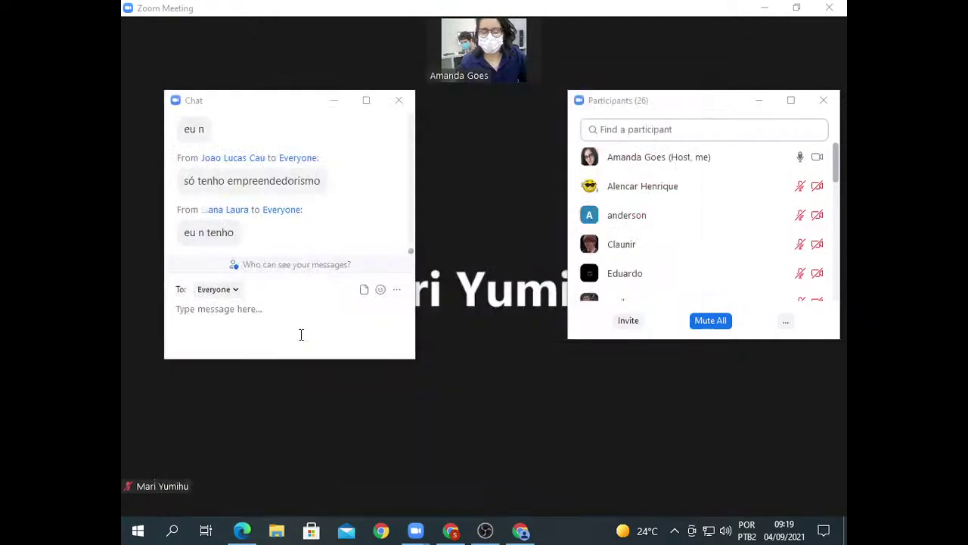
{"action": "left_click_drag", "start_coordinate": [515, 194], "coordinate": [533, 146]}
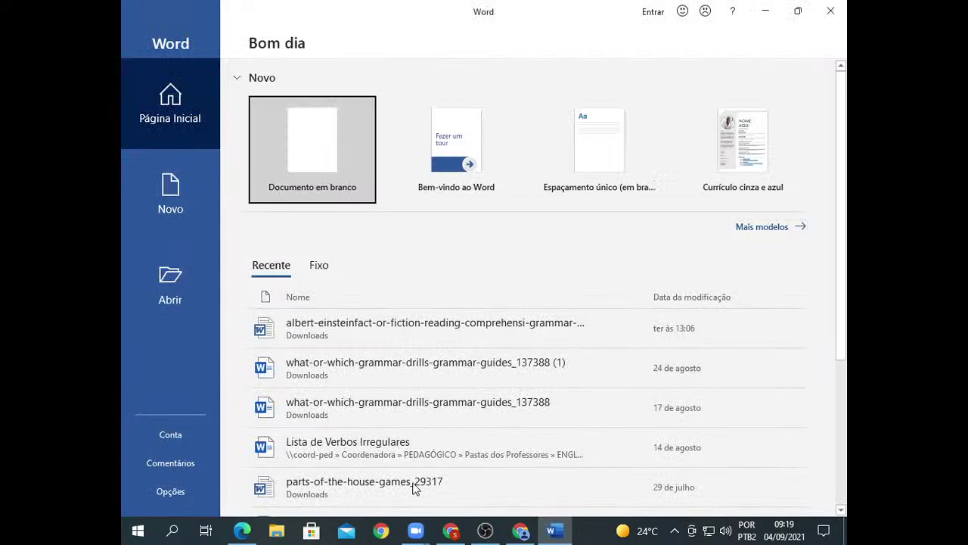
Return to the Zoom meeting and start sharing the Word window with the participants.
{"action": "left_click", "coordinate": [416, 530]}
{"action": "left_click", "coordinate": [500, 491]}
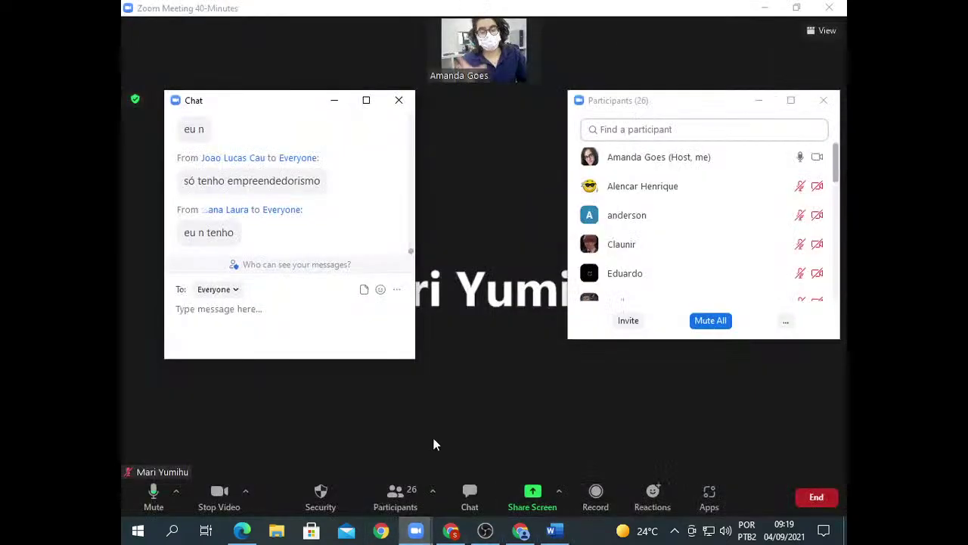
{"action": "left_click", "coordinate": [519, 491]}
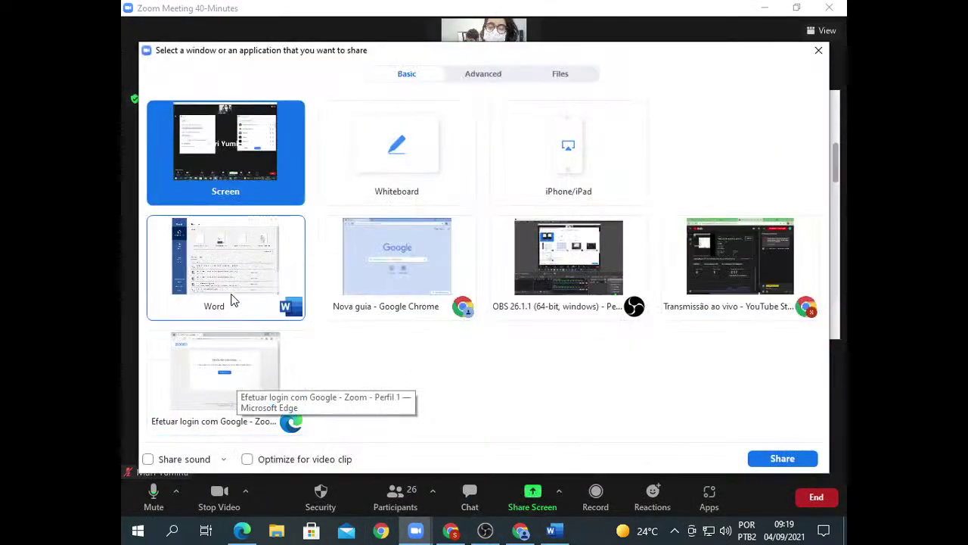
{"action": "left_click", "coordinate": [281, 316]}
{"action": "left_click", "coordinate": [783, 458]}
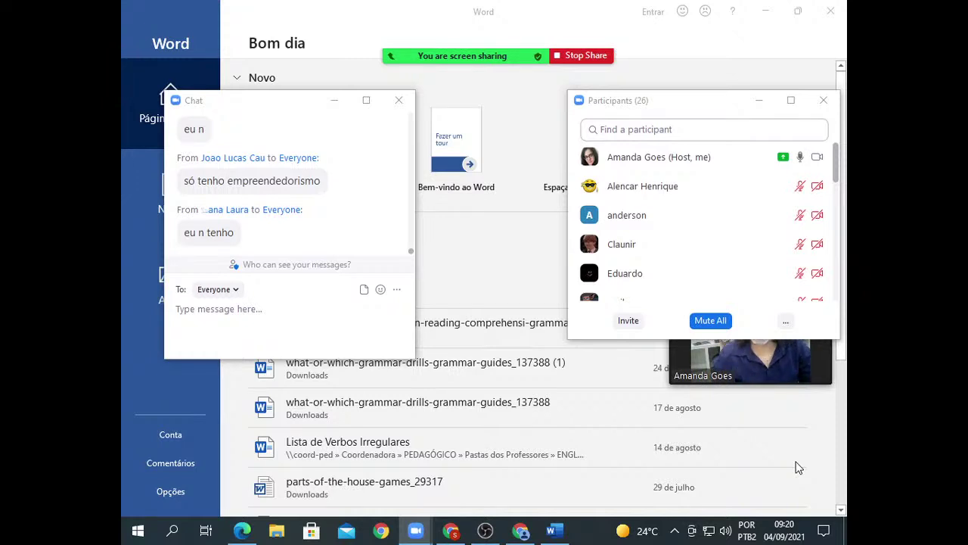
Clear the shared view by closing the Zoom chat window and minimizing the participants window.
{"action": "left_click", "coordinate": [399, 100]}
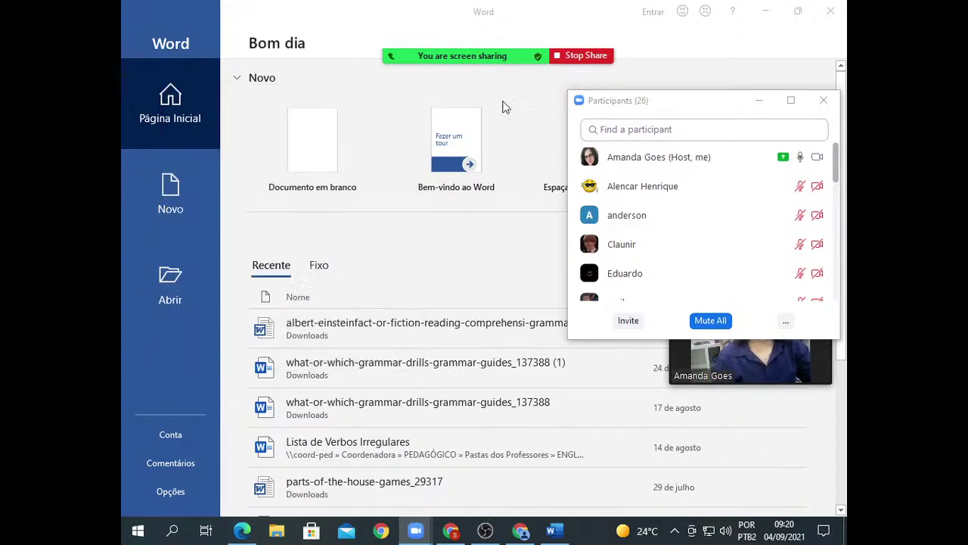
{"action": "left_click", "coordinate": [758, 100]}
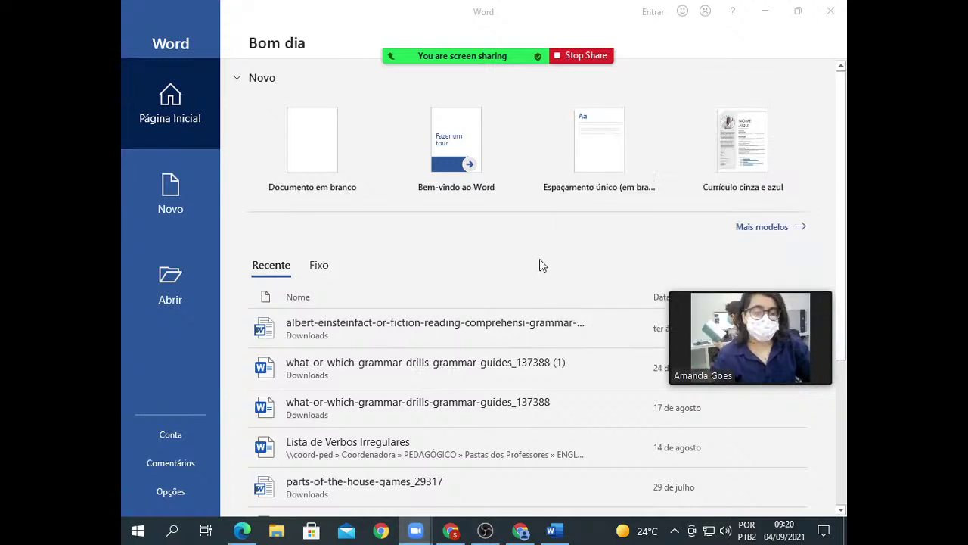
{"action": "mouse_move", "coordinate": [731, 341]}
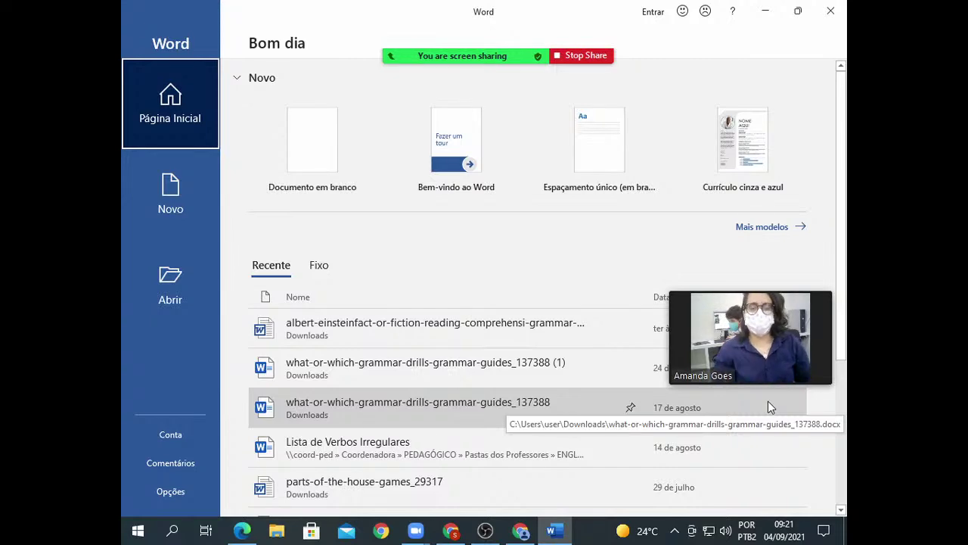
Create a blank Word document and move the Zoom sharing controls and video thumbnail away from the page.
{"action": "left_click", "coordinate": [295, 121]}
{"action": "left_click_drag", "start_coordinate": [427, 35], "coordinate": [394, 507]}
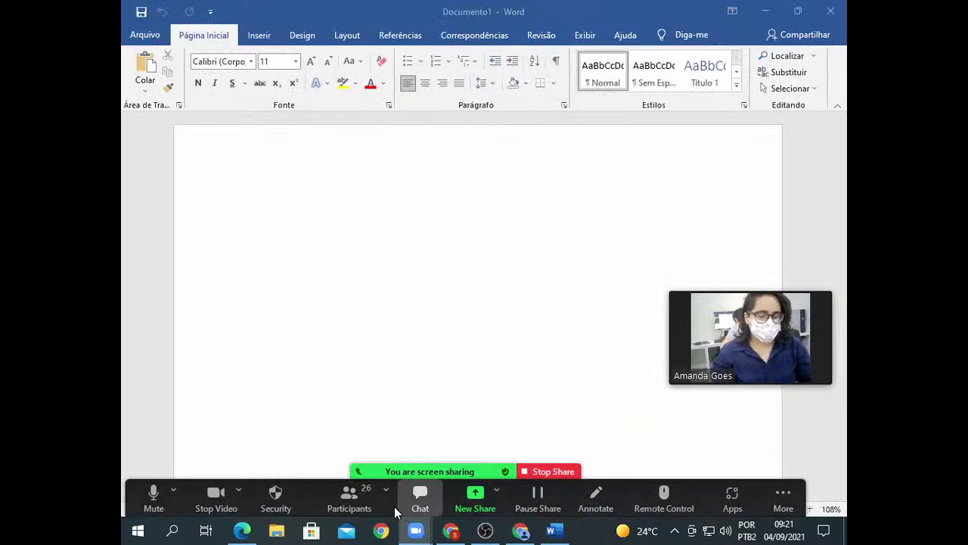
{"action": "left_click_drag", "start_coordinate": [832, 314], "coordinate": [799, 86]}
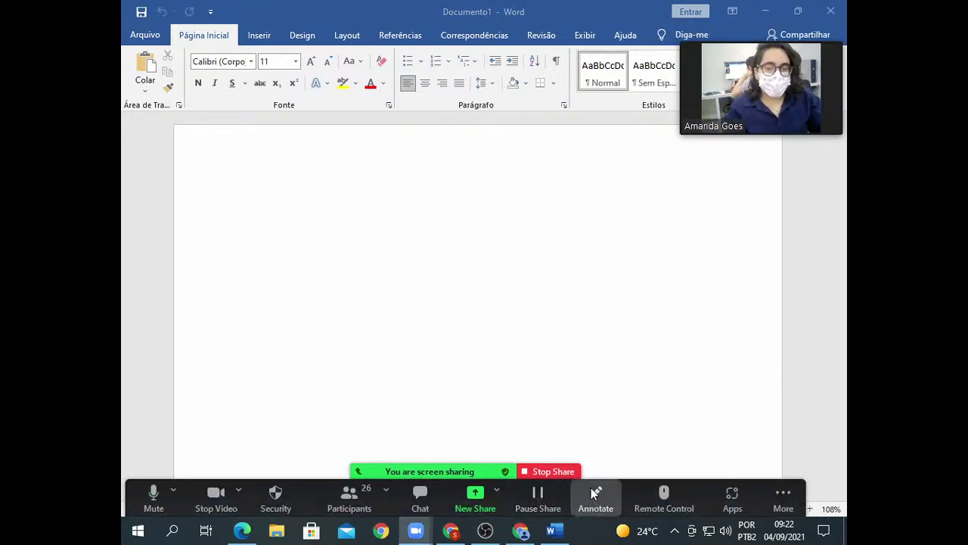
Open the Zoom annotation tools, draw a pink dot in the margin beside the page, and close the tools.
{"action": "left_click", "coordinate": [595, 499]}
{"action": "left_click", "coordinate": [369, 80]}
{"action": "left_click_drag", "start_coordinate": [376, 79], "coordinate": [400, 474]}
{"action": "left_click", "coordinate": [129, 259]}
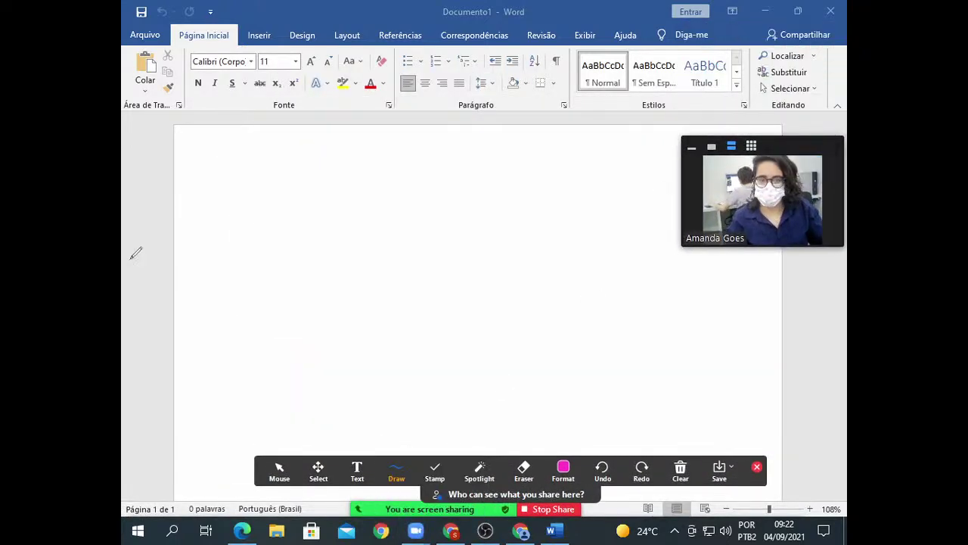
{"action": "left_click", "coordinate": [757, 467]}
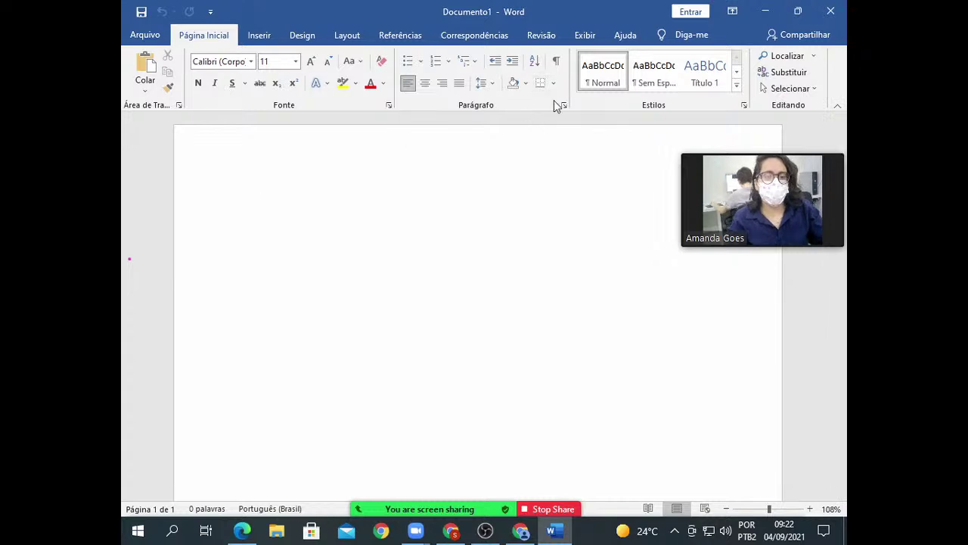
Apply the Título 1 style to the empty first line of the document.
{"action": "left_click", "coordinate": [737, 88]}
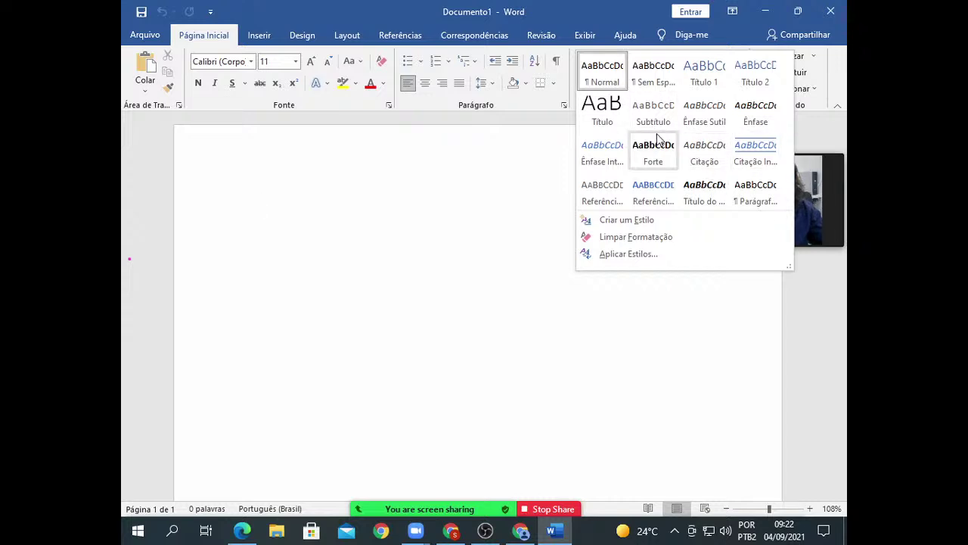
{"action": "left_click", "coordinate": [696, 76]}
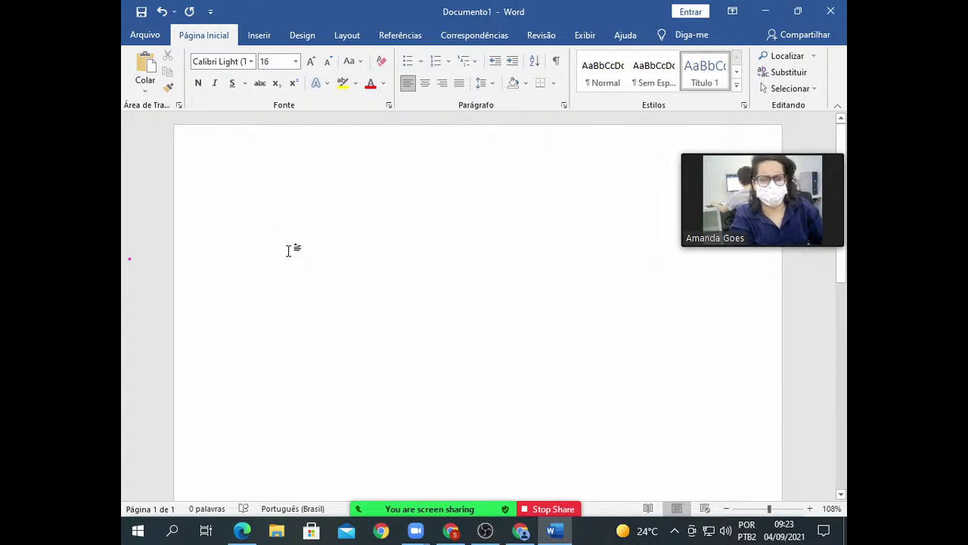
{"action": "left_click", "coordinate": [719, 84]}
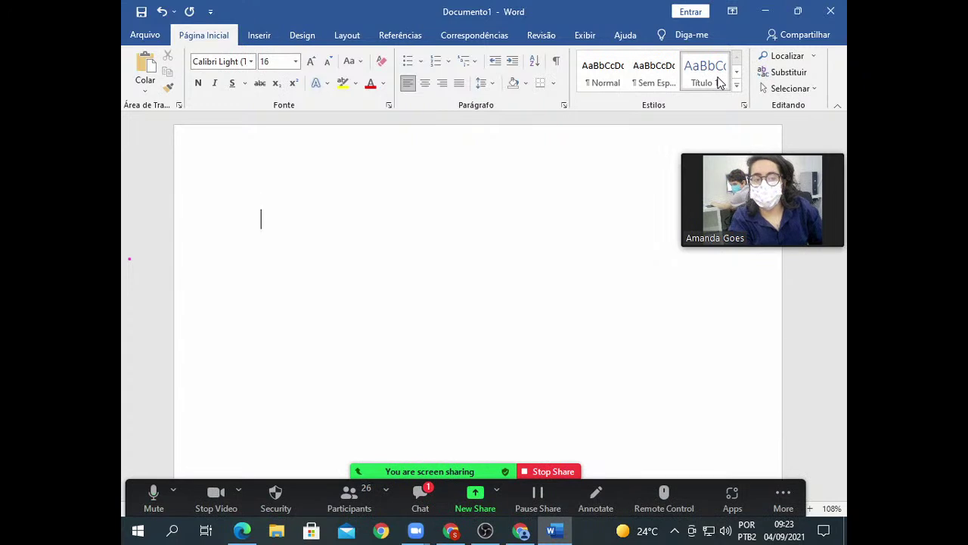
Read the newest message in the Zoom chat, highlight its text and close the chat window.
{"action": "left_click", "coordinate": [404, 494]}
{"action": "left_click_drag", "start_coordinate": [193, 232], "coordinate": [268, 231]}
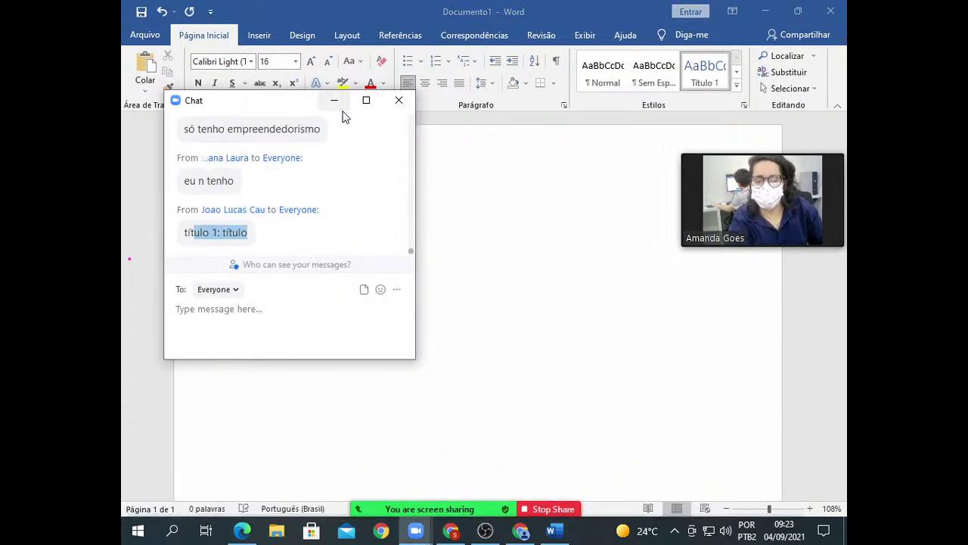
{"action": "left_click", "coordinate": [399, 100]}
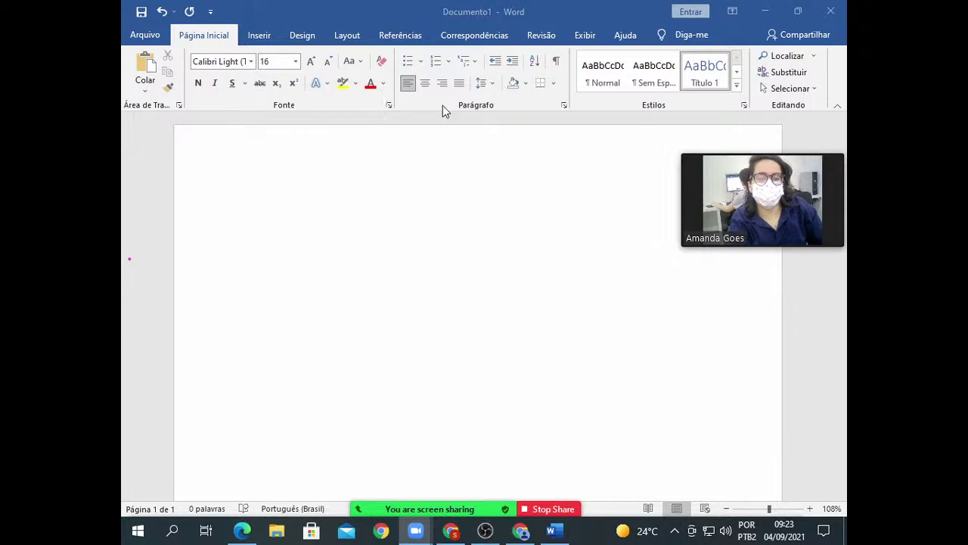
Write a sample Título 1 heading of repeated letter "a" and add "socorro" as normal text beneath it.
{"action": "left_click", "coordinate": [737, 86]}
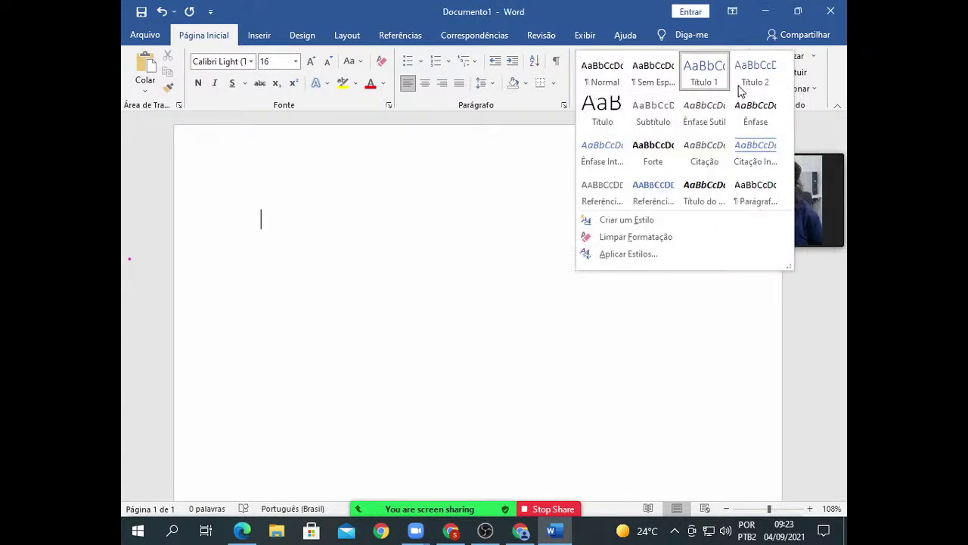
{"action": "left_click", "coordinate": [333, 303]}
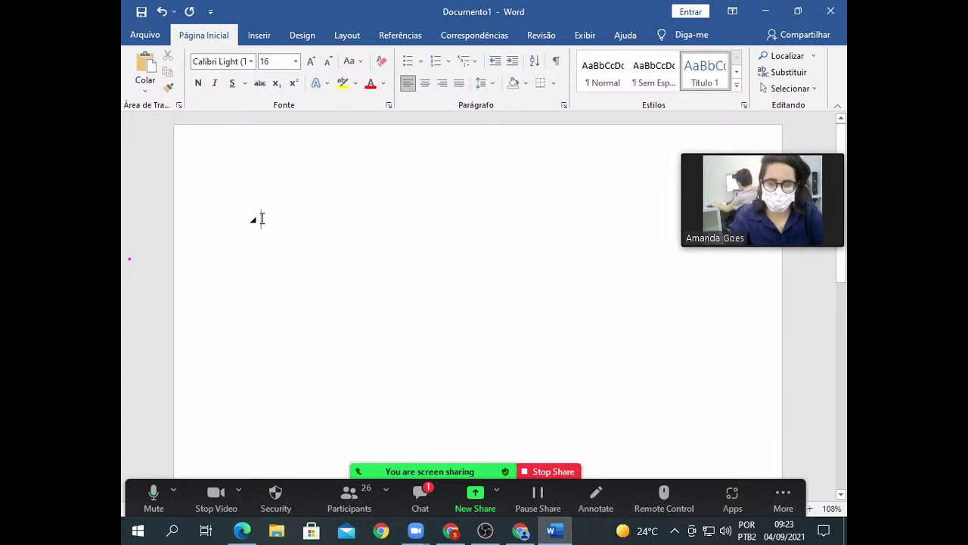
{"action": "type", "text": "aaaaaa"}
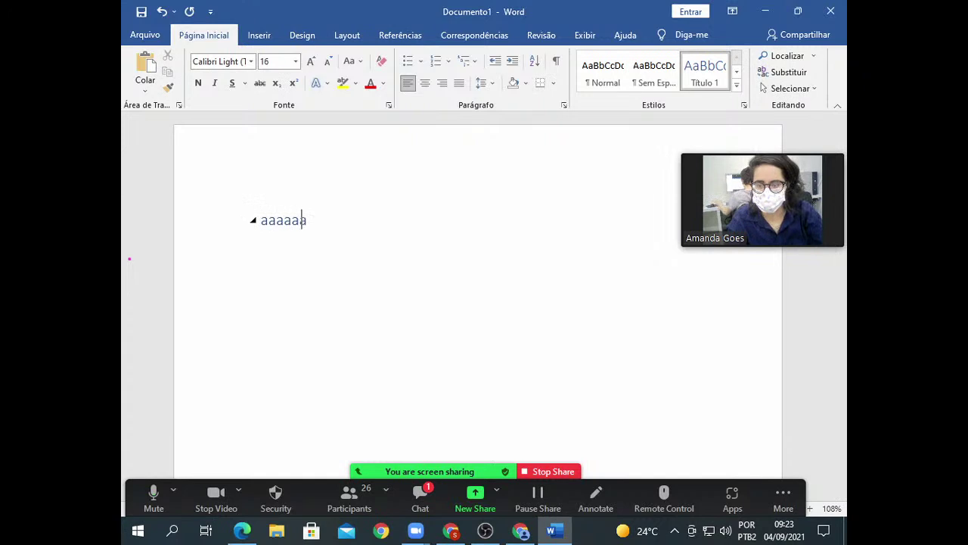
{"action": "type", "text": "aaaaaaaaaaaaaaaaaaaaaaaaaaaaaaaaaaa"}
{"action": "key", "text": "Return"}
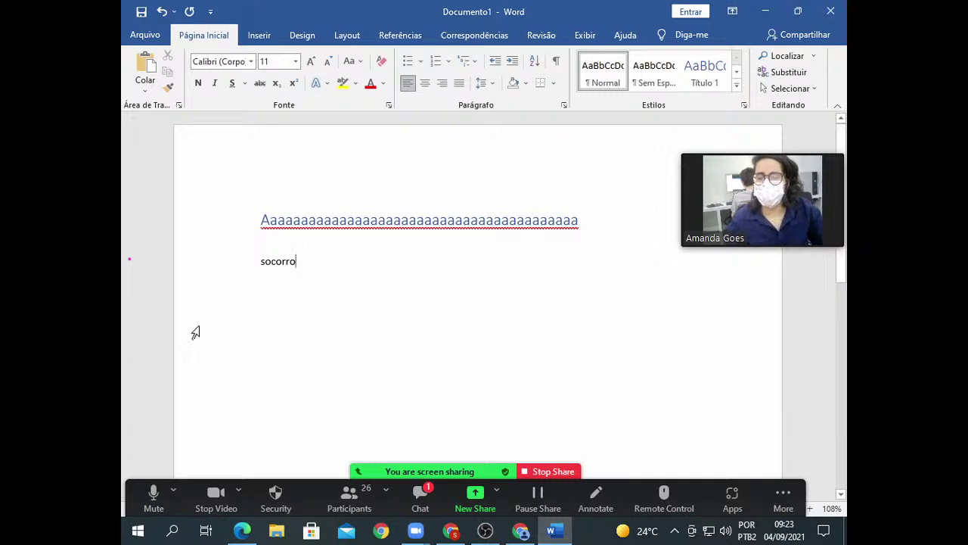
Collapse the sample heading to hide the text beneath it and expand it again.
{"action": "left_click", "coordinate": [253, 219]}
{"action": "left_click", "coordinate": [258, 220]}
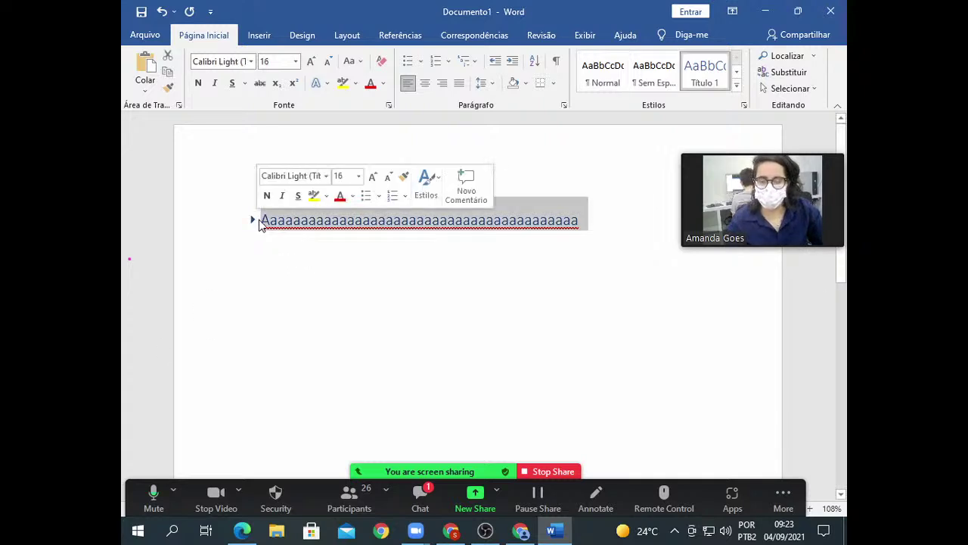
{"action": "left_click", "coordinate": [364, 220]}
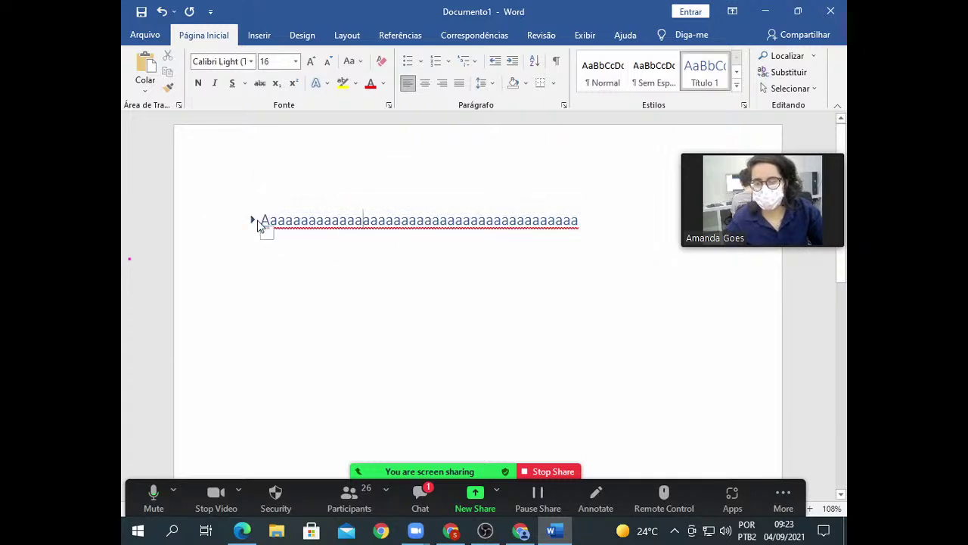
{"action": "left_click", "coordinate": [253, 221]}
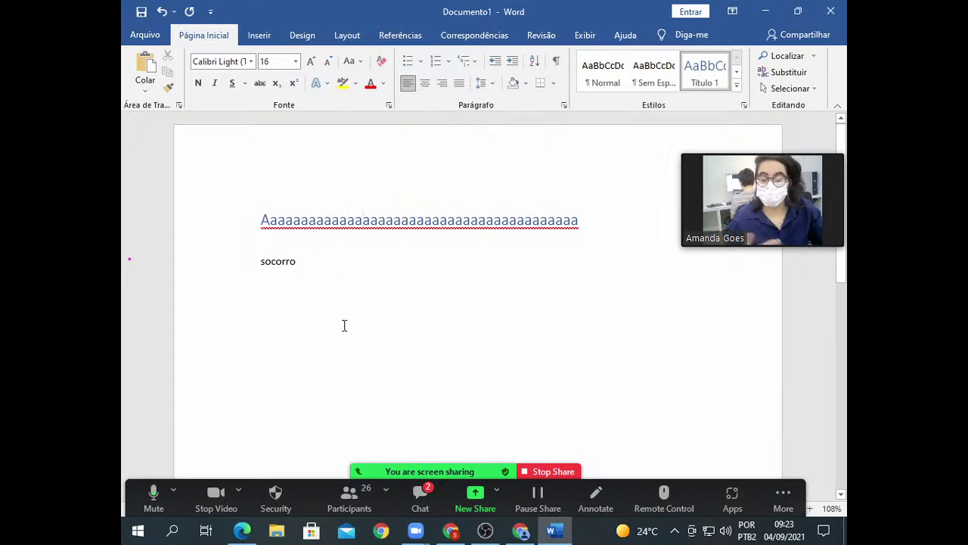
Read the Zoom chat messages about title levels, put the chat away and place the video thumbnail lower, clear of the ribbon.
{"action": "left_click", "coordinate": [435, 503]}
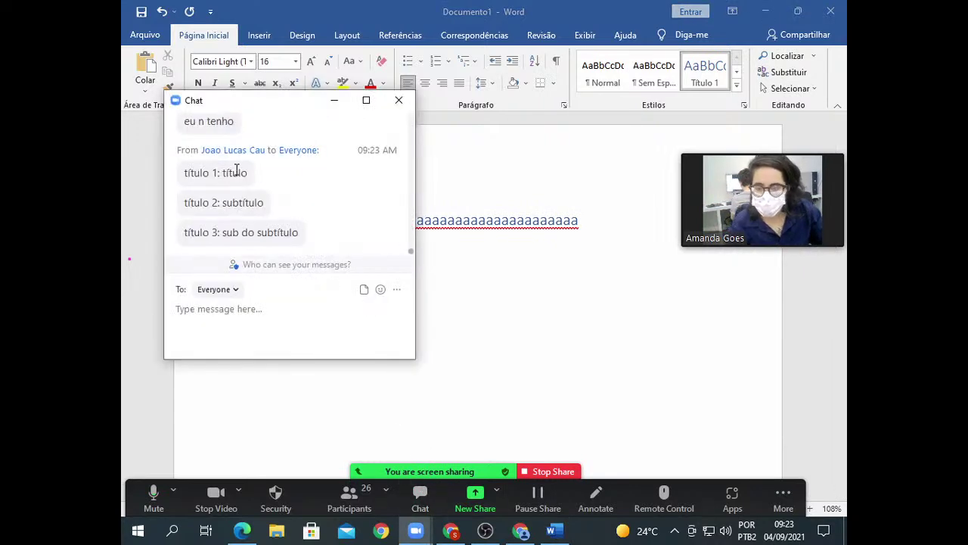
{"action": "double_click", "coordinate": [231, 202]}
{"action": "left_click_drag", "start_coordinate": [256, 232], "coordinate": [299, 233]}
{"action": "left_click", "coordinate": [333, 104]}
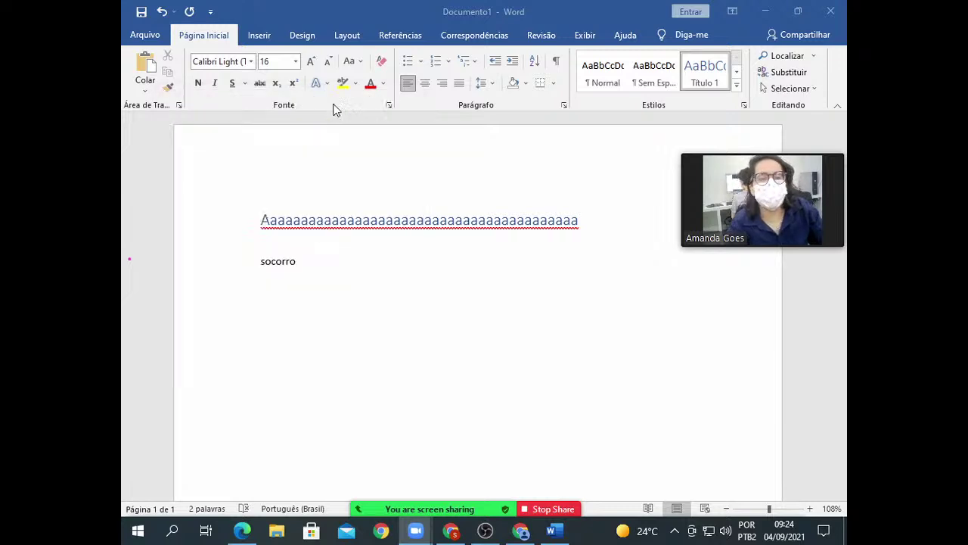
{"action": "left_click_drag", "start_coordinate": [761, 218], "coordinate": [756, 186]}
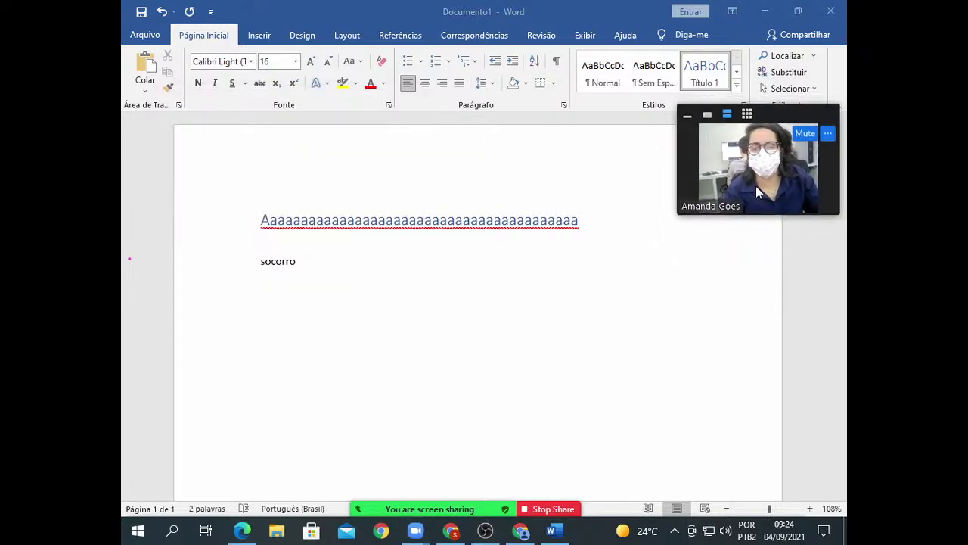
{"action": "left_click_drag", "start_coordinate": [720, 140], "coordinate": [730, 215]}
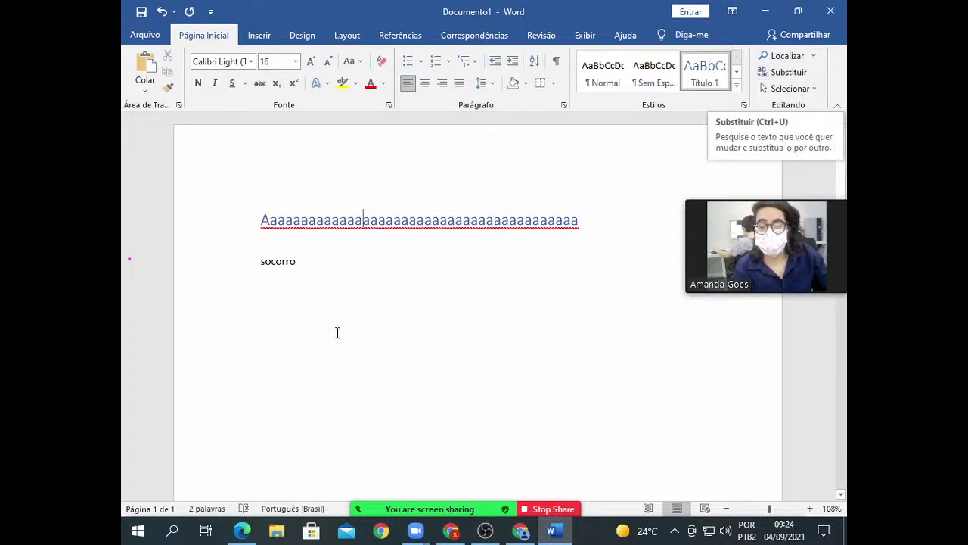
Replace the word "socorro" under the heading with "palele".
{"action": "left_click", "coordinate": [303, 261]}
{"action": "left_click", "coordinate": [182, 261]}
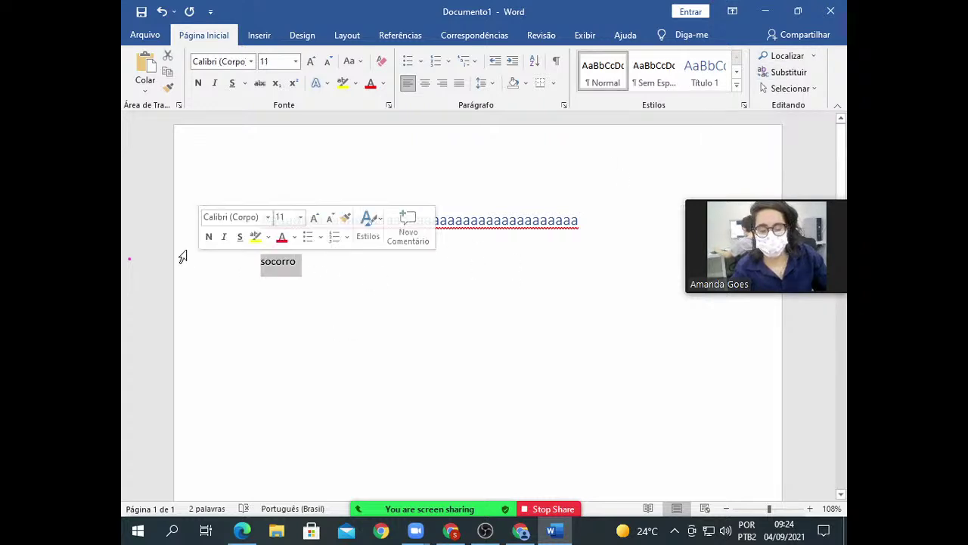
{"action": "key", "text": "BackSpace"}
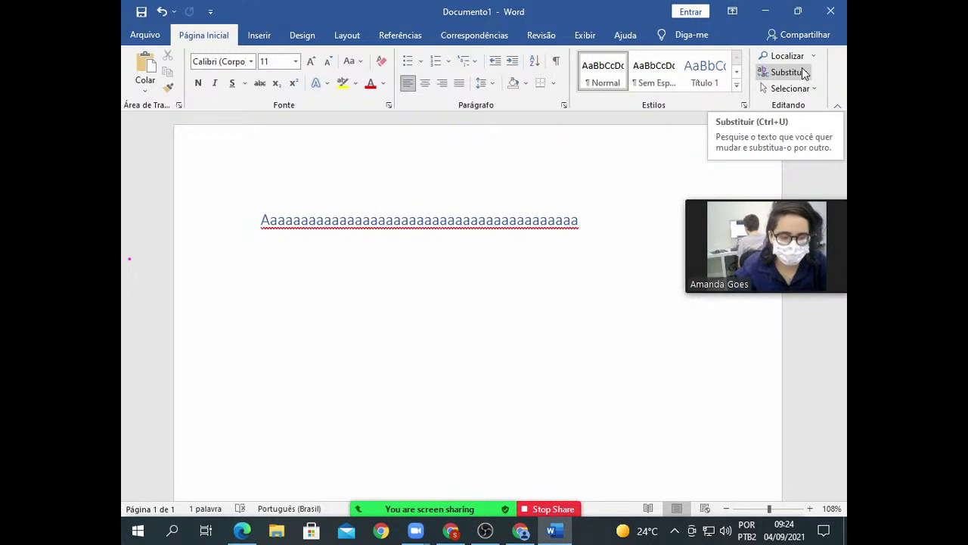
{"action": "type", "text": "pael"}
{"action": "key", "text": "BackSpace"}
{"action": "key", "text": "BackSpace"}
{"action": "type", "text": "lele"}
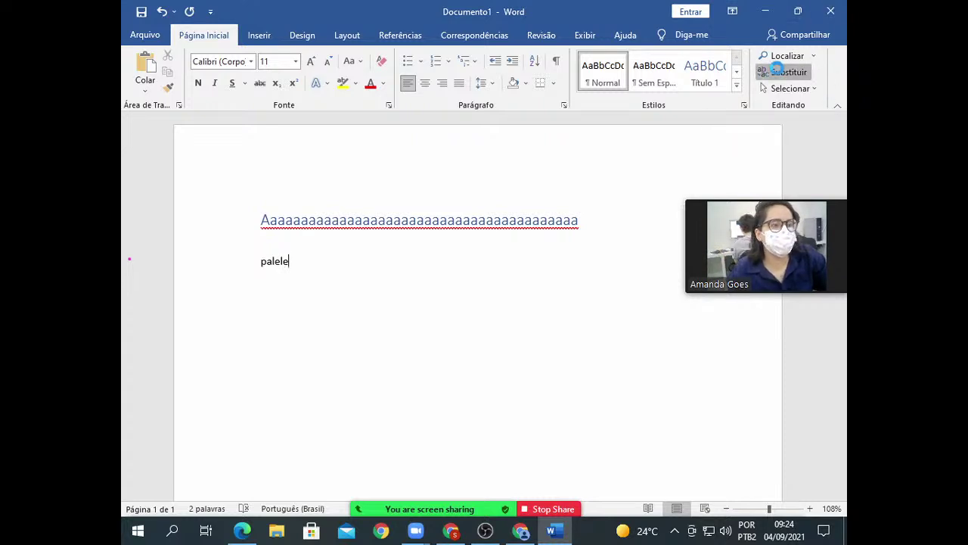
Replace all occurrences of "palele" with "paralelepipedo" using Find and Replace.
{"action": "left_click", "coordinate": [779, 73]}
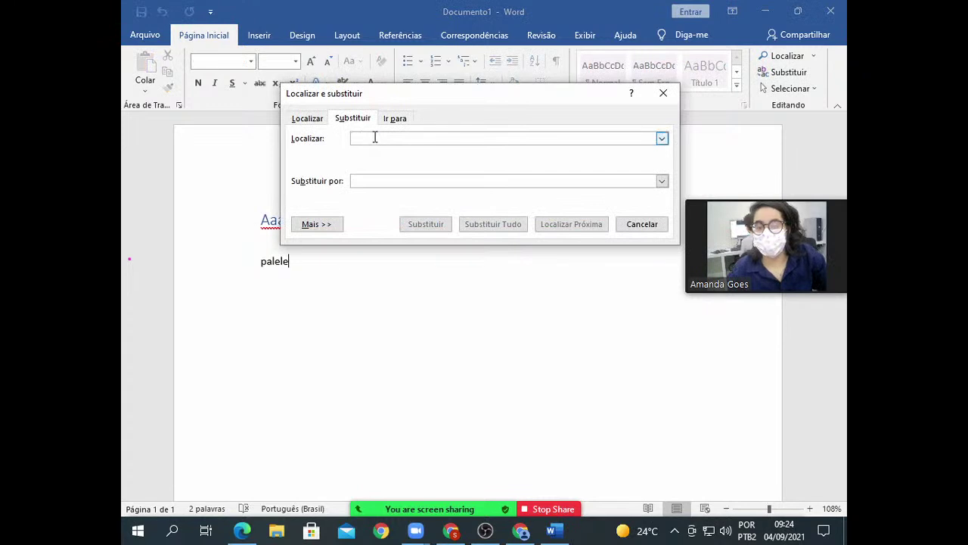
{"action": "left_click", "coordinate": [664, 93]}
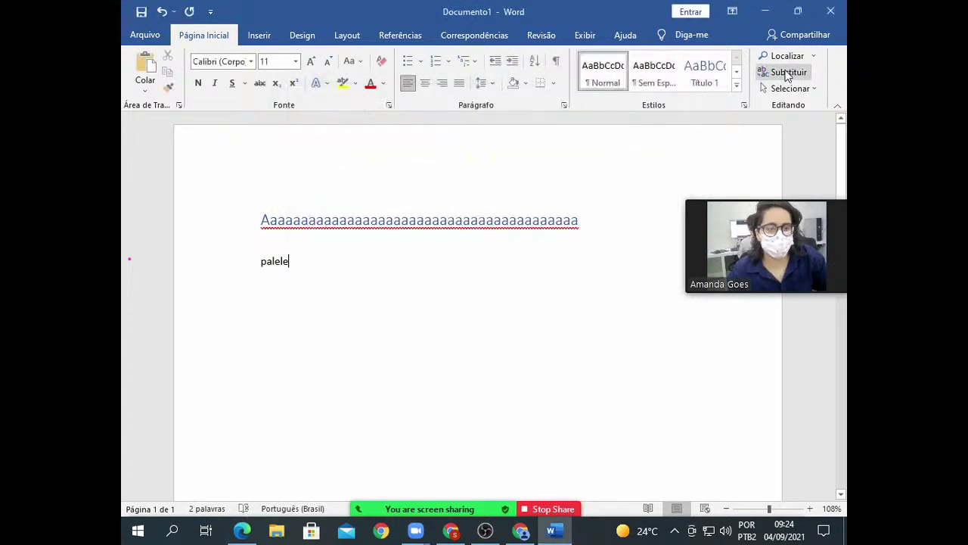
{"action": "left_click", "coordinate": [787, 74]}
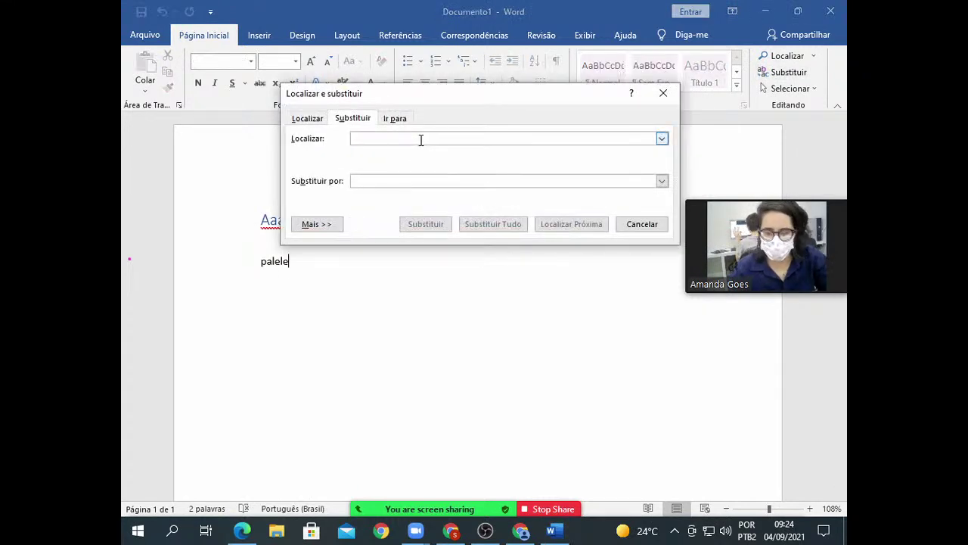
{"action": "type", "text": "paralelepipedo"}
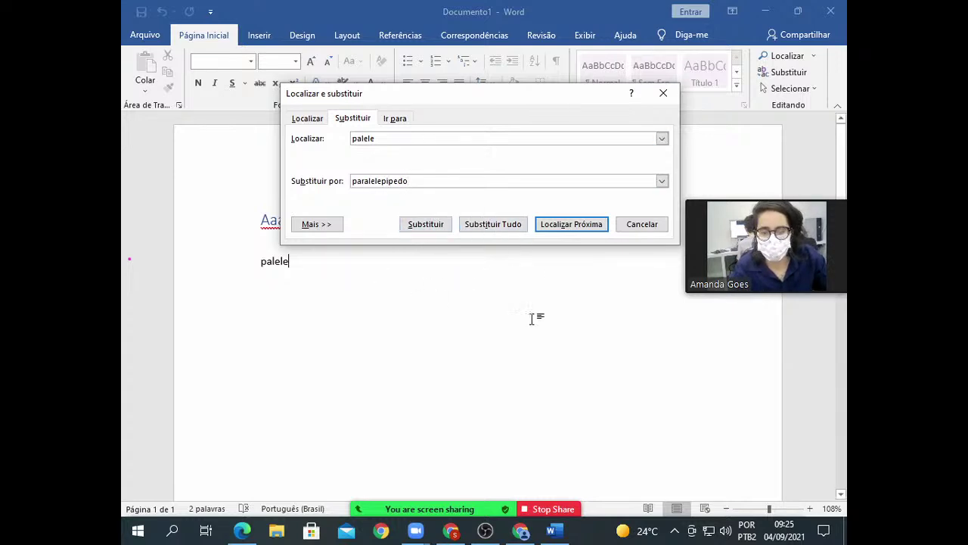
{"action": "left_click", "coordinate": [493, 224]}
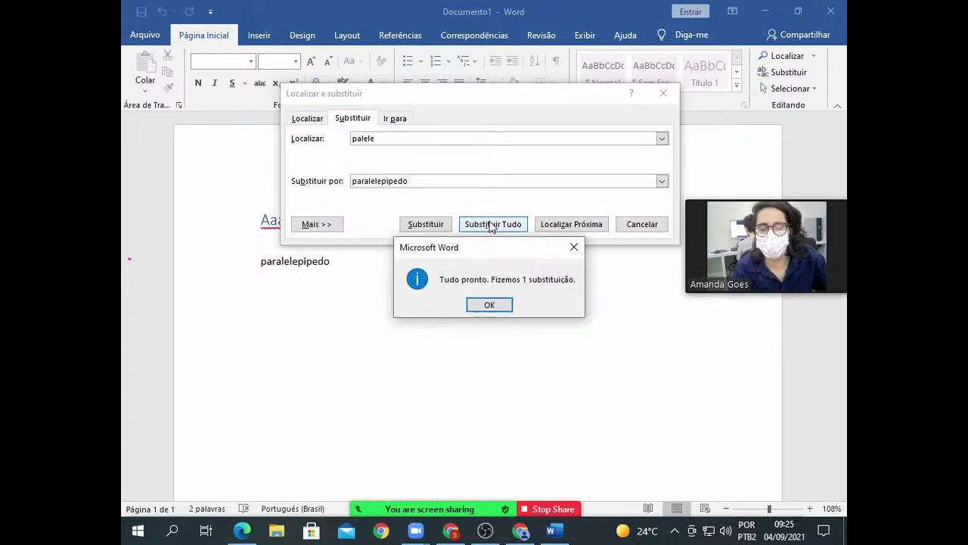
{"action": "left_click", "coordinate": [504, 304]}
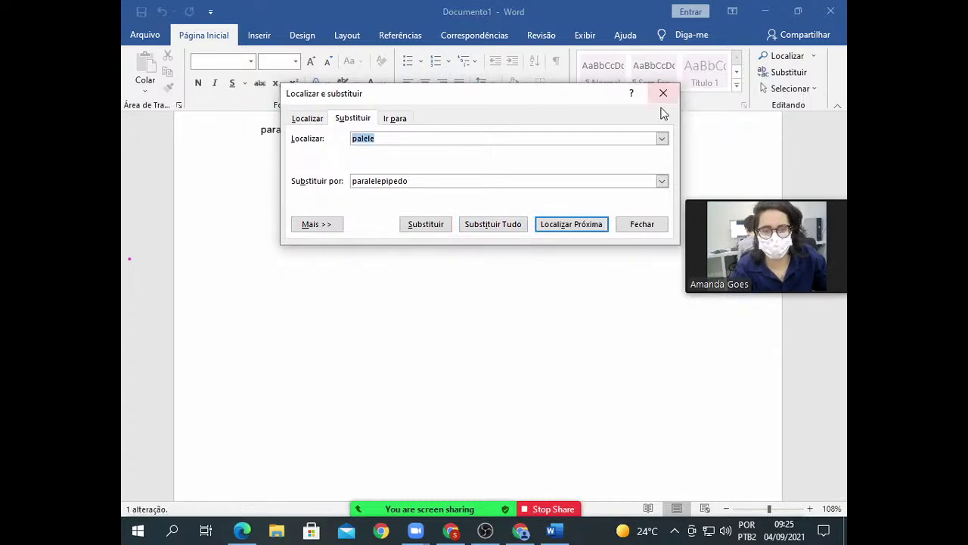
Review the search and replacement fields of the Find and Replace dialog, and close it without replacing anything.
{"action": "left_click", "coordinate": [663, 93]}
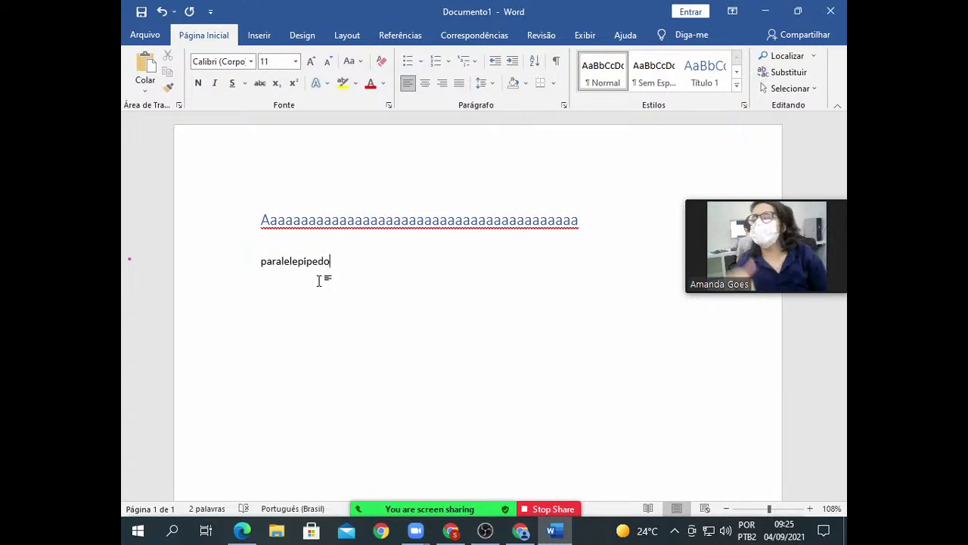
{"action": "left_click", "coordinate": [784, 74]}
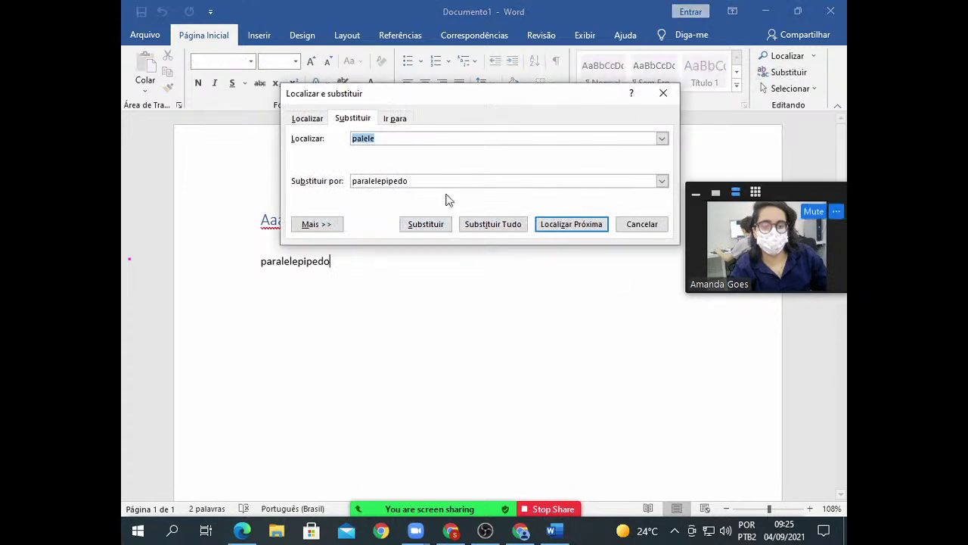
{"action": "left_click", "coordinate": [663, 95]}
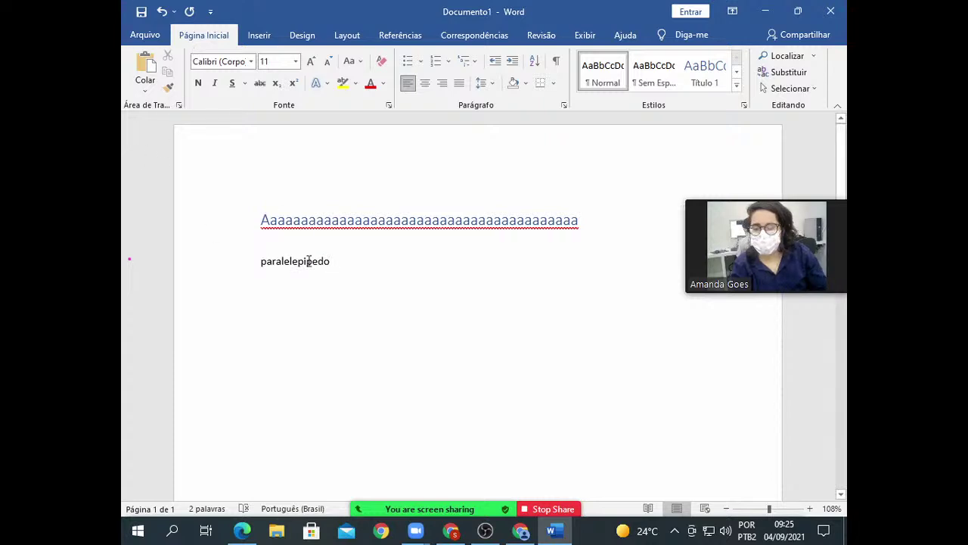
{"action": "left_click", "coordinate": [759, 79]}
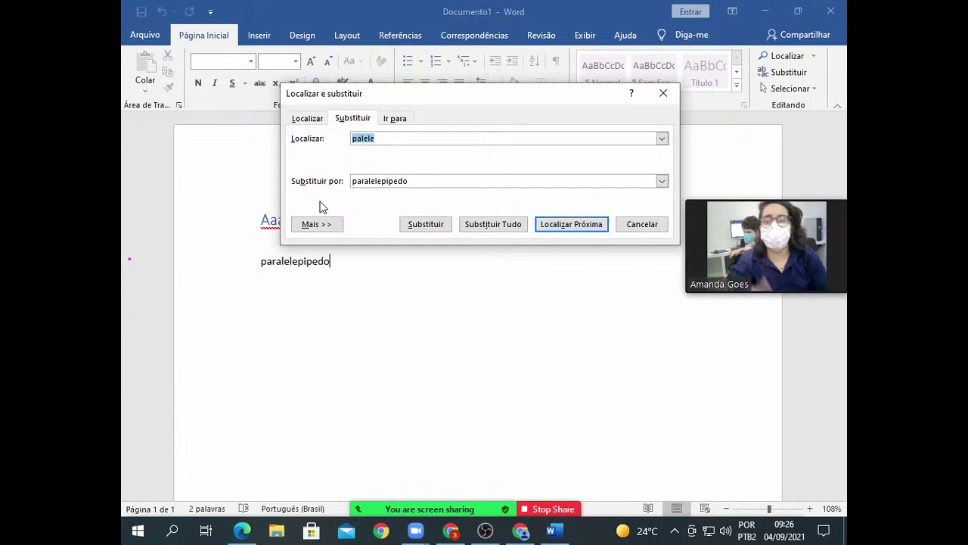
{"action": "left_click", "coordinate": [406, 139]}
{"action": "left_click", "coordinate": [439, 182]}
{"action": "double_click", "coordinate": [440, 183]}
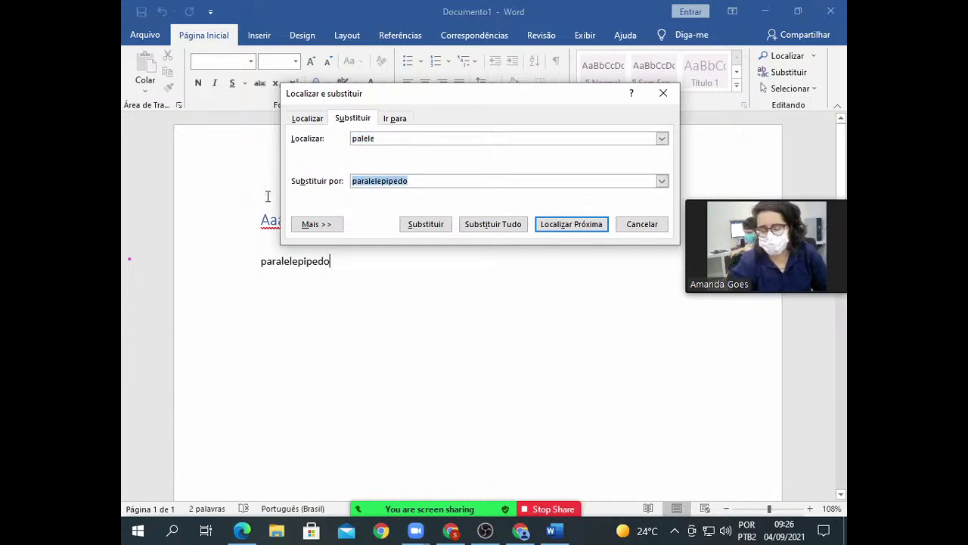
{"action": "left_click", "coordinate": [664, 93]}
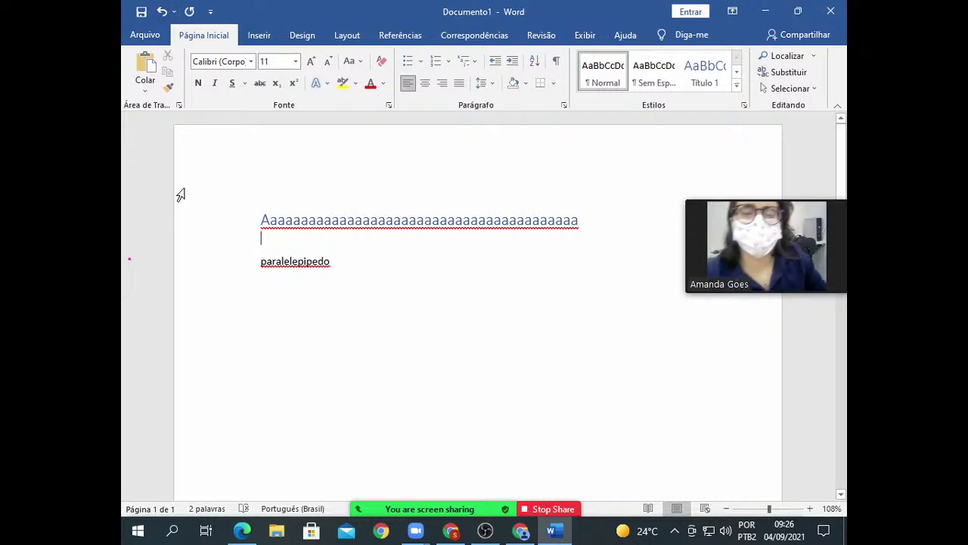
Delete the sample heading and the word beneath it to leave the page blank.
{"action": "left_click", "coordinate": [277, 35]}
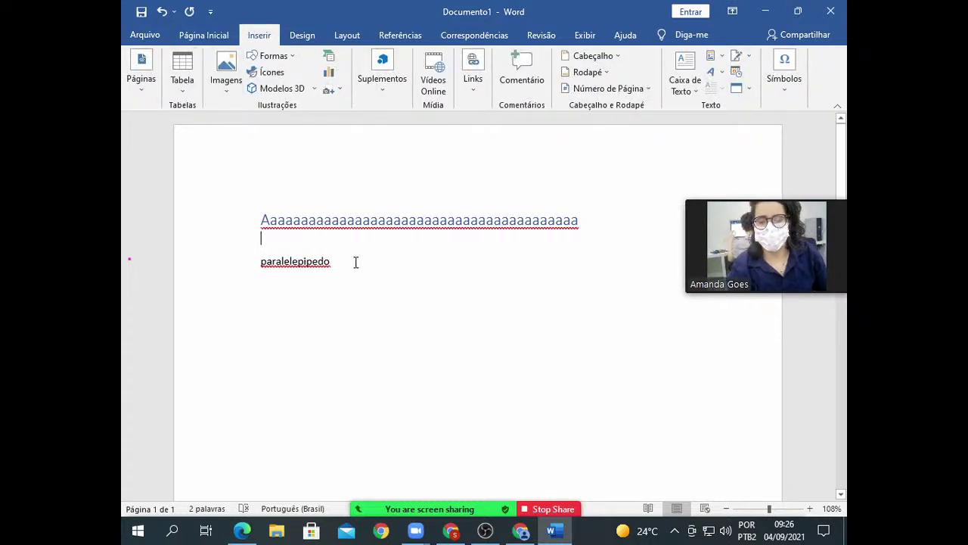
{"action": "left_click_drag", "start_coordinate": [358, 262], "coordinate": [174, 214]}
{"action": "key", "text": "Delete"}
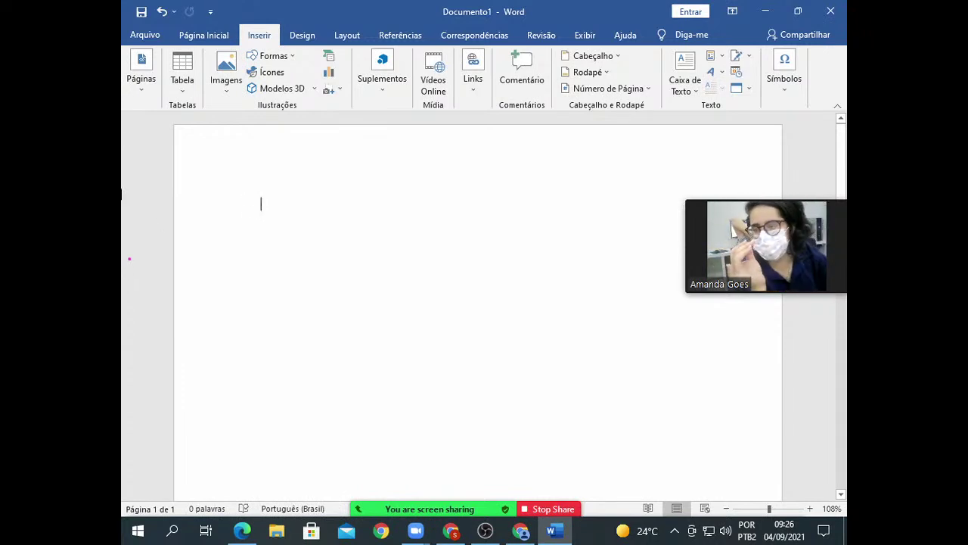
Insert a table with 10 columns and 8 rows, and move the video thumbnail up off the page's middle area.
{"action": "left_click", "coordinate": [192, 89]}
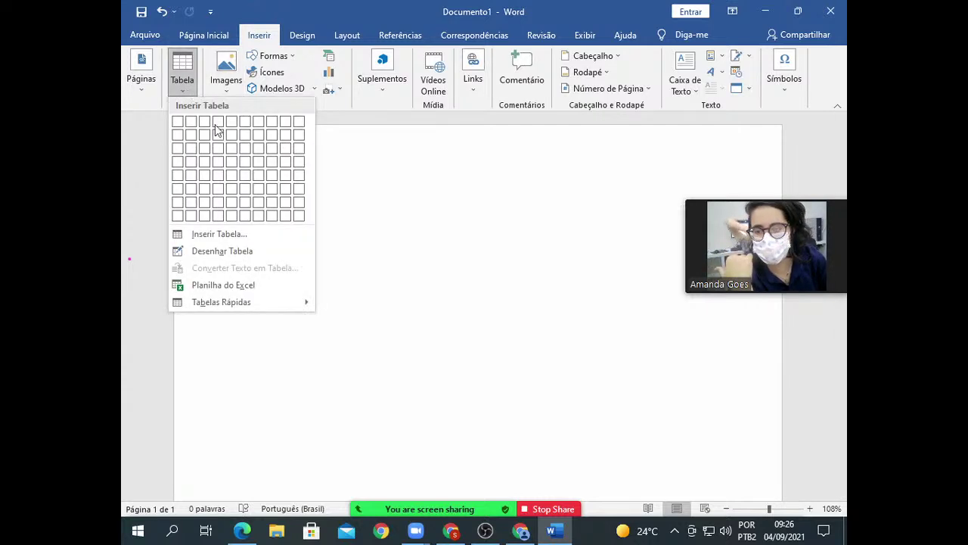
{"action": "left_click", "coordinate": [300, 219]}
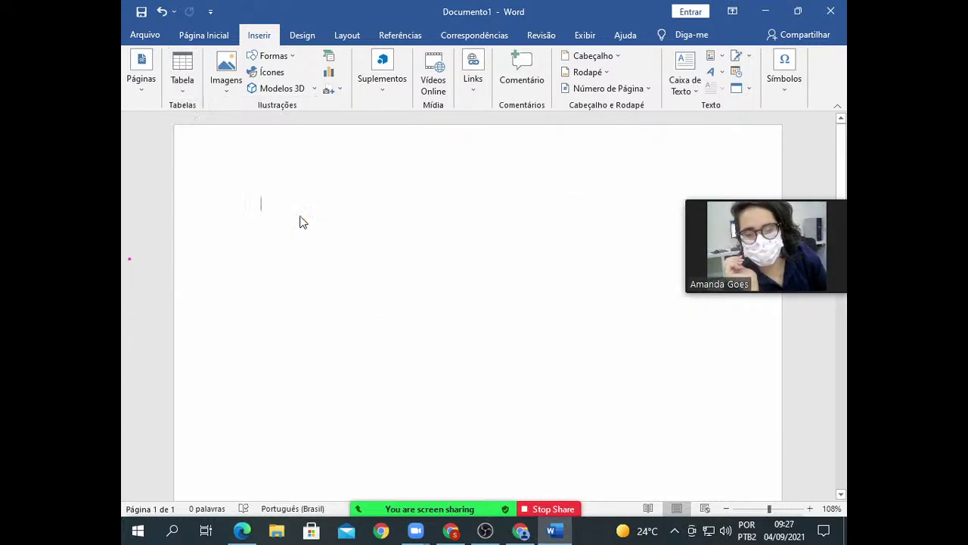
{"action": "left_click_drag", "start_coordinate": [735, 201], "coordinate": [743, 91]}
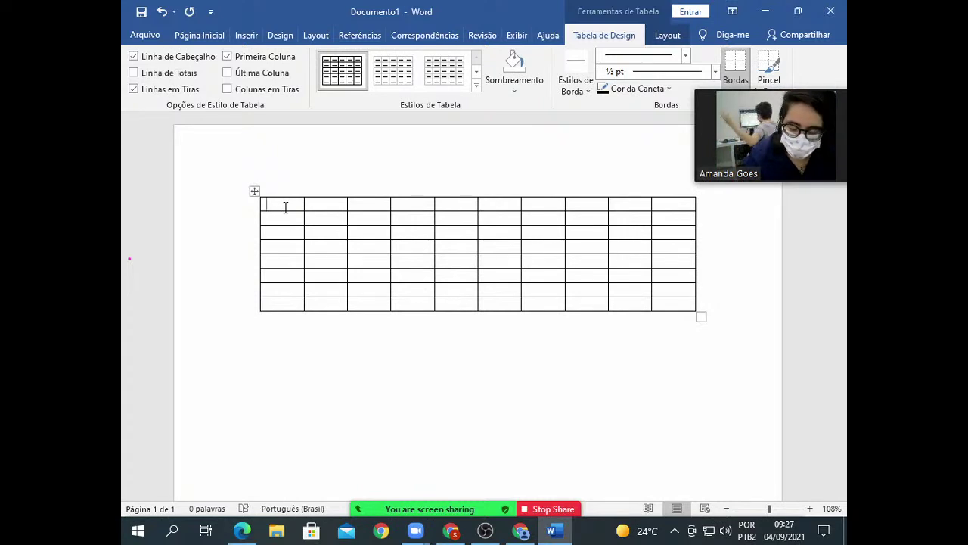
{"action": "type", "text": "gabrie"}
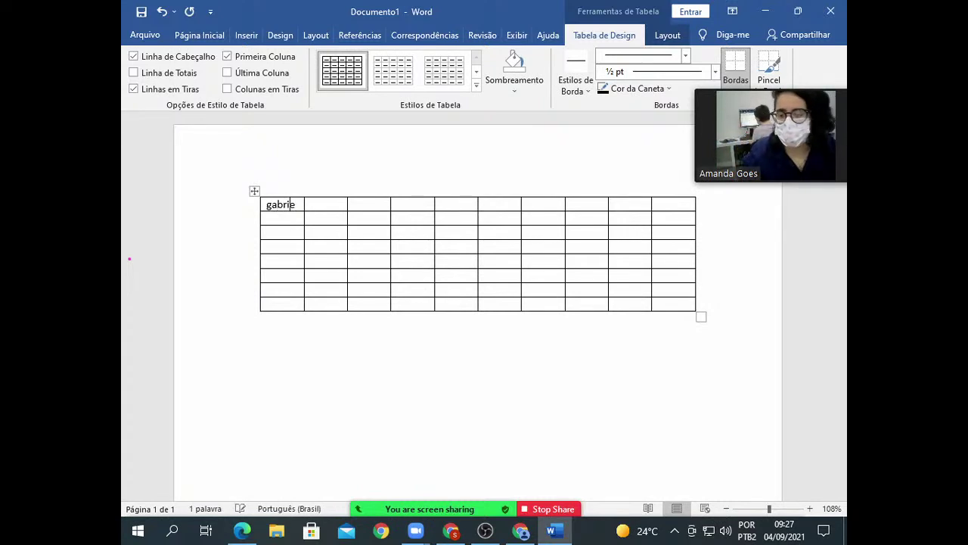
{"action": "type", "text": "l"}
{"action": "key", "text": "Return"}
{"action": "key", "text": "BackSpace"}
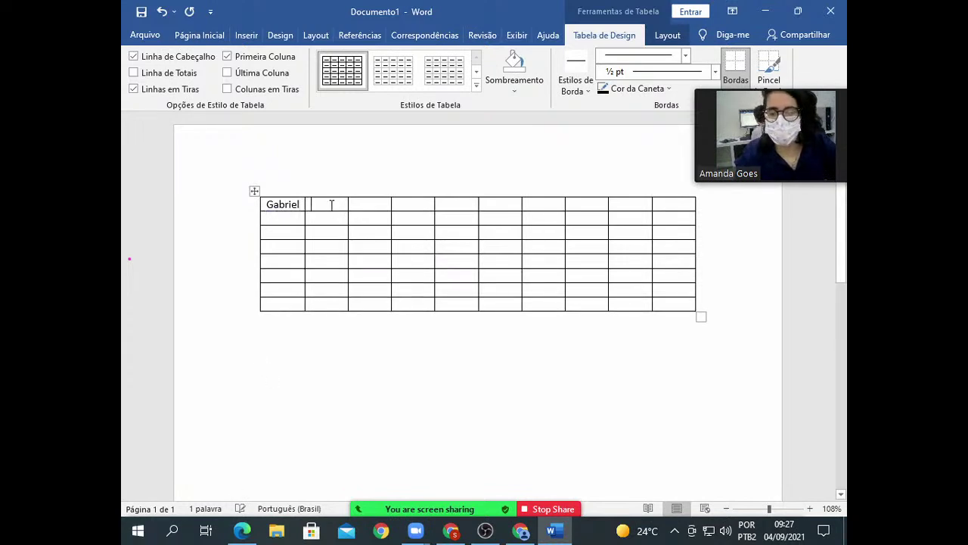
Set the text of the table's first cell to "jogados".
{"action": "double_click", "coordinate": [289, 203]}
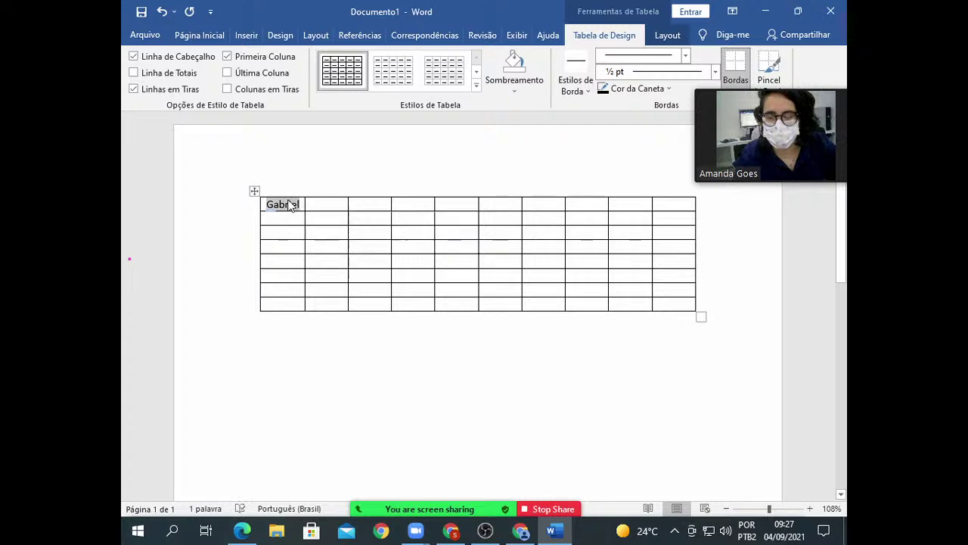
{"action": "type", "text": "jogfa m"}
{"action": "key", "text": "BackSpace"}
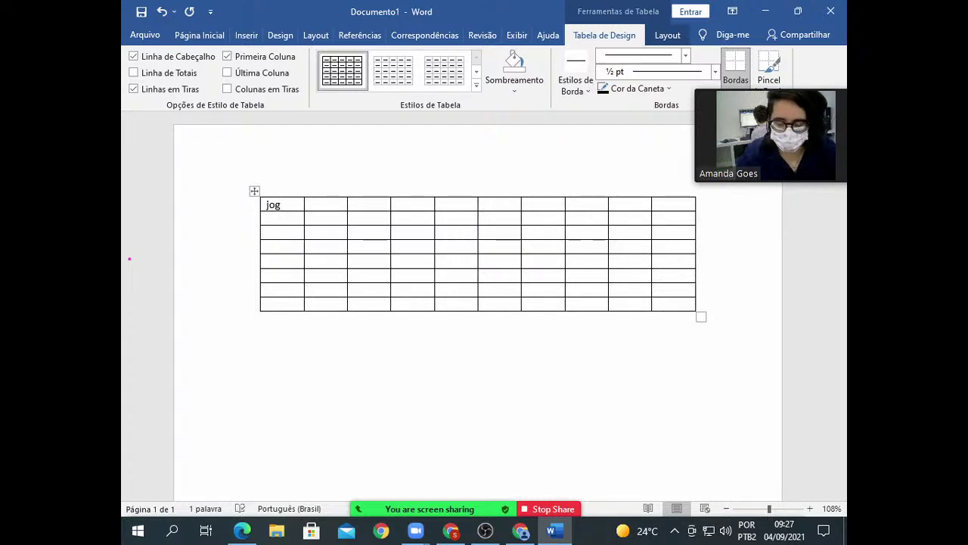
{"action": "type", "text": "dos"}
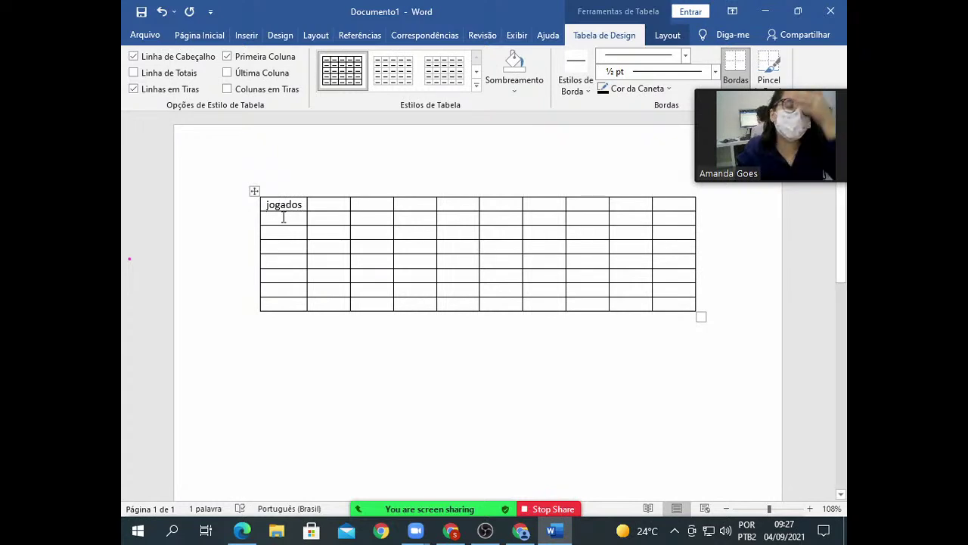
Fill the four cells below "jogados" with the players' first names, putting two names joined by "e" in the fourth.
{"action": "type", "text": "gabriel"}
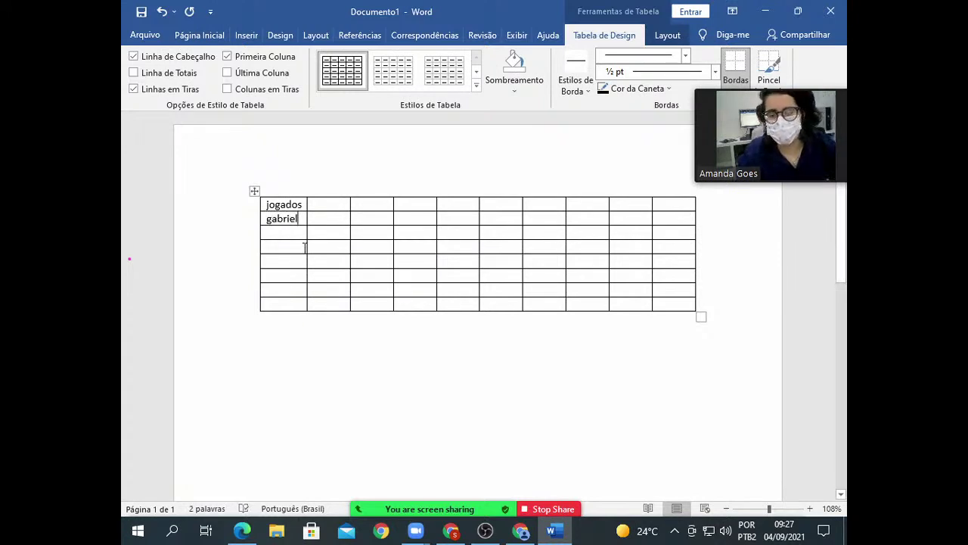
{"action": "type", "text": "mari"}
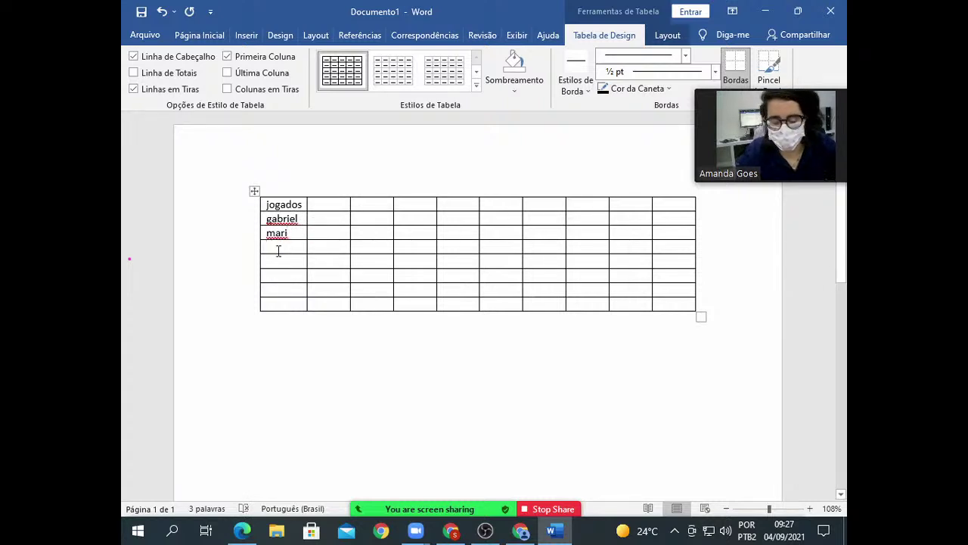
{"action": "type", "text": "isaque"}
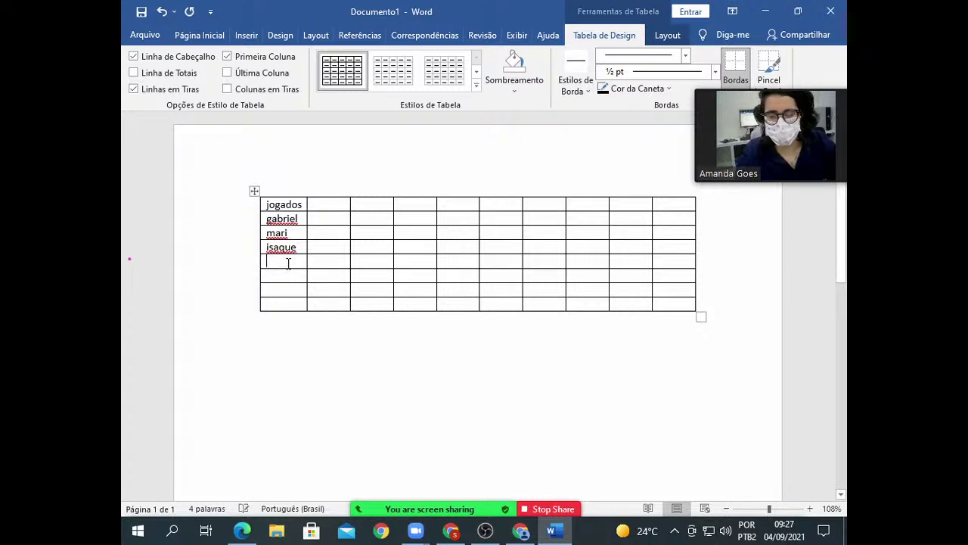
{"action": "type", "text": "natan"}
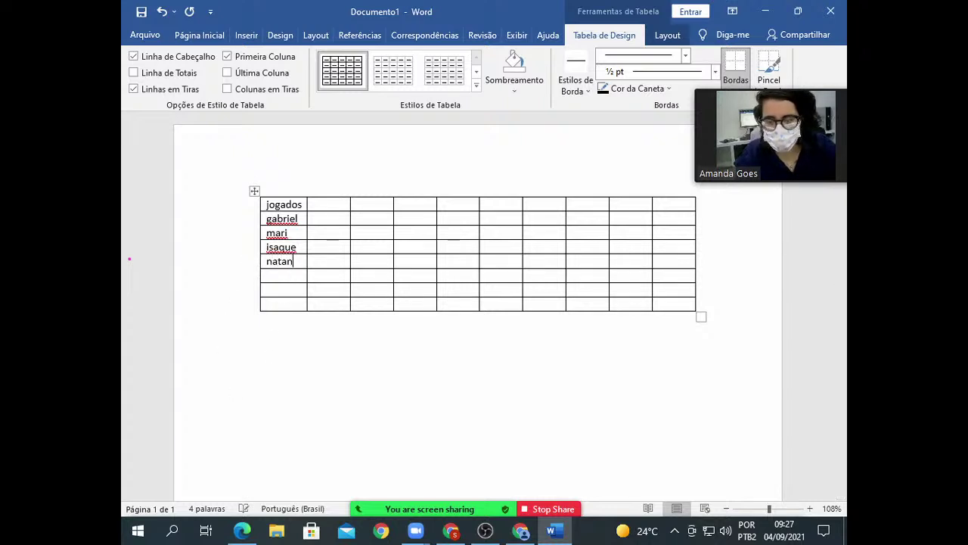
{"action": "type", "text": " e luan"}
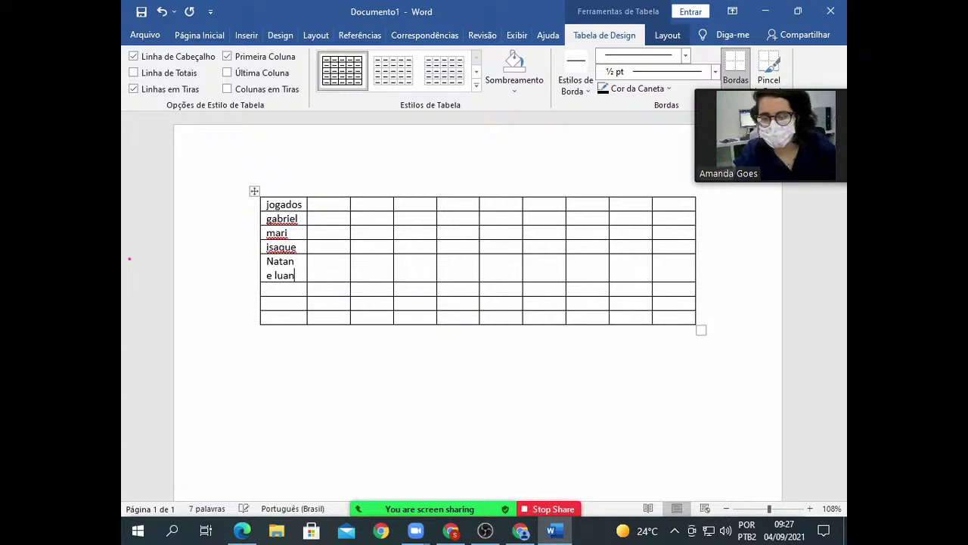
{"action": "left_click", "coordinate": [286, 289]}
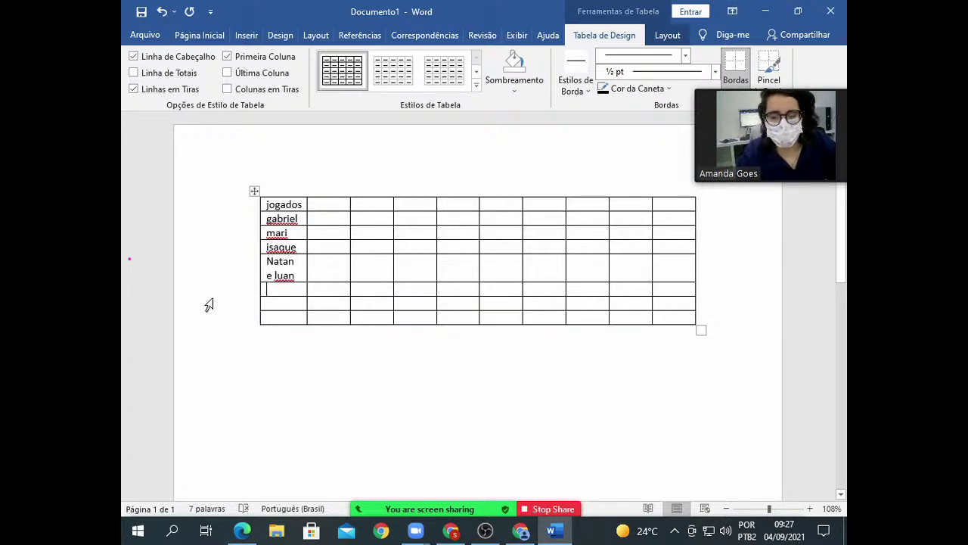
Widen the table's first column to fit the paired names on one line, widen the second column, and place the video thumbnail below the table.
{"action": "left_click", "coordinate": [184, 319]}
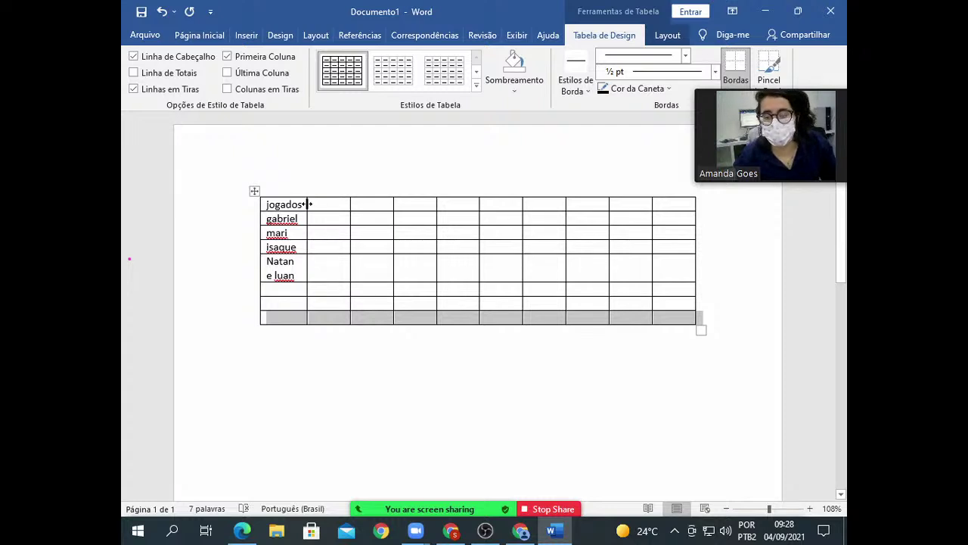
{"action": "left_click_drag", "start_coordinate": [307, 205], "coordinate": [340, 203]}
{"action": "left_click", "coordinate": [352, 452]}
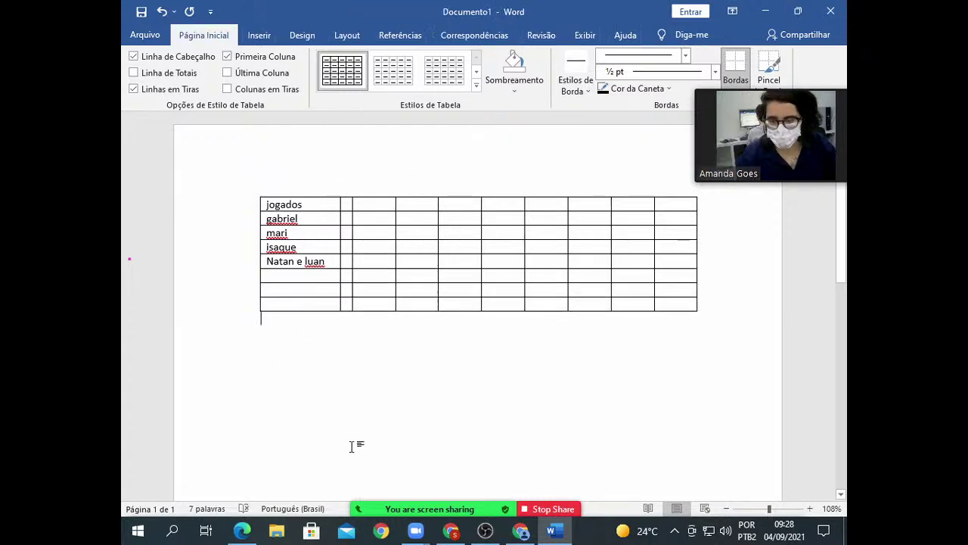
{"action": "left_click", "coordinate": [354, 204]}
{"action": "left_click_drag", "start_coordinate": [353, 202], "coordinate": [385, 201]}
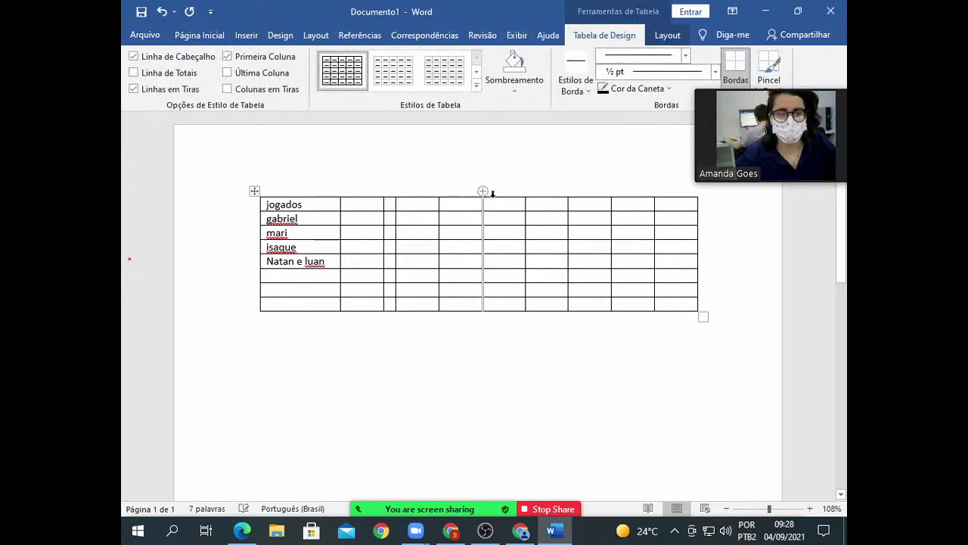
{"action": "left_click_drag", "start_coordinate": [791, 177], "coordinate": [756, 432]}
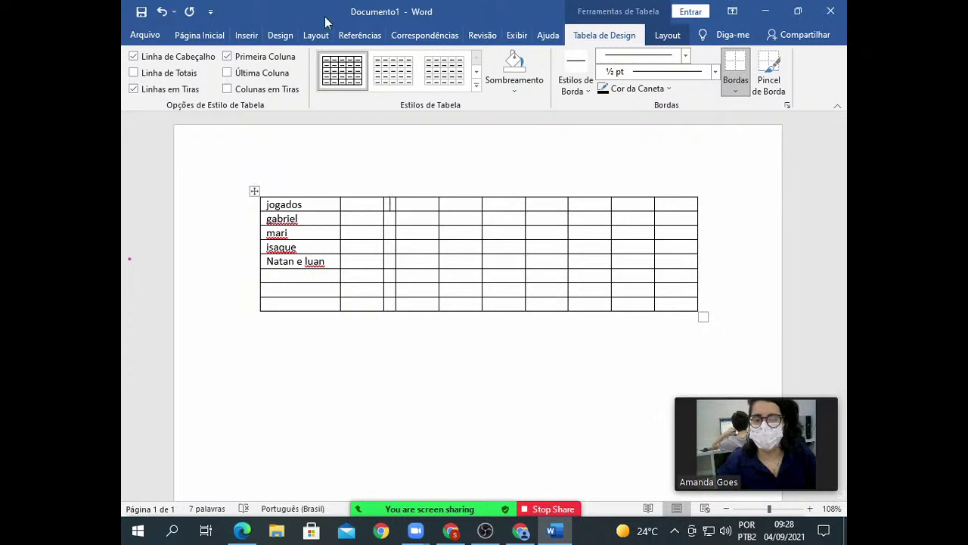
{"action": "left_click", "coordinate": [716, 309]}
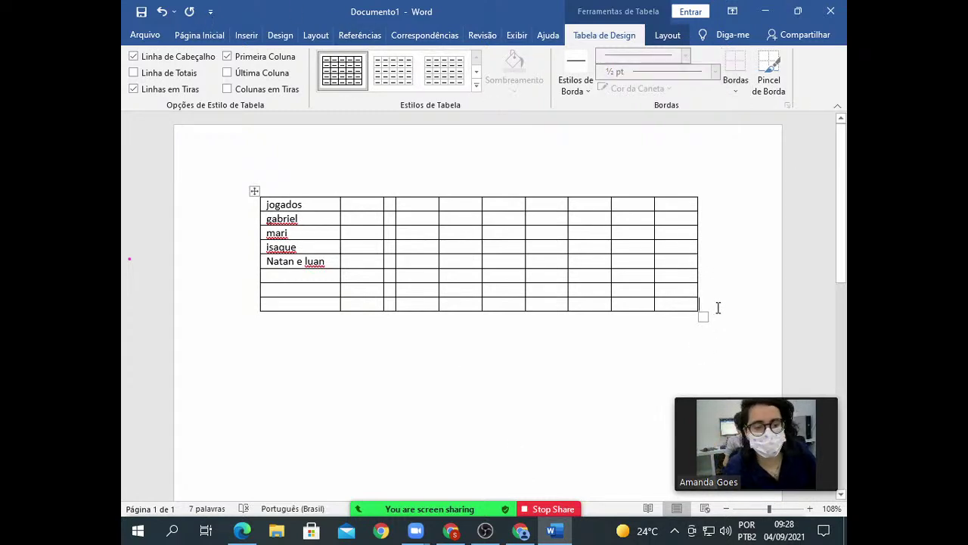
{"action": "key", "text": "Down"}
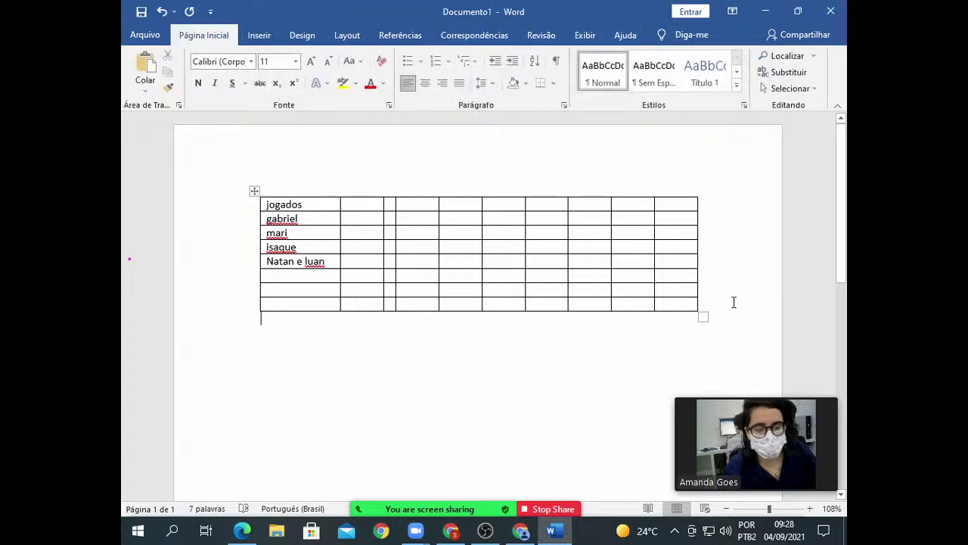
{"action": "left_click", "coordinate": [732, 305]}
{"action": "key", "text": "F12"}
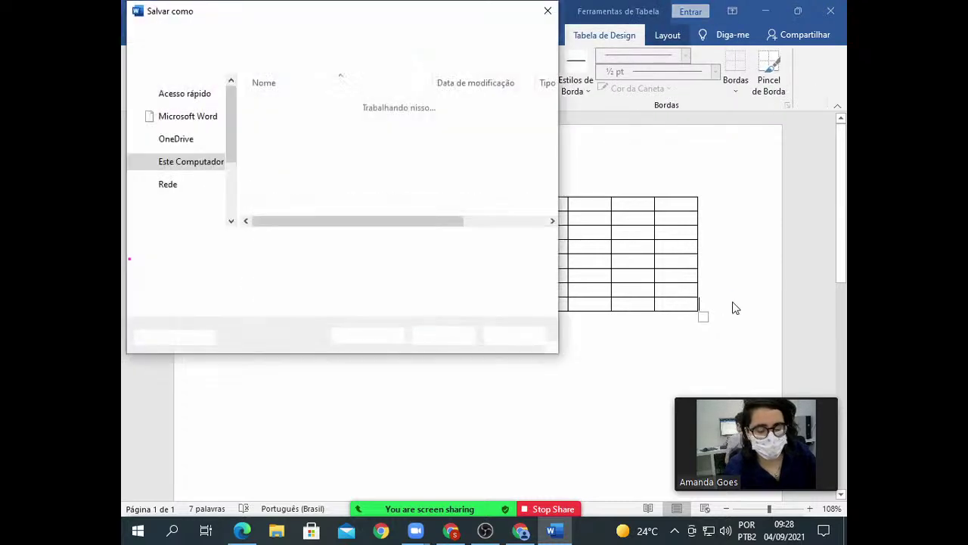
{"action": "left_click", "coordinate": [547, 11]}
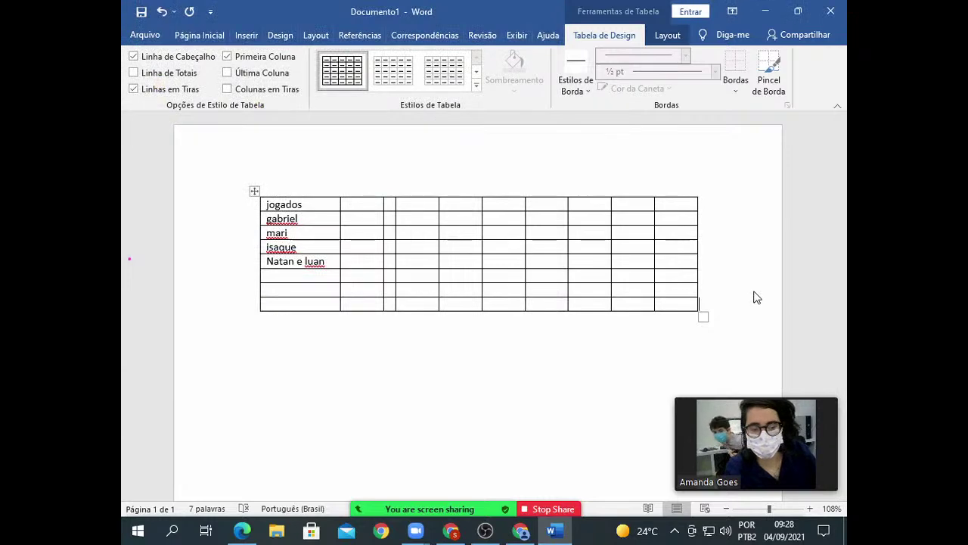
Examine the delete-cells options for an entire row and an entire column from the table's last cell, and cancel without deleting.
{"action": "right_click", "coordinate": [681, 306]}
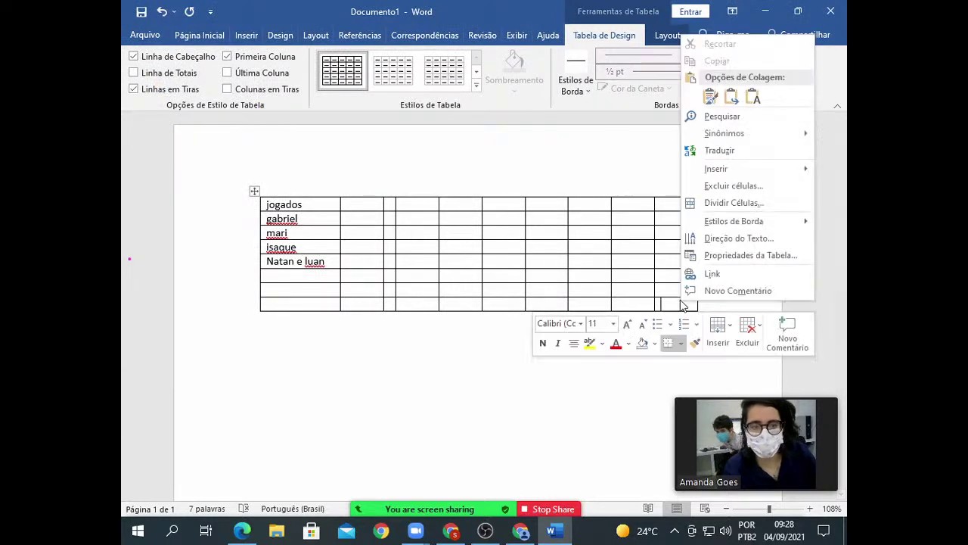
{"action": "left_click", "coordinate": [725, 186]}
{"action": "left_click", "coordinate": [449, 259]}
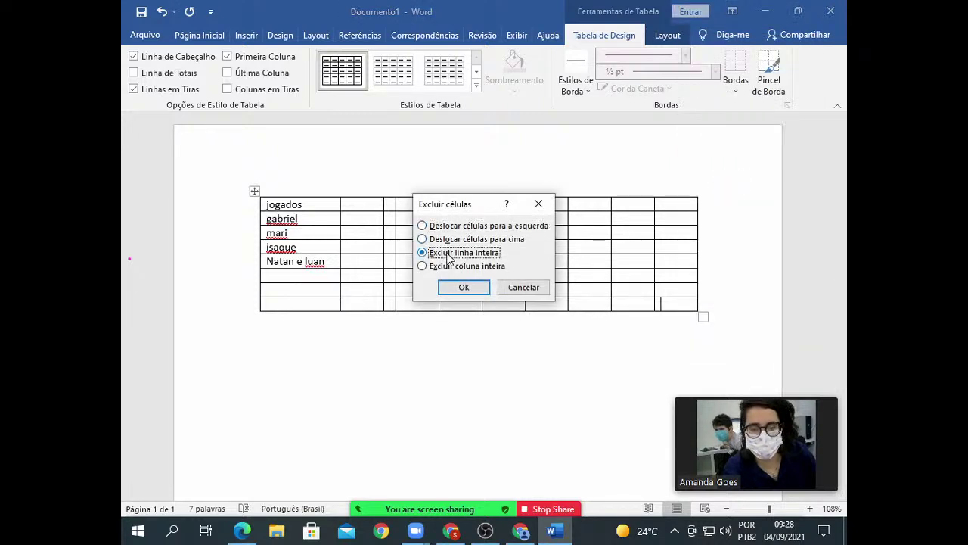
{"action": "left_click", "coordinate": [425, 267]}
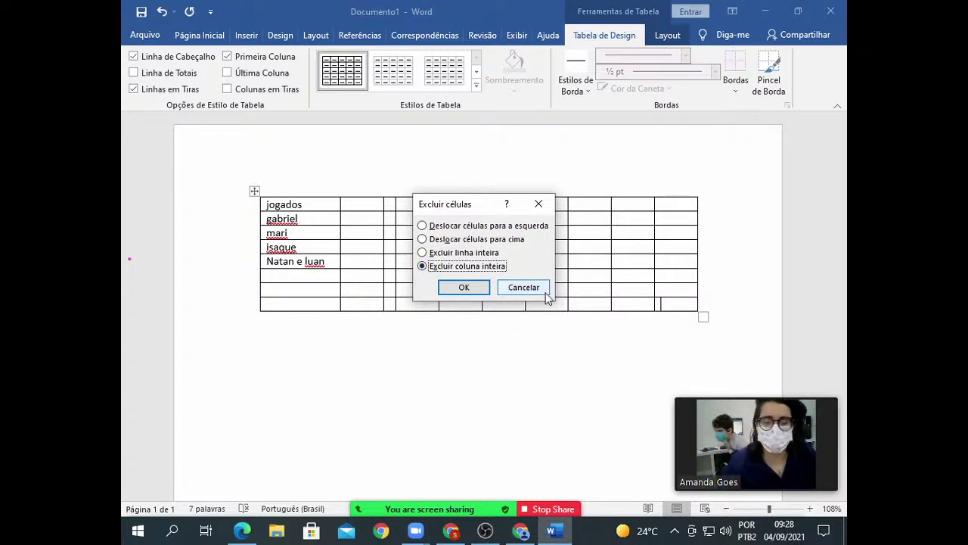
{"action": "left_click", "coordinate": [521, 287]}
Select the whole table, browse the table style gallery, and apply a grey grid style with banded rows.
{"action": "left_click", "coordinate": [737, 305]}
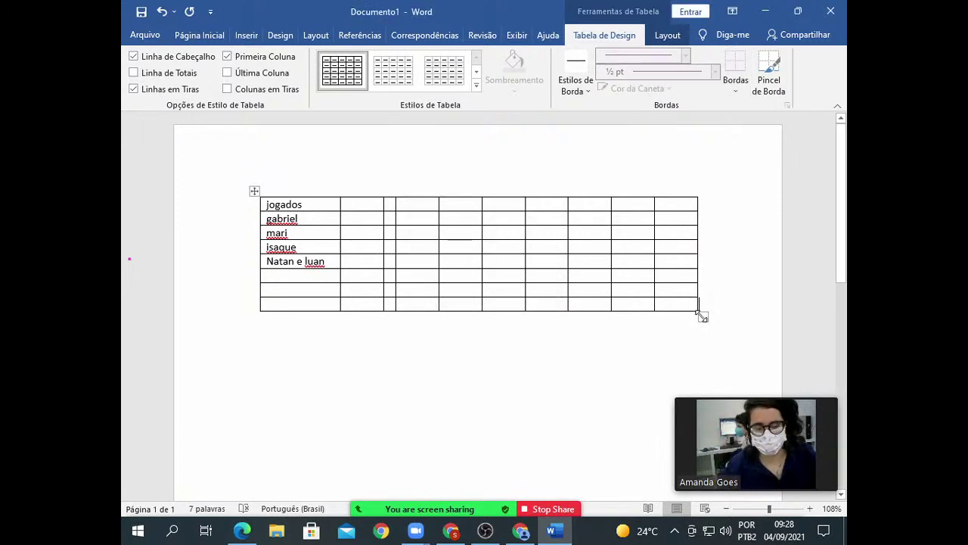
{"action": "left_click", "coordinate": [702, 315]}
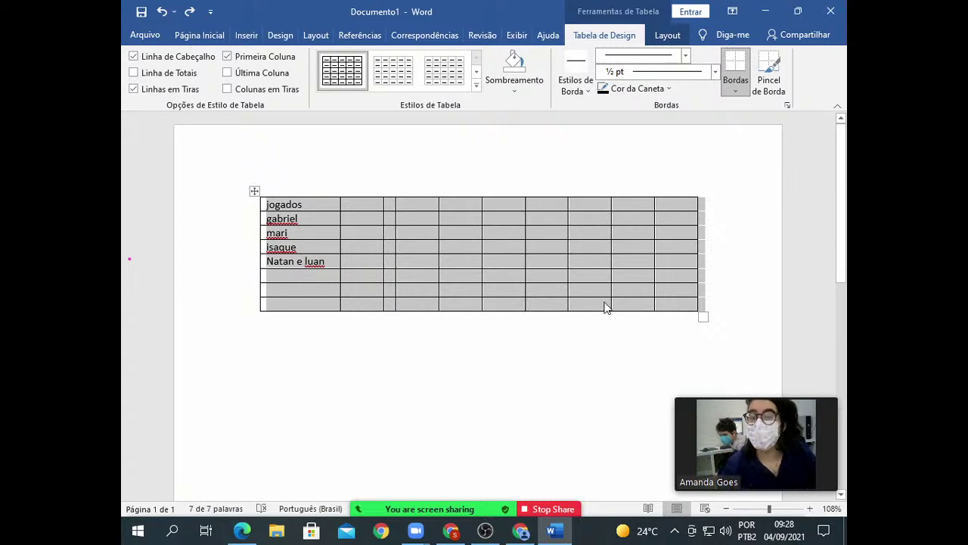
{"action": "left_click", "coordinate": [476, 83]}
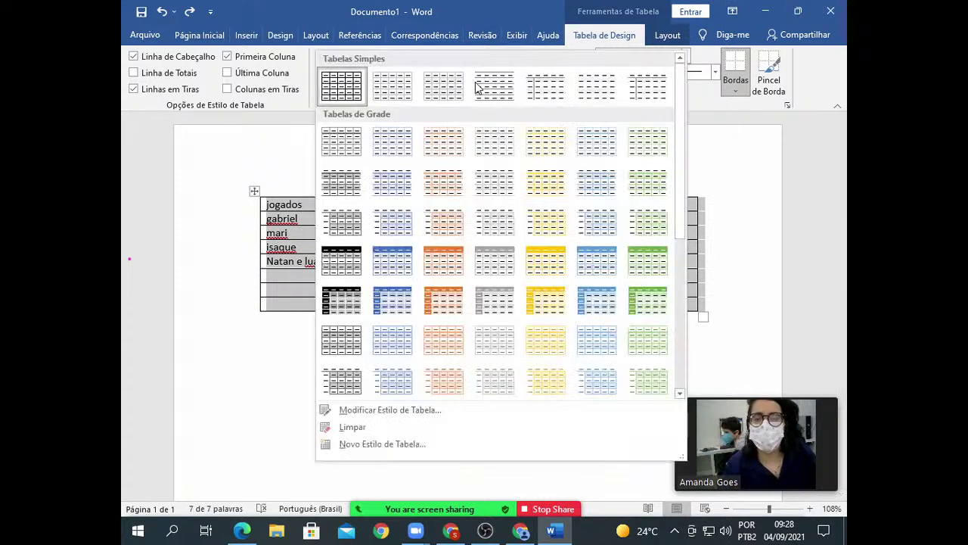
{"action": "left_click", "coordinate": [210, 147]}
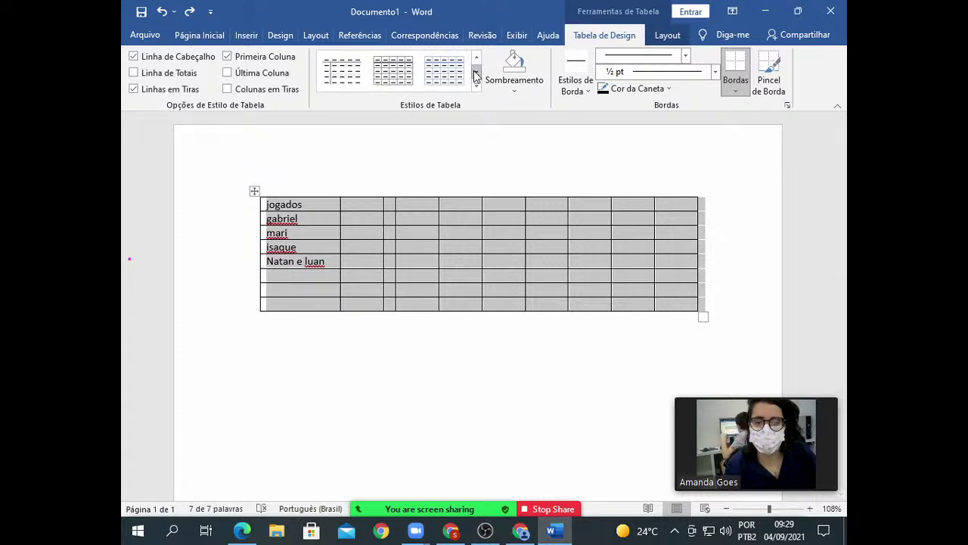
{"action": "left_click", "coordinate": [442, 72]}
{"action": "left_click", "coordinate": [398, 260]}
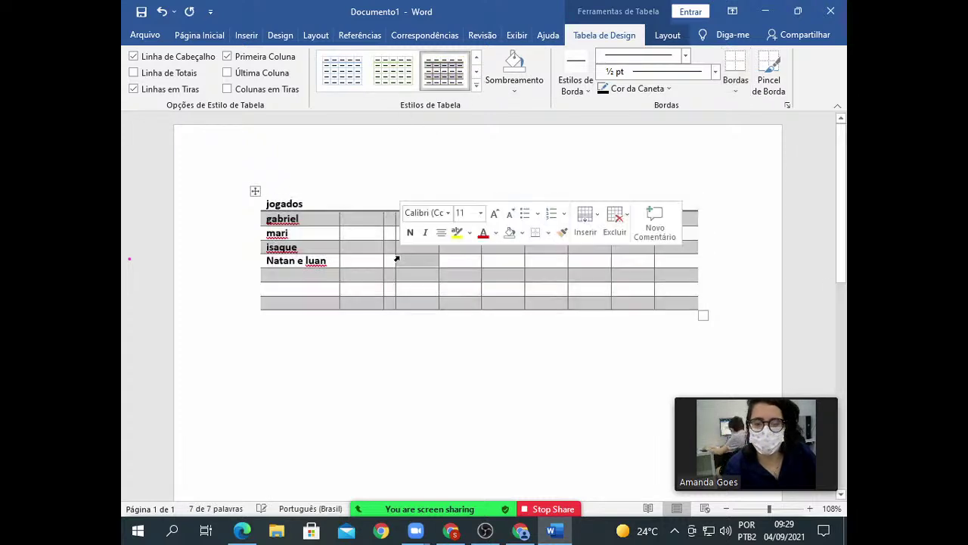
Try green grid styles on the table, and apply the orange banded style with a right-aligned italic first column.
{"action": "left_click", "coordinate": [271, 203]}
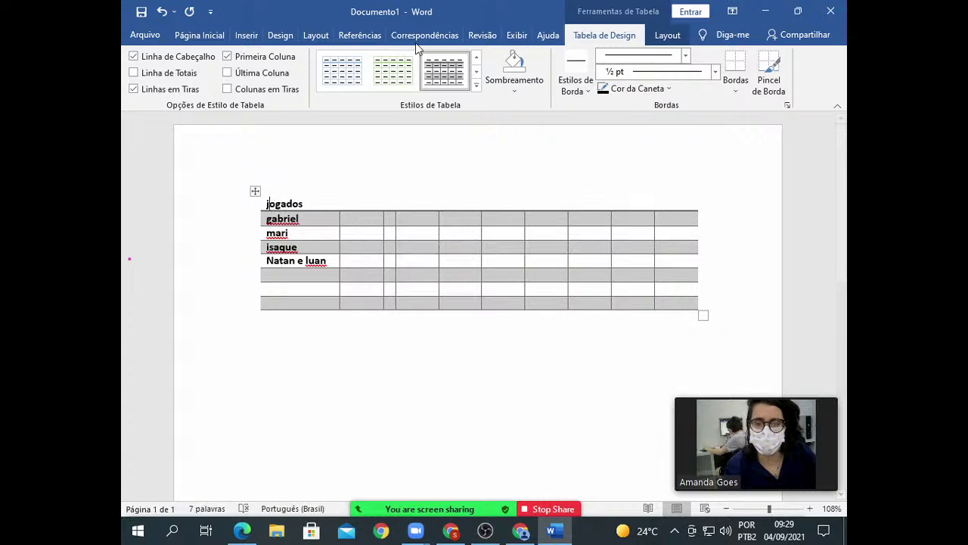
{"action": "left_click", "coordinate": [393, 70]}
{"action": "left_click", "coordinate": [476, 72]}
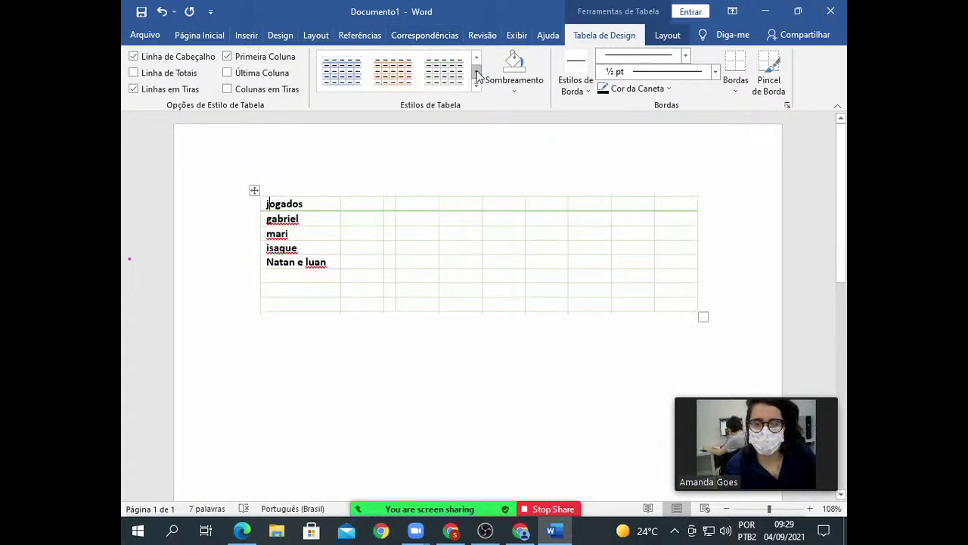
{"action": "left_click", "coordinate": [394, 75]}
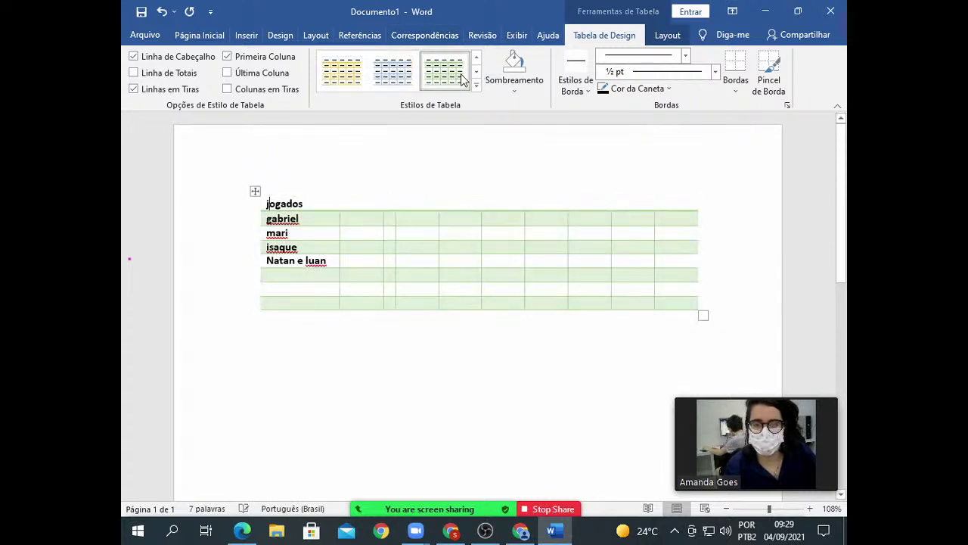
{"action": "scroll", "coordinate": [435, 79], "scroll_direction": "down", "scroll_amount": 1}
{"action": "left_click", "coordinate": [428, 83]}
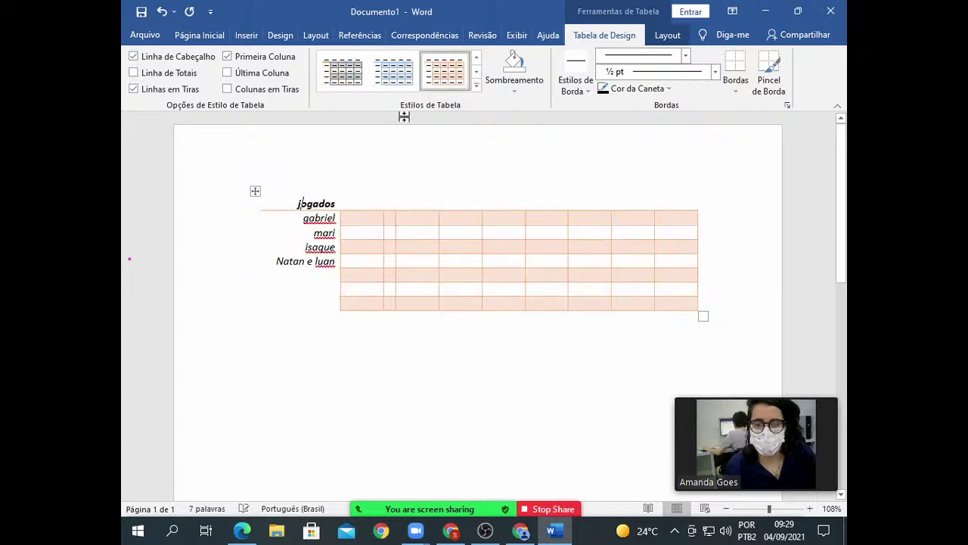
Examine the shading colours offered for the table's first cell without applying any.
{"action": "left_click", "coordinate": [510, 79]}
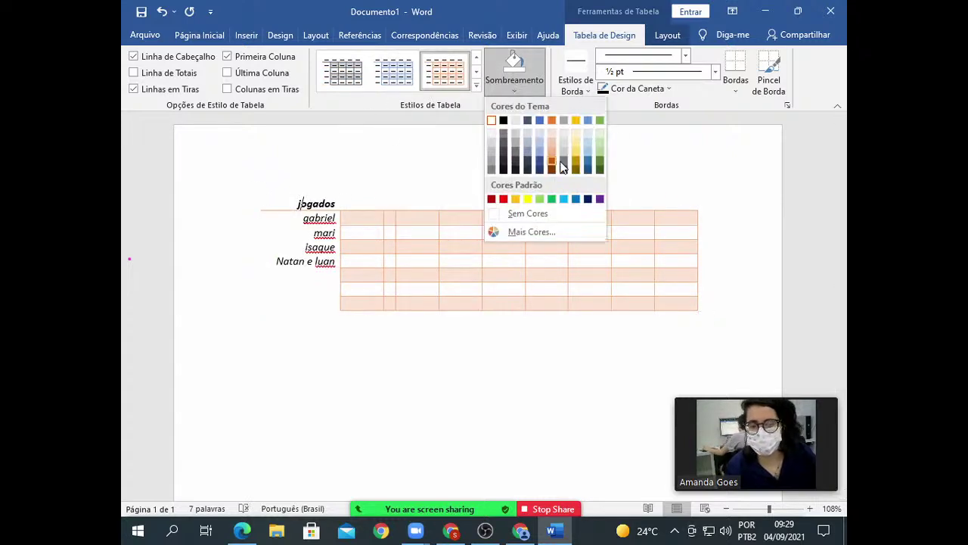
{"action": "left_click", "coordinate": [509, 82]}
{"action": "left_click", "coordinate": [244, 318]}
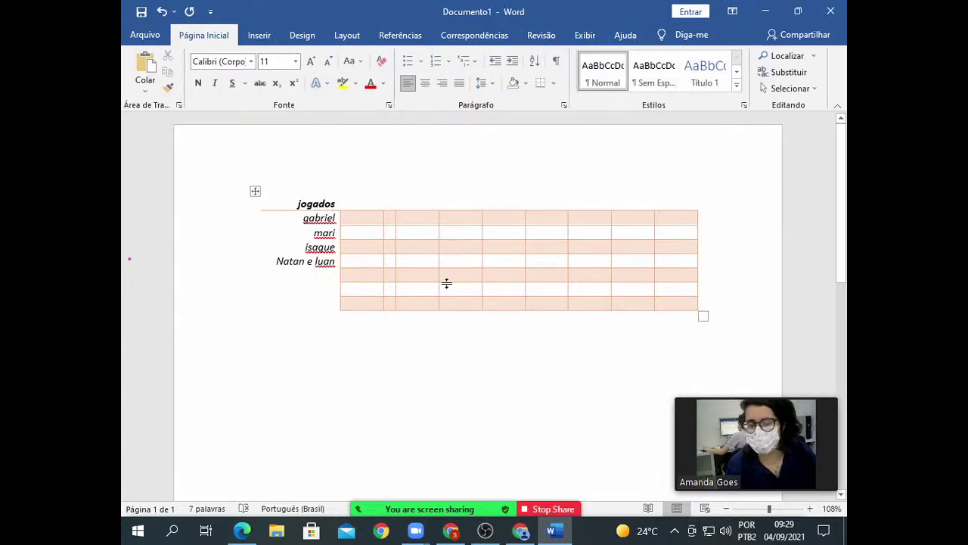
Select the entire table and delete it from the document.
{"action": "left_click", "coordinate": [717, 300]}
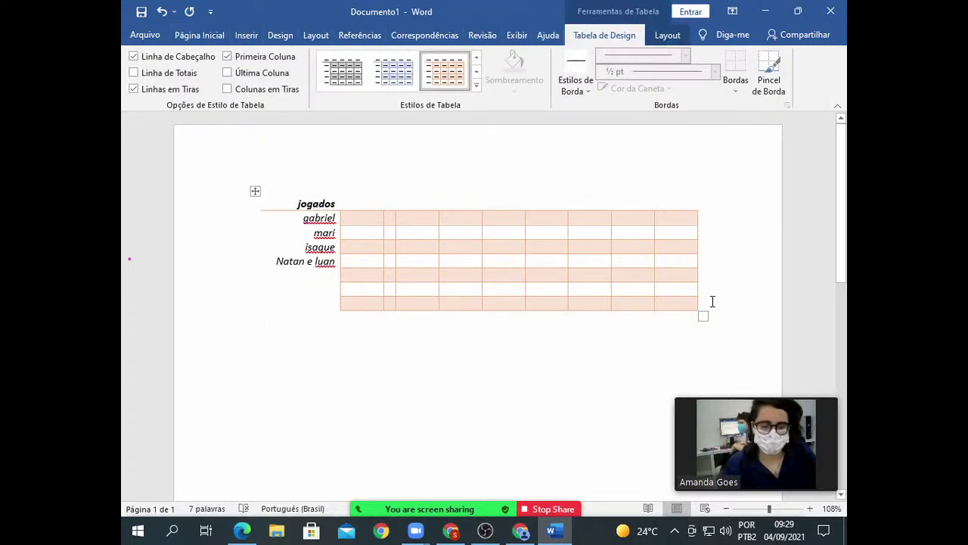
{"action": "left_click", "coordinate": [255, 192]}
{"action": "key", "text": "BackSpace"}
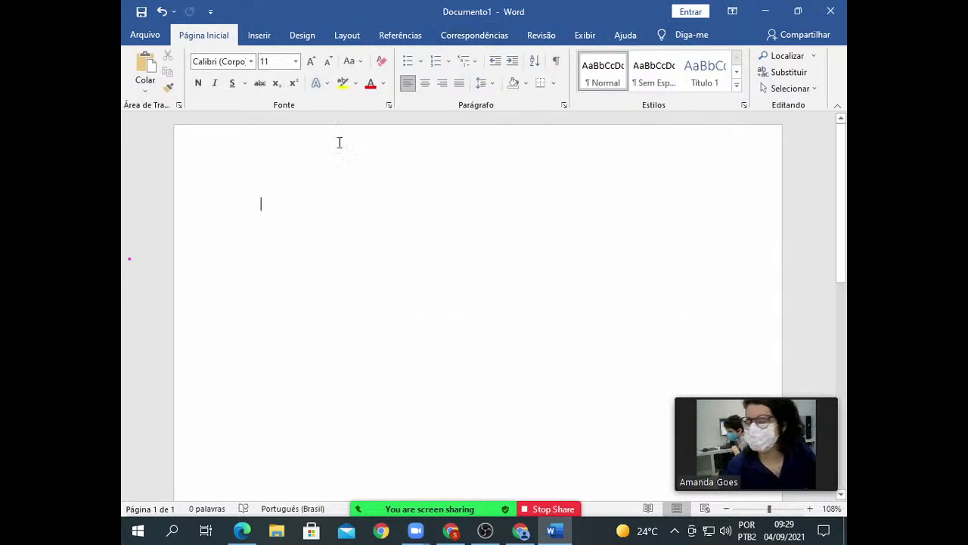
Examine the command for inserting pictures and check the Zoom meeting chat.
{"action": "left_click", "coordinate": [254, 35]}
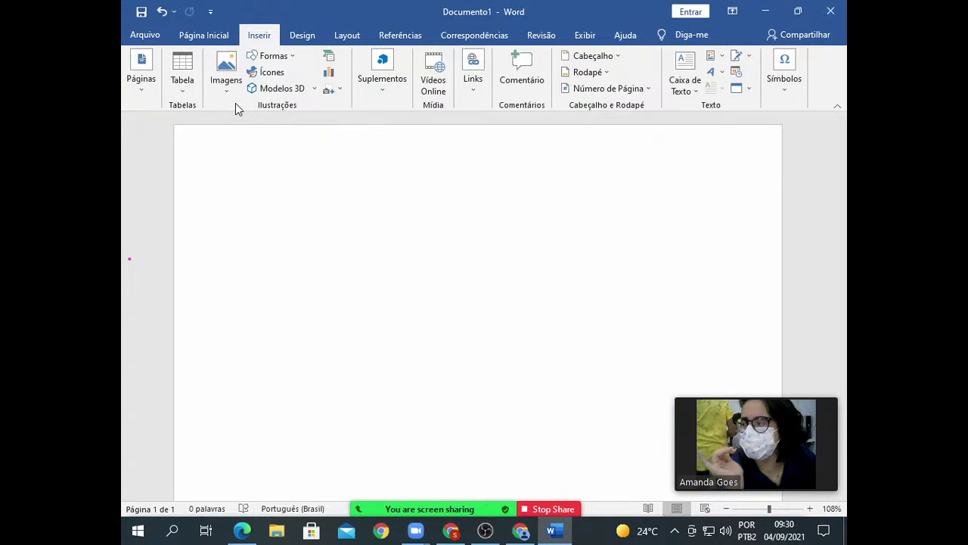
{"action": "left_click", "coordinate": [215, 85]}
{"action": "left_click", "coordinate": [215, 85]}
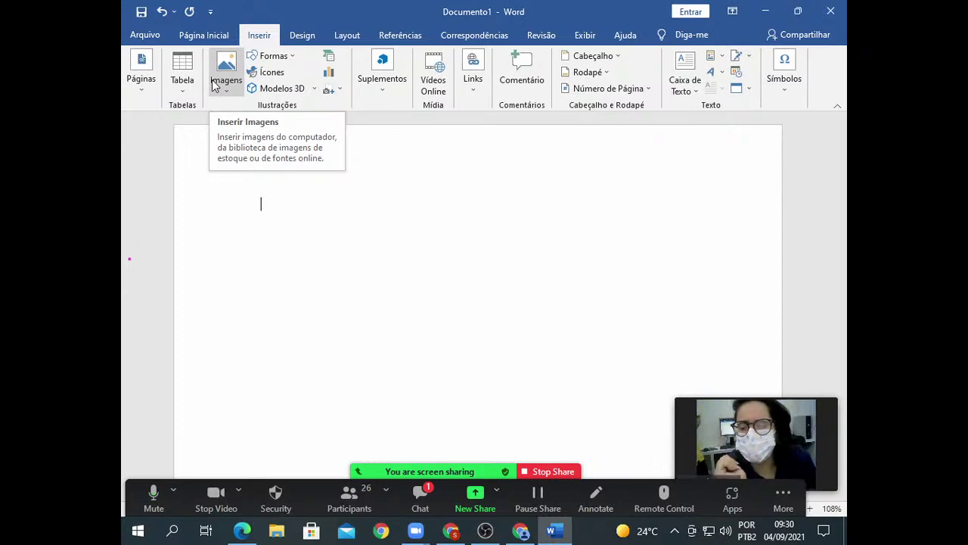
{"action": "left_click", "coordinate": [420, 499]}
{"action": "left_click_drag", "start_coordinate": [196, 227], "coordinate": [318, 209]}
{"action": "left_click", "coordinate": [345, 99]}
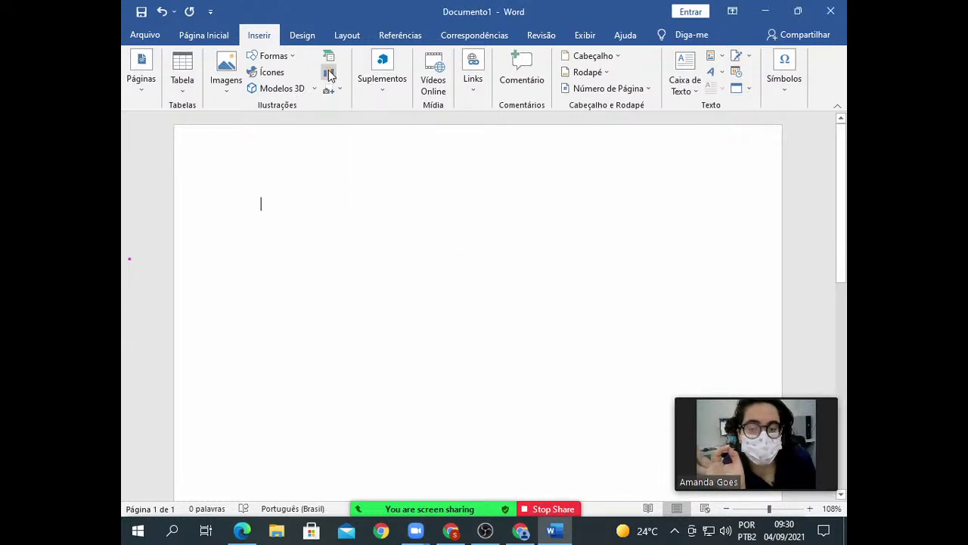
Insert a clustered column chart (Coluna Agrupada) into the blank document.
{"action": "left_click", "coordinate": [328, 74]}
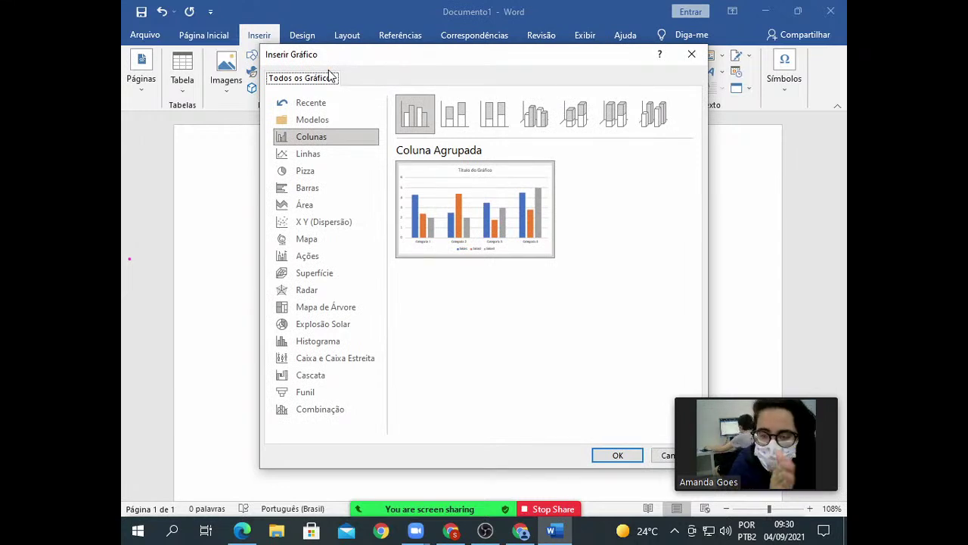
{"action": "mouse_move", "coordinate": [474, 218]}
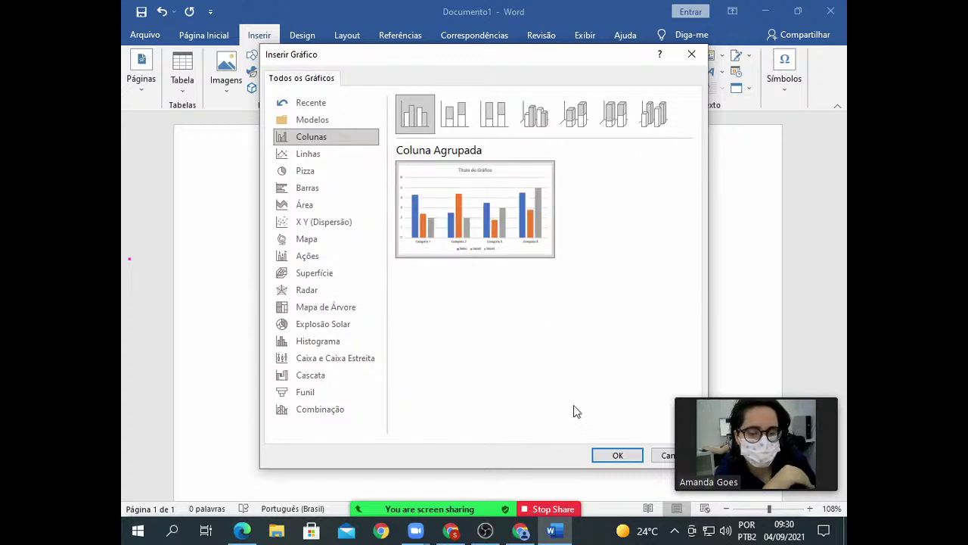
{"action": "left_click", "coordinate": [618, 456]}
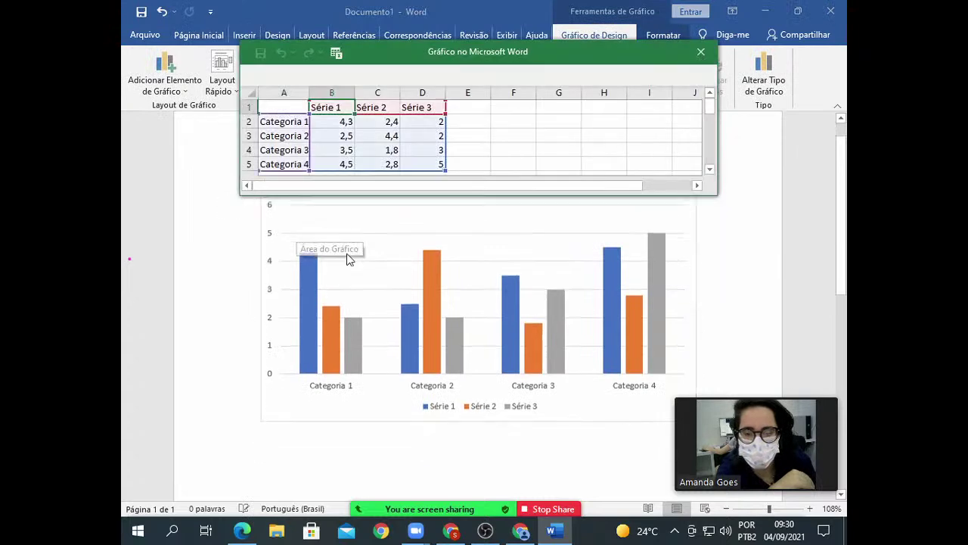
Start a new Zoom share of the entire screen.
{"action": "mouse_move", "coordinate": [448, 522]}
{"action": "left_click", "coordinate": [475, 502]}
{"action": "left_click", "coordinate": [237, 186]}
{"action": "left_click", "coordinate": [782, 458]}
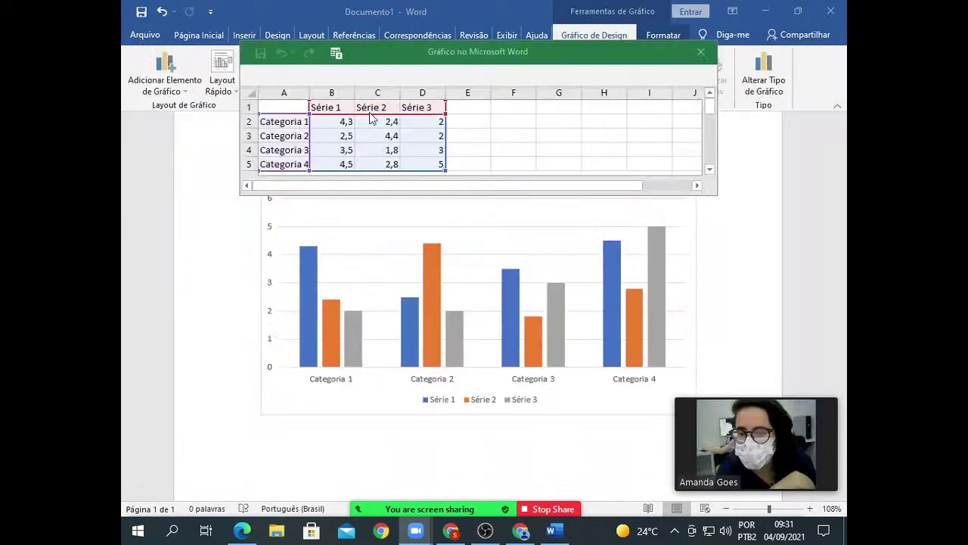
Examine the category names and series values in the chart's data sheet, and close the sheet.
{"action": "left_click", "coordinate": [329, 136]}
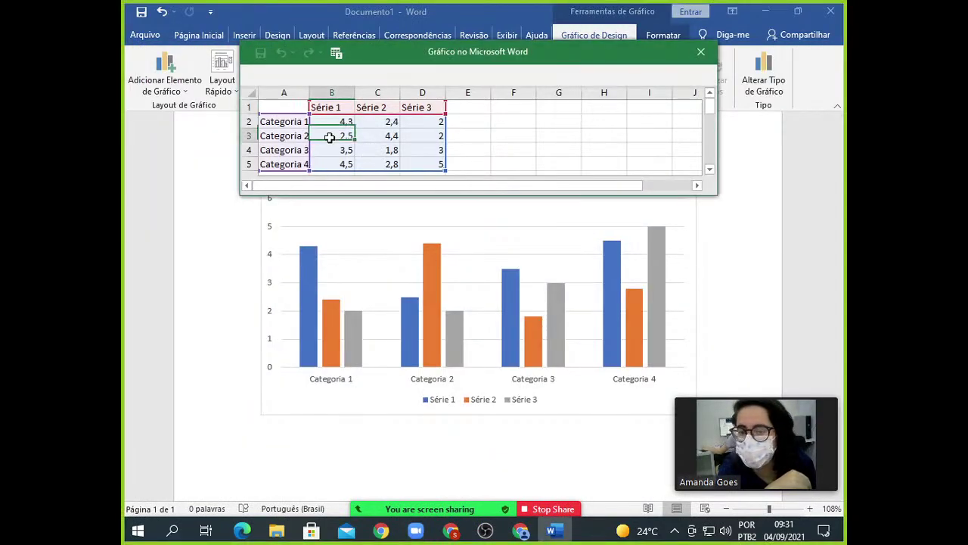
{"action": "left_click", "coordinate": [295, 139]}
{"action": "left_click", "coordinate": [389, 152]}
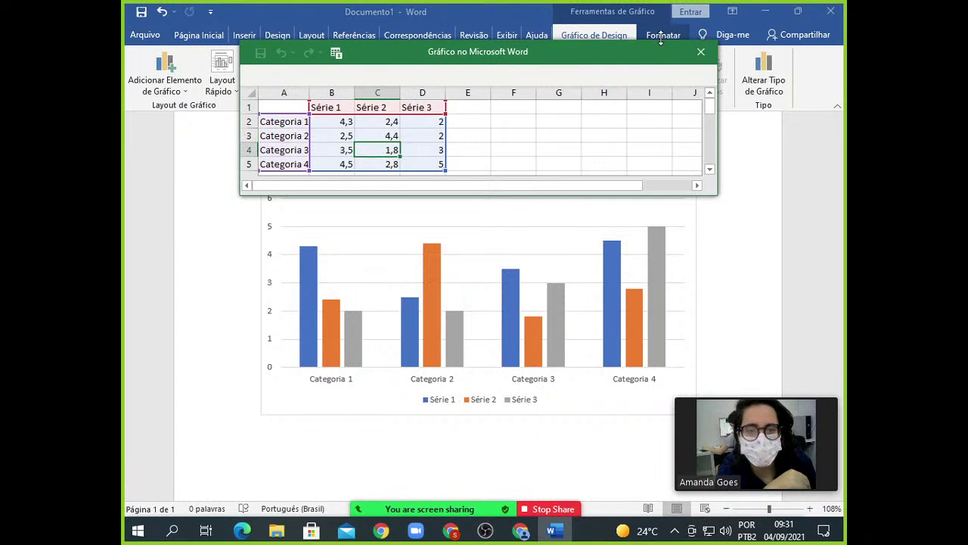
{"action": "left_click", "coordinate": [288, 148]}
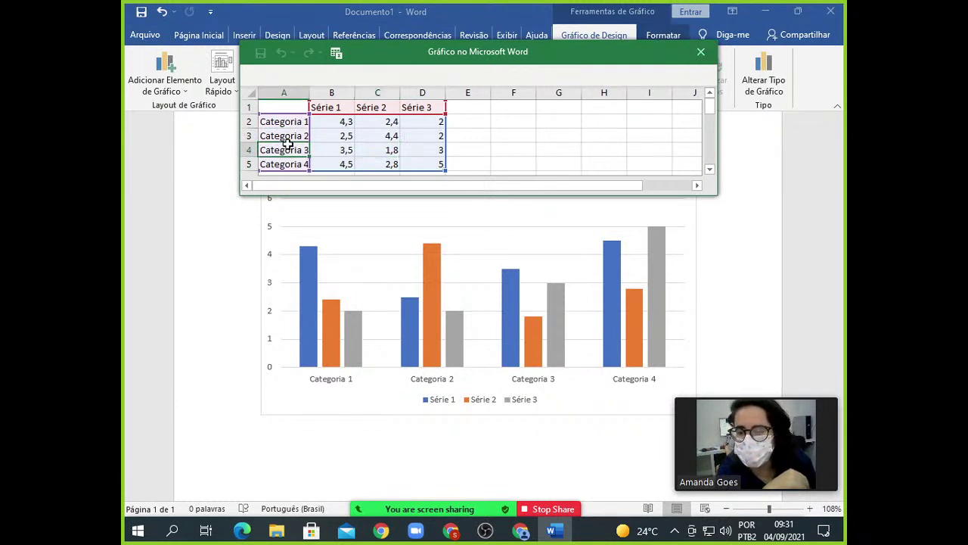
{"action": "left_click", "coordinate": [299, 133]}
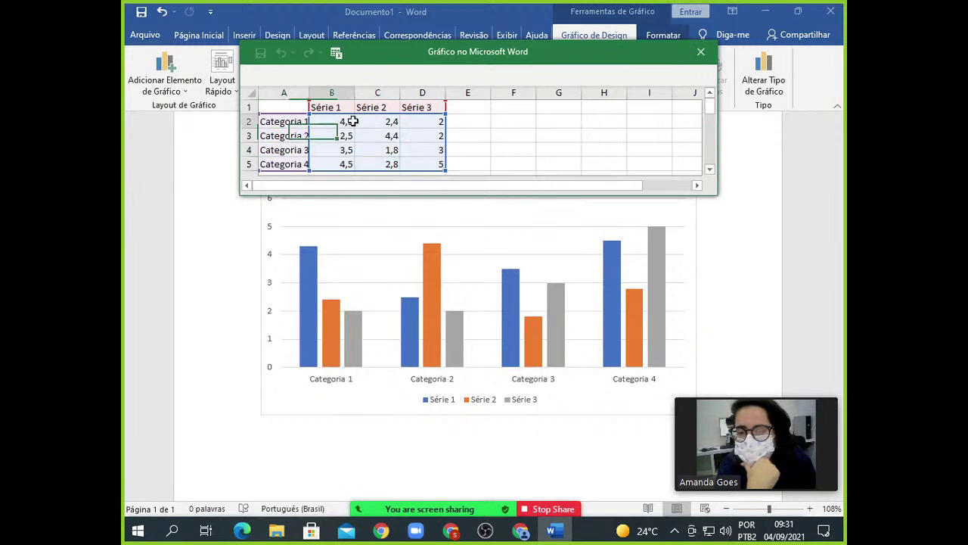
{"action": "key", "text": "ctrl+End"}
{"action": "left_click", "coordinate": [303, 136]}
{"action": "left_click", "coordinate": [341, 134]}
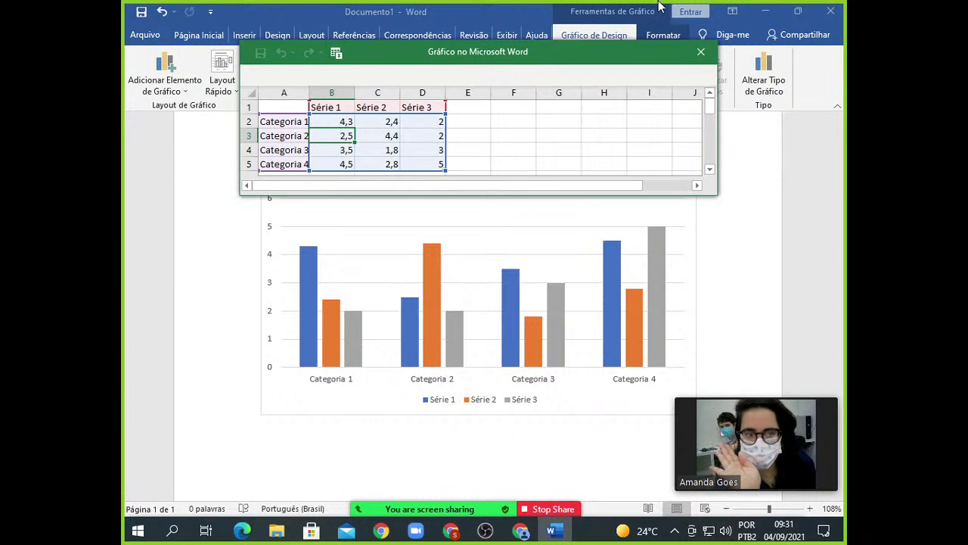
{"action": "left_click", "coordinate": [701, 51]}
Point out the chart's Série 1 columns and legend, and delete the whole chart from the page.
{"action": "left_click", "coordinate": [391, 337]}
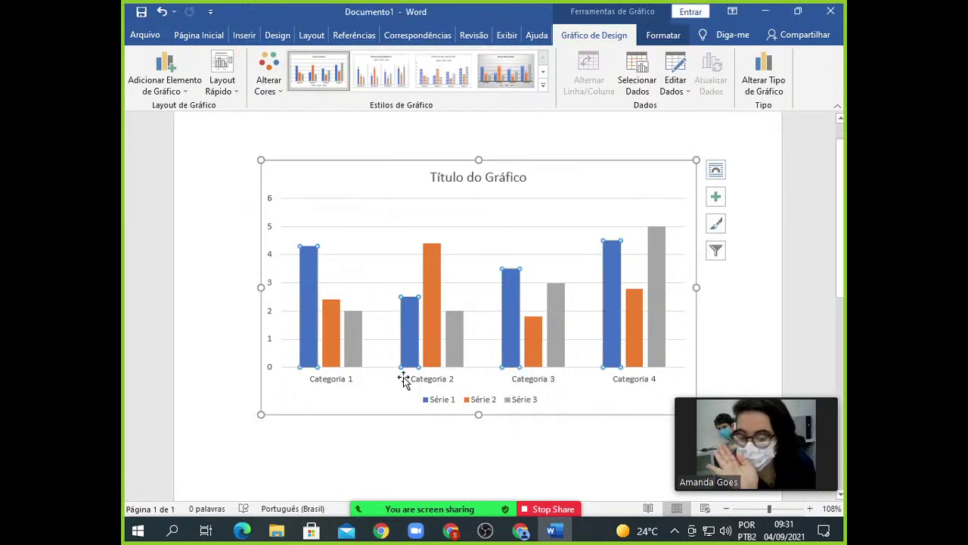
{"action": "left_click", "coordinate": [468, 400]}
{"action": "left_click", "coordinate": [190, 170]}
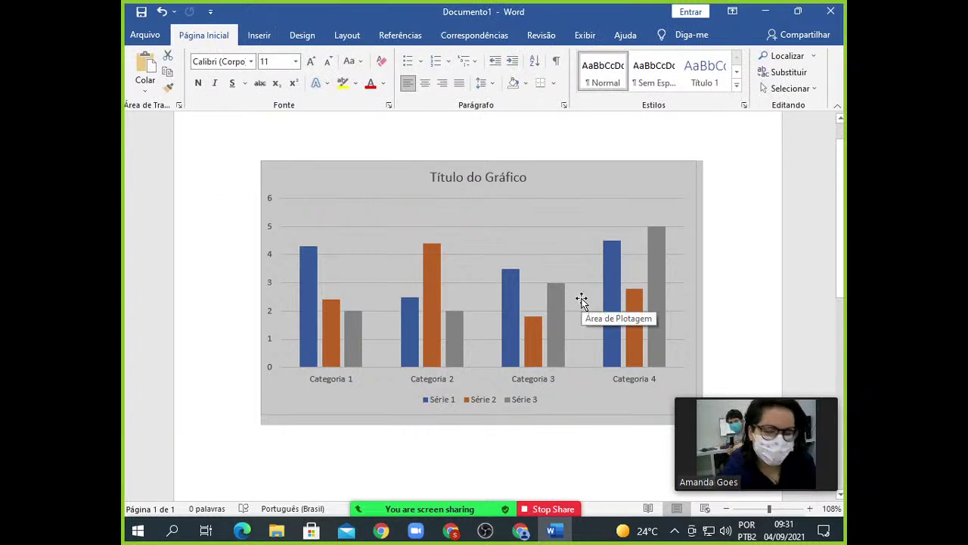
{"action": "left_click", "coordinate": [256, 35]}
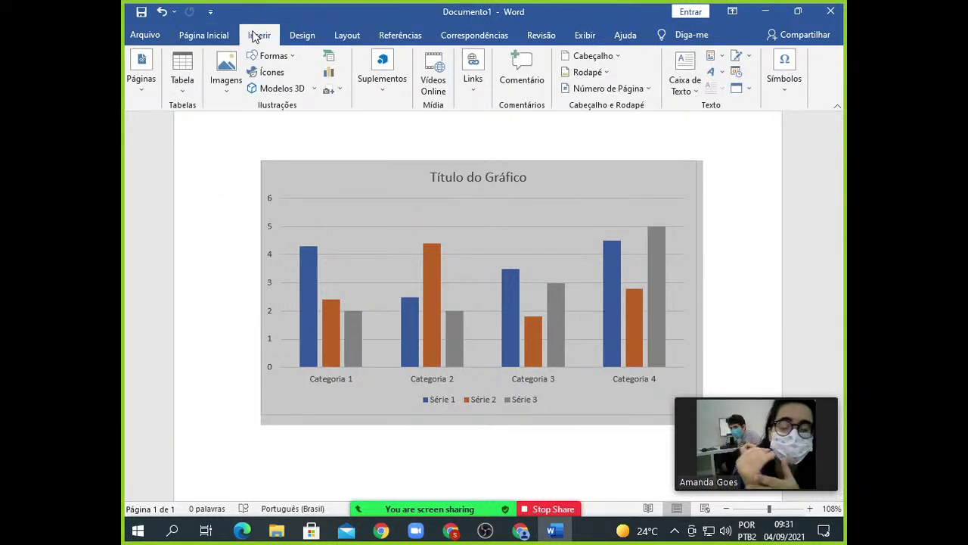
{"action": "key", "text": "Delete"}
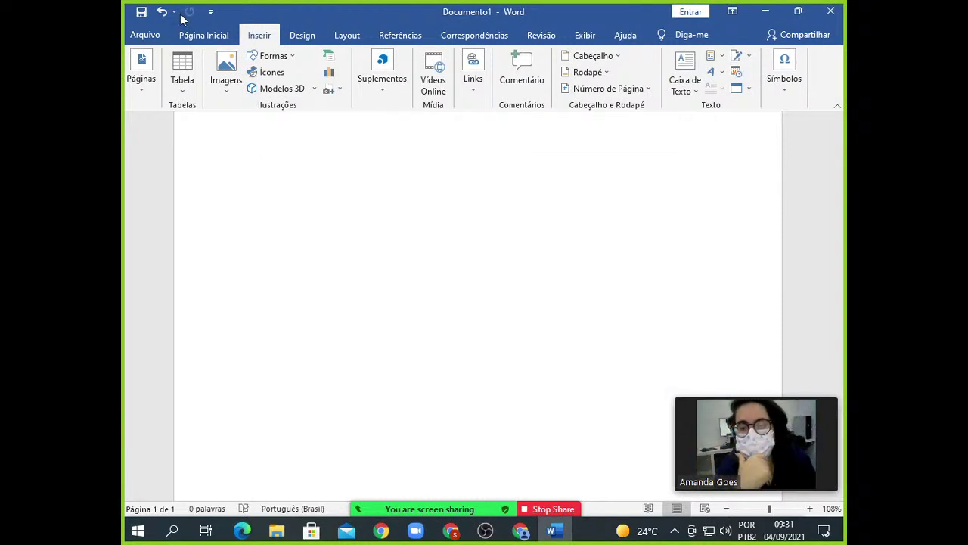
Insert a screenshot of the open OBS window into the document.
{"action": "left_click", "coordinate": [328, 91]}
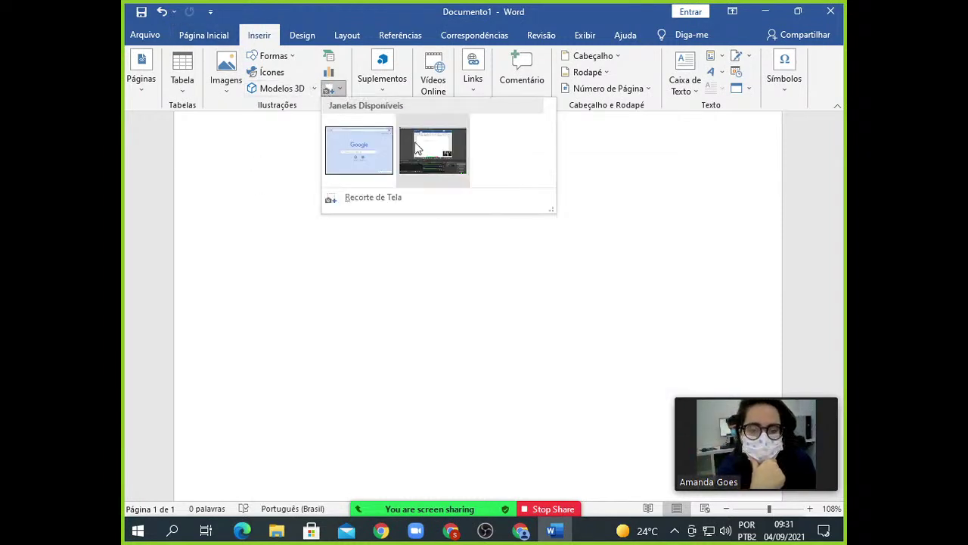
{"action": "left_click", "coordinate": [430, 151]}
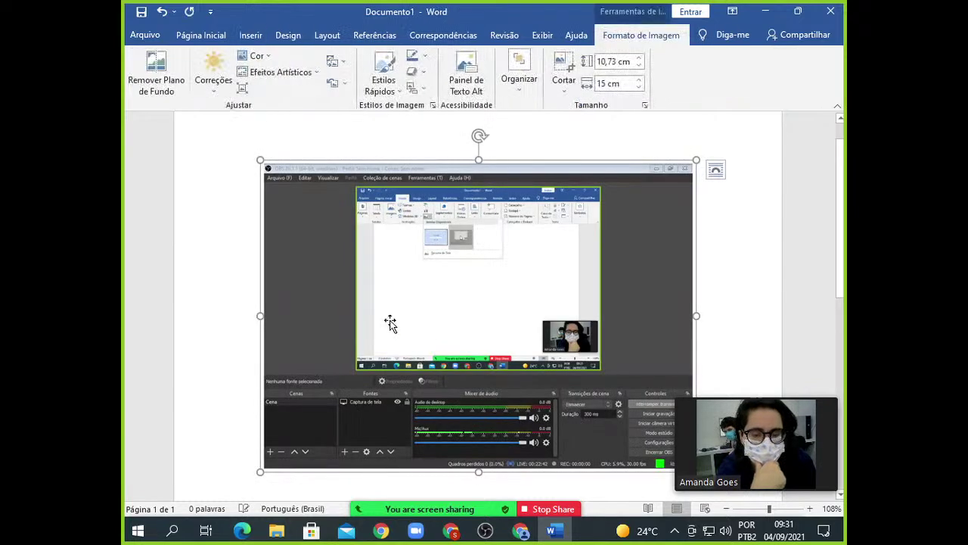
{"action": "left_click", "coordinate": [753, 255]}
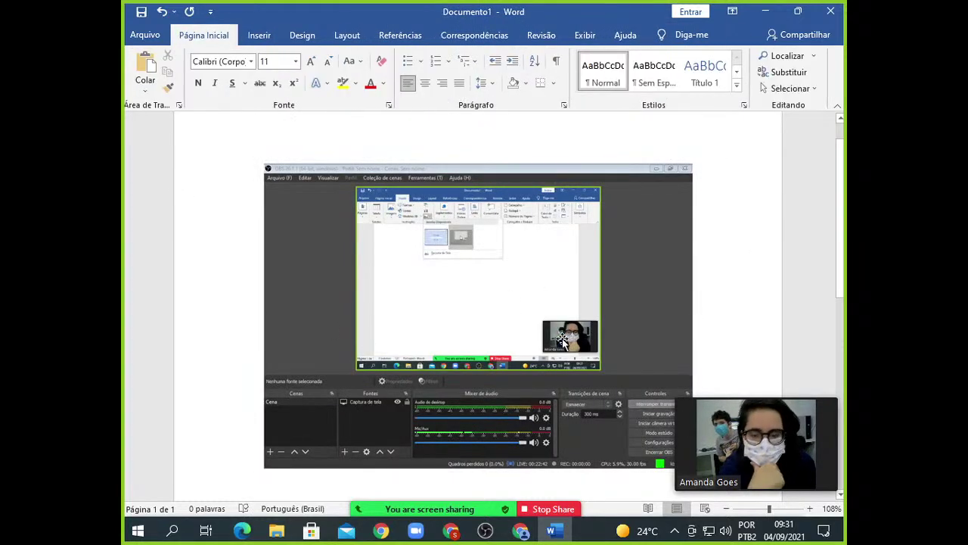
Delete the OBS screenshot from the page and return to the Insert commands.
{"action": "left_click", "coordinate": [431, 328]}
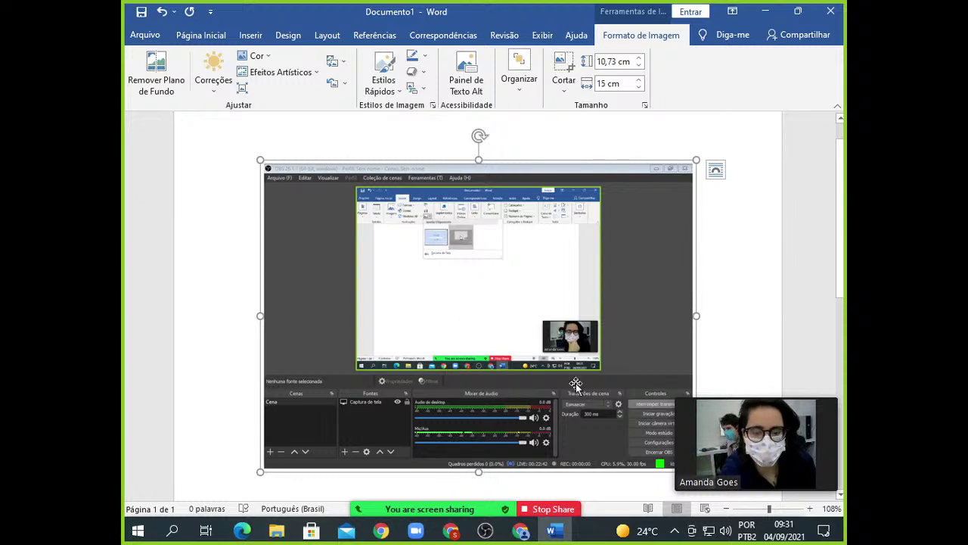
{"action": "key", "text": "Delete"}
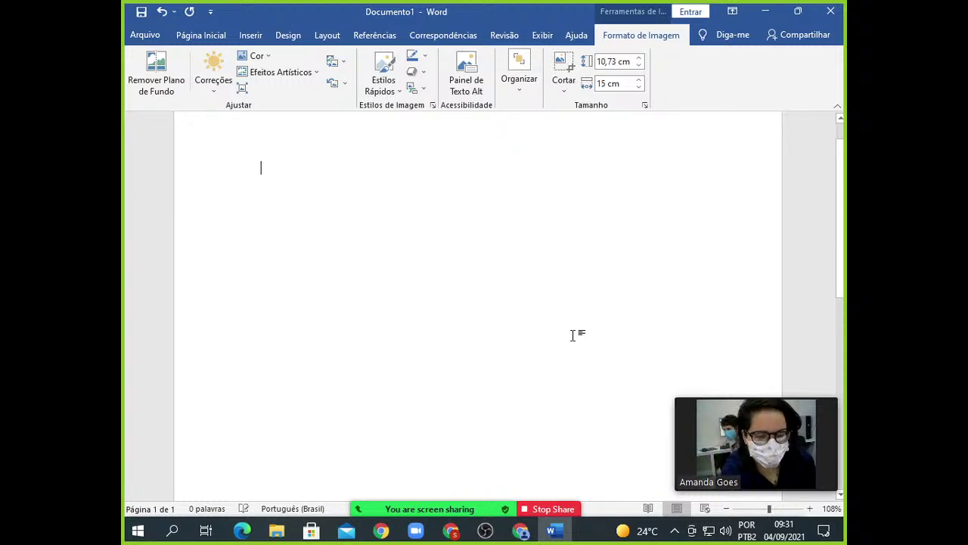
{"action": "left_click", "coordinate": [271, 38]}
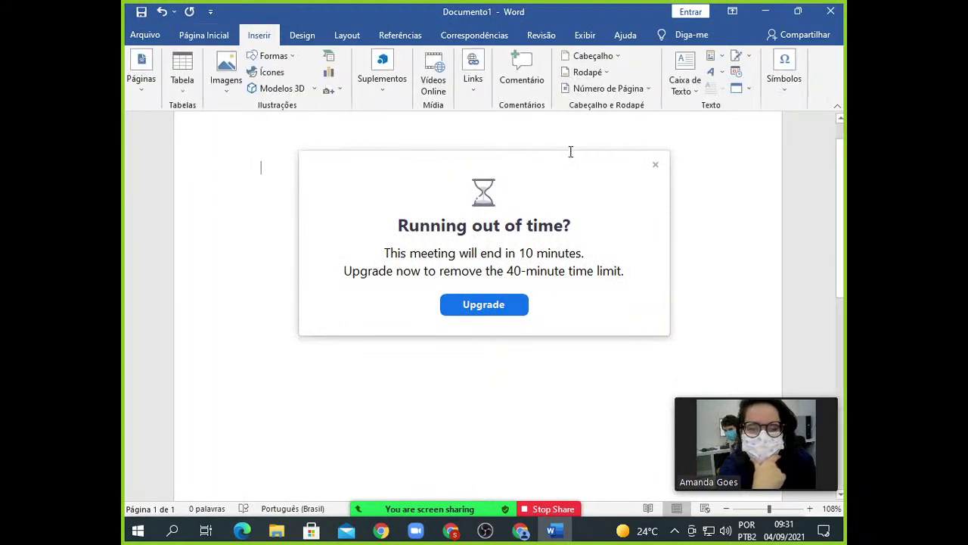
Dismiss the meeting time-limit notice, browse the icon library's categories and close the library without choosing an icon.
{"action": "left_click", "coordinate": [655, 164]}
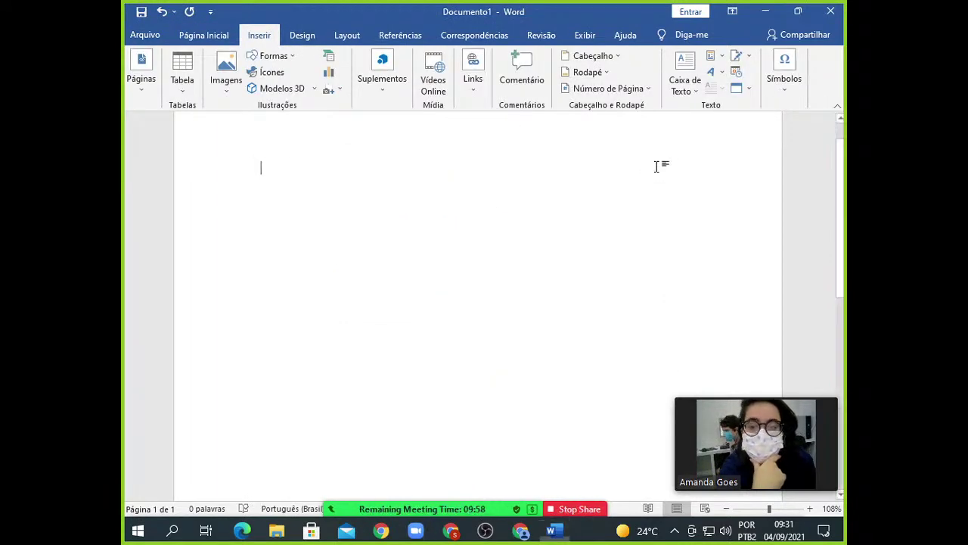
{"action": "left_click", "coordinate": [274, 73]}
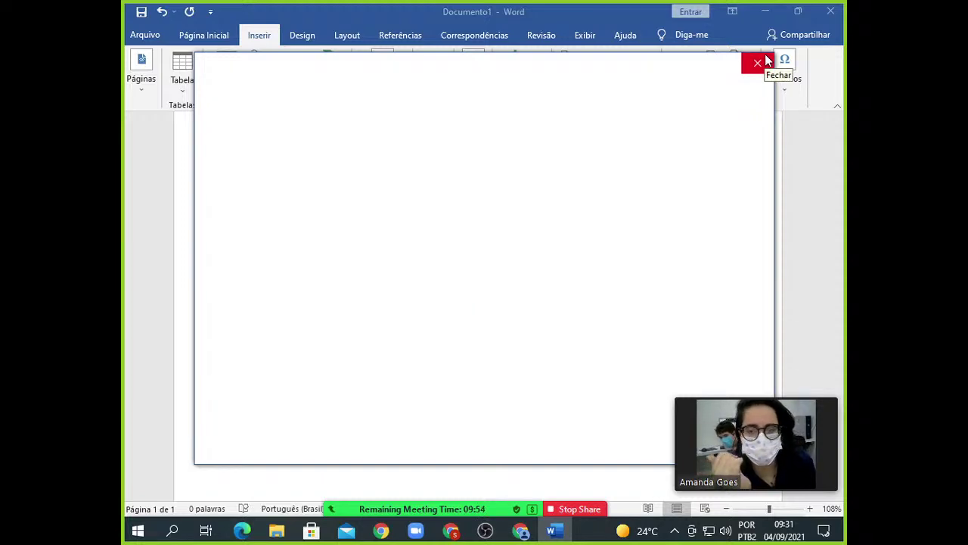
{"action": "scroll", "coordinate": [475, 211], "scroll_direction": "down", "scroll_amount": 2}
{"action": "scroll", "coordinate": [475, 211], "scroll_direction": "down", "scroll_amount": 15}
{"action": "scroll", "coordinate": [473, 202], "scroll_direction": "down", "scroll_amount": 10}
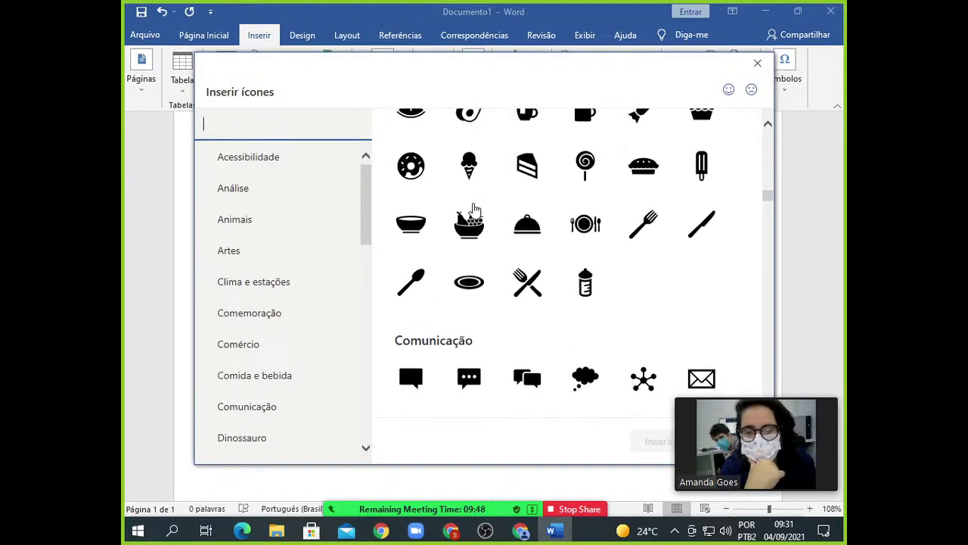
{"action": "scroll", "coordinate": [476, 210], "scroll_direction": "up", "scroll_amount": 3}
{"action": "left_click", "coordinate": [757, 63]}
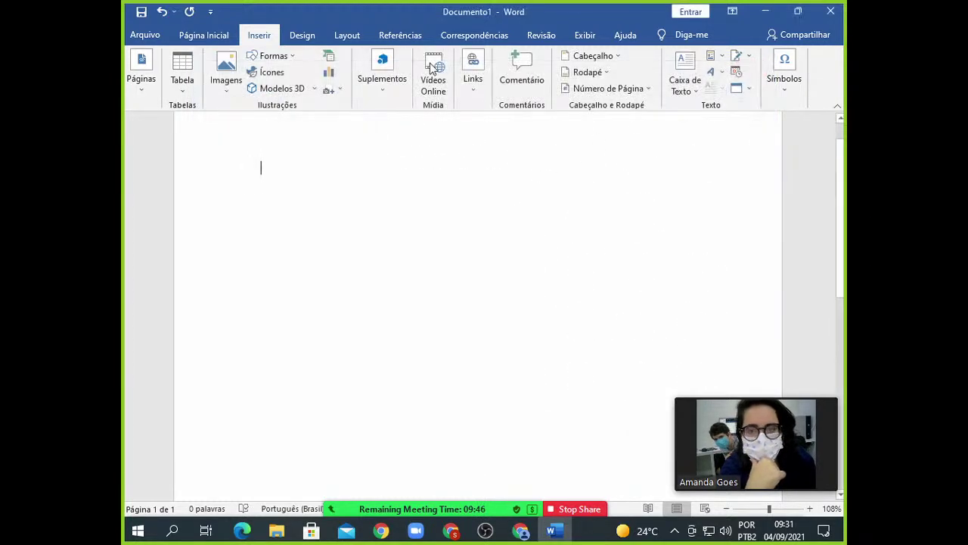
Insert the drum icon from the icon library and enlarge it to about 9.74 cm square.
{"action": "left_click", "coordinate": [260, 68]}
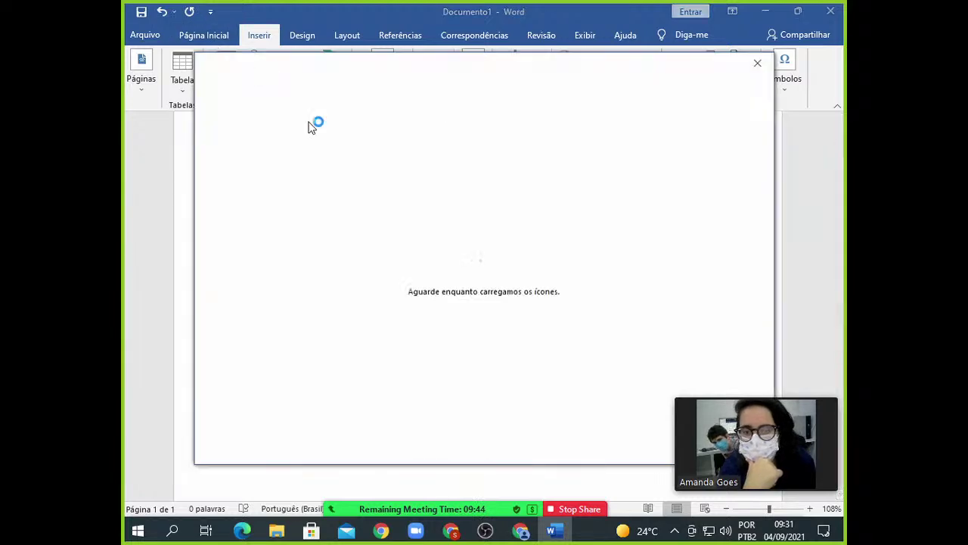
{"action": "scroll", "coordinate": [477, 234], "scroll_direction": "down", "scroll_amount": 3}
{"action": "scroll", "coordinate": [477, 234], "scroll_direction": "down", "scroll_amount": 10}
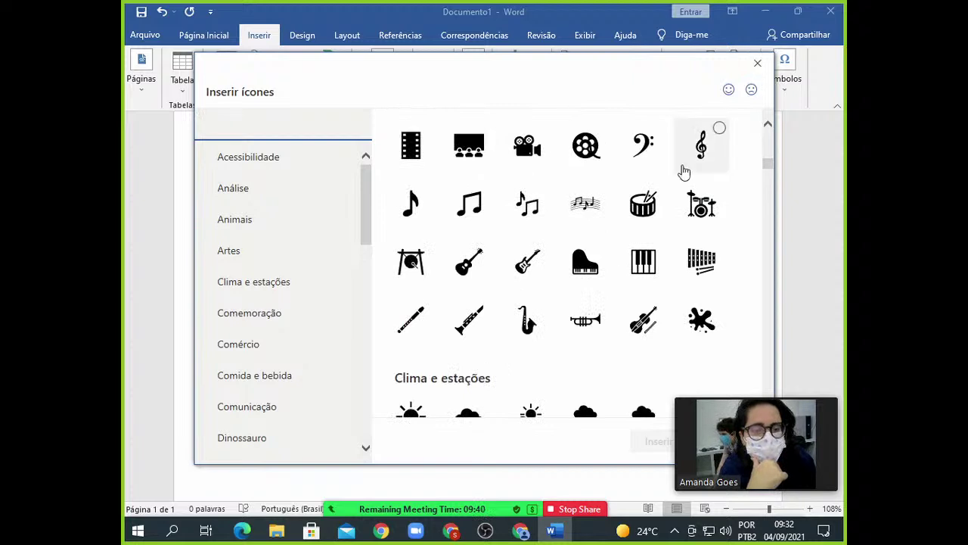
{"action": "left_click", "coordinate": [644, 197]}
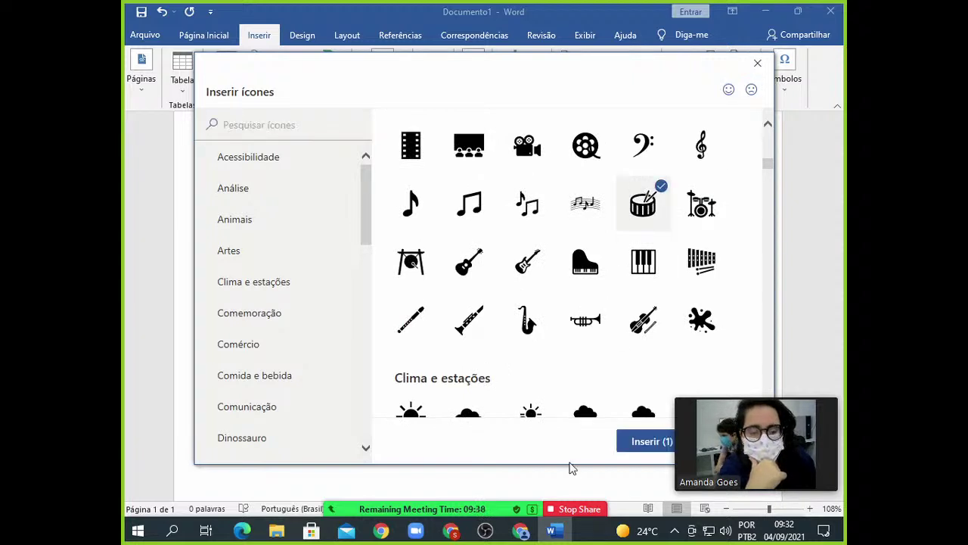
{"action": "left_click", "coordinate": [642, 444]}
{"action": "left_click_drag", "start_coordinate": [333, 234], "coordinate": [546, 448]}
{"action": "left_click", "coordinate": [726, 280]}
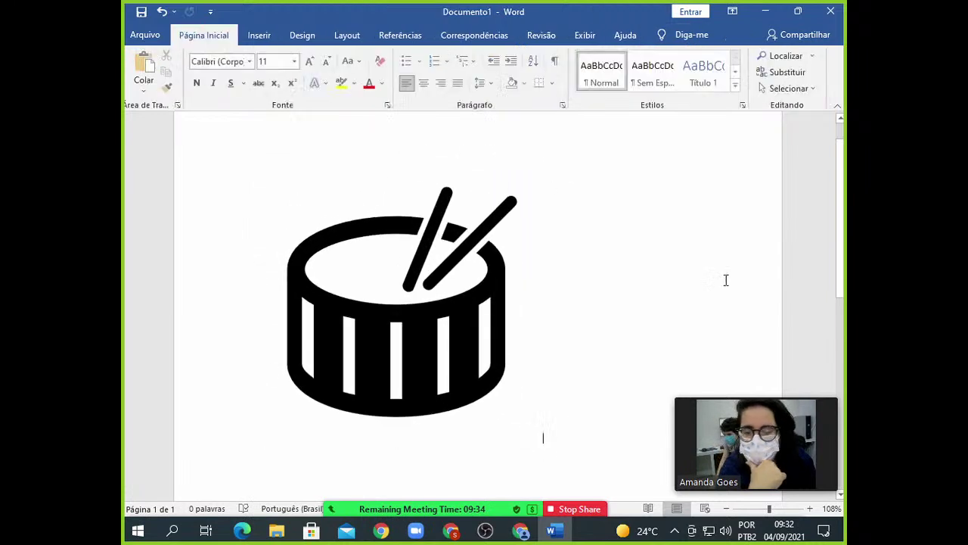
Try the blue outline and solid grey graphic styles on the drum icon, and apply the solid orange style.
{"action": "left_click", "coordinate": [422, 310]}
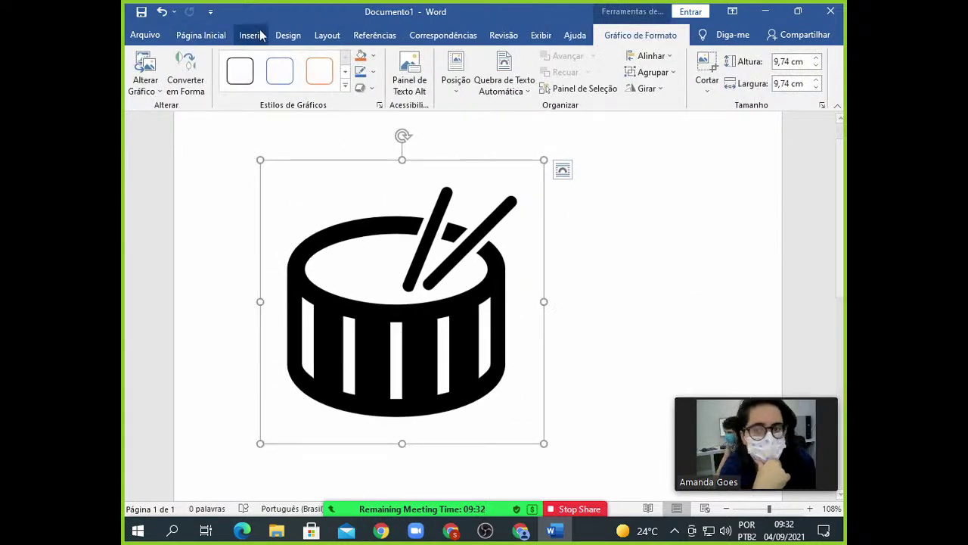
{"action": "left_click", "coordinate": [291, 76]}
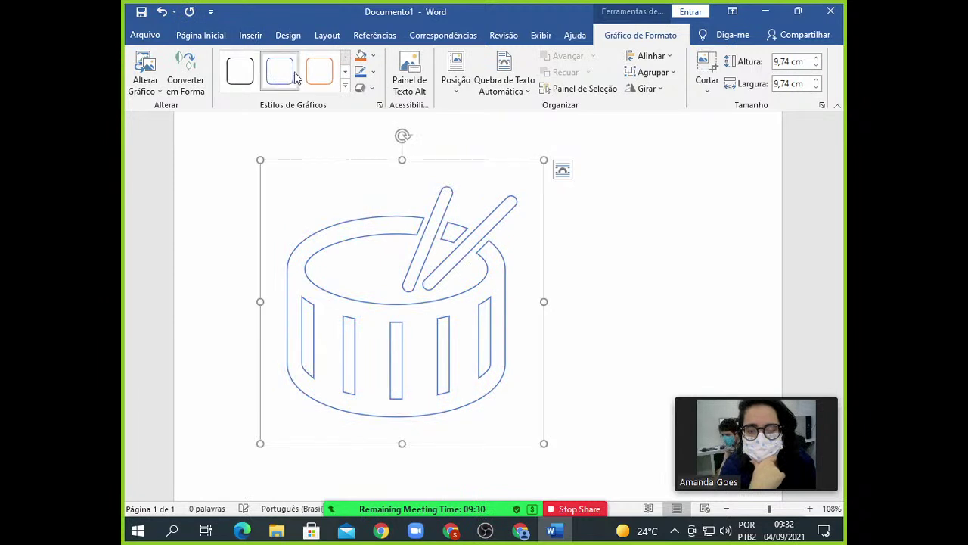
{"action": "left_click", "coordinate": [345, 72]}
{"action": "left_click", "coordinate": [345, 72]}
{"action": "left_click", "coordinate": [345, 72]}
{"action": "left_click", "coordinate": [280, 70]}
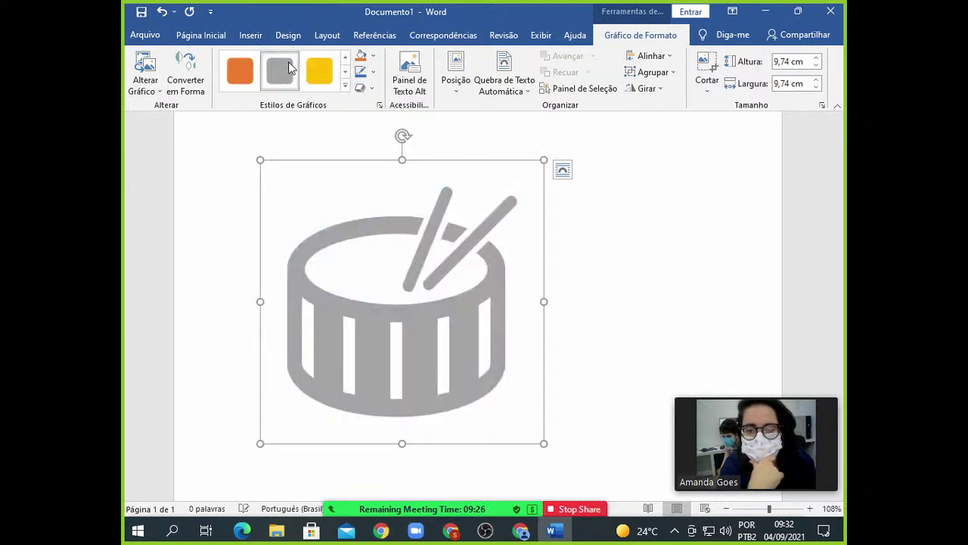
{"action": "left_click", "coordinate": [228, 69]}
{"action": "left_click", "coordinate": [625, 298]}
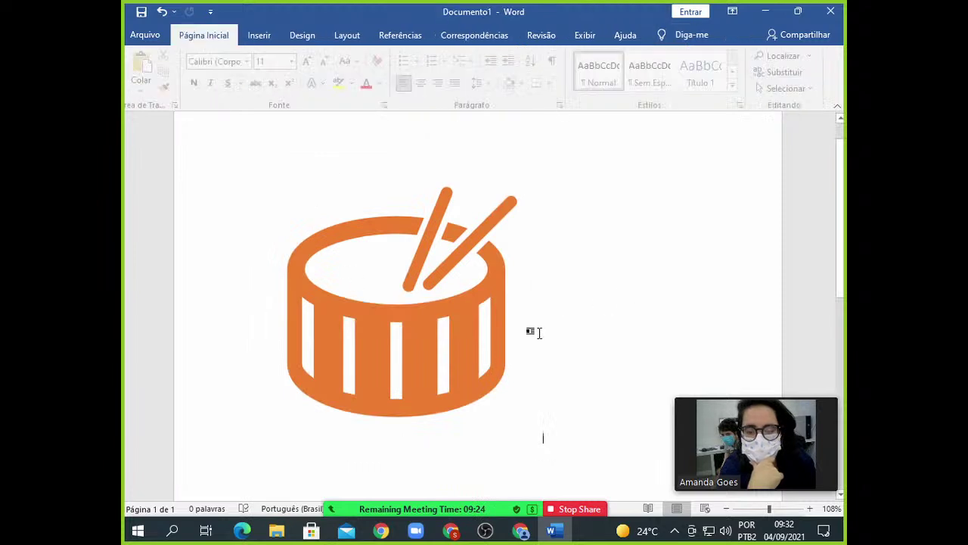
Shrink the orange drum icon proportionally to less than half its size, and return to the Insert commands.
{"action": "left_click", "coordinate": [395, 259]}
{"action": "left_click_drag", "start_coordinate": [262, 159], "coordinate": [526, 317]}
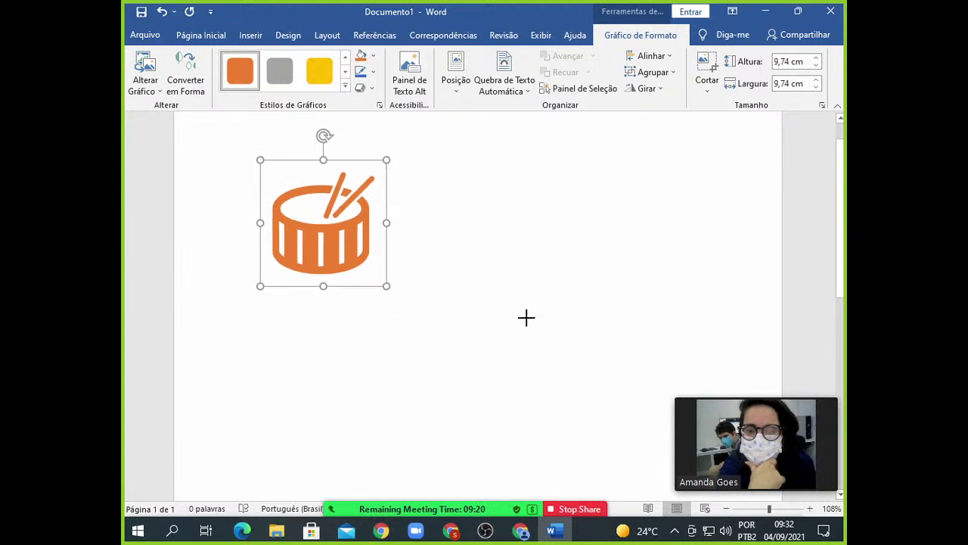
{"action": "left_click", "coordinate": [288, 35]}
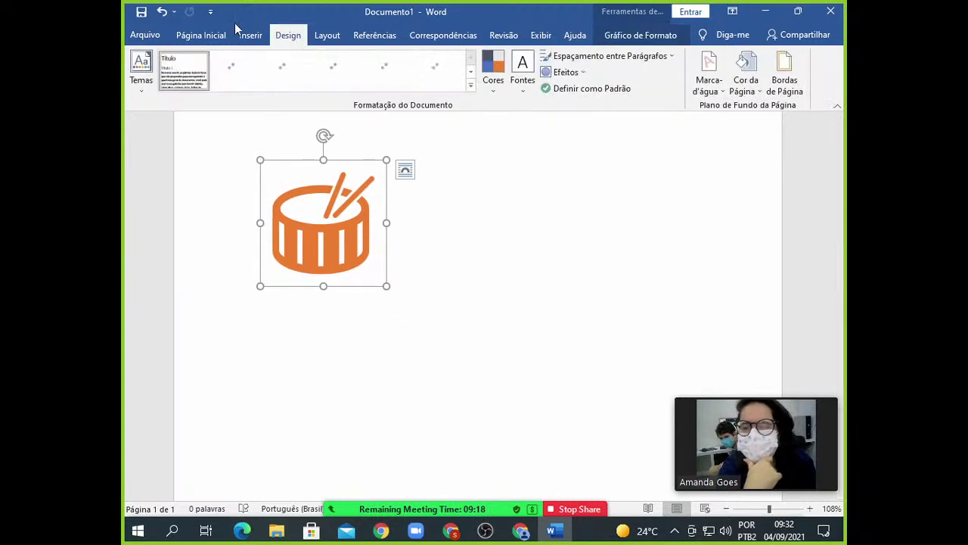
{"action": "left_click", "coordinate": [256, 36]}
{"action": "left_click", "coordinate": [439, 200]}
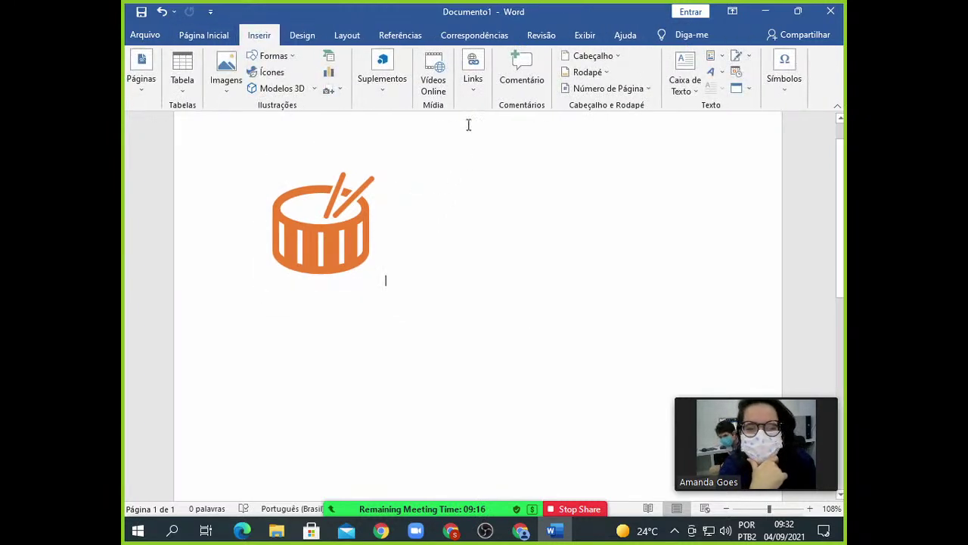
Start inserting an online video, switch to Chrome and open youtube.com in a new browser page.
{"action": "left_click", "coordinate": [435, 83]}
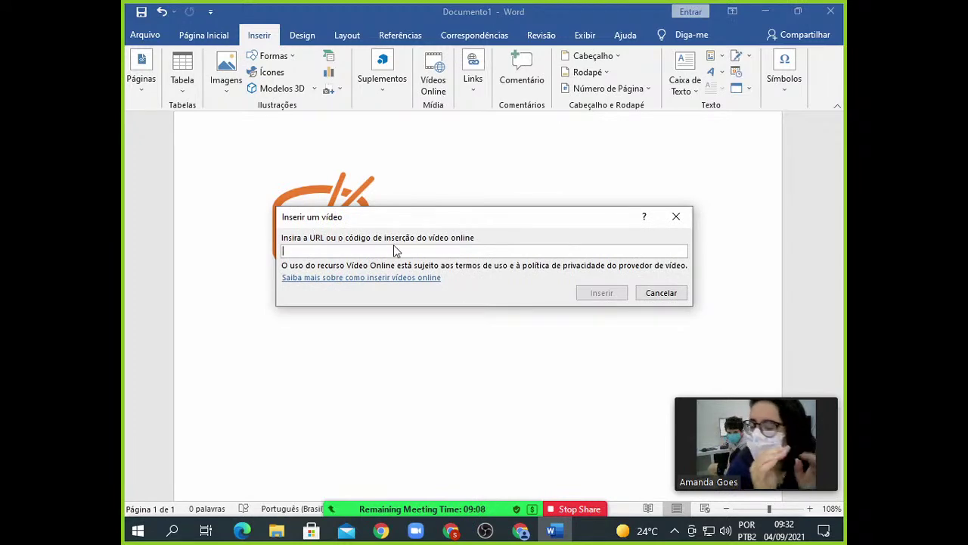
{"action": "left_click", "coordinate": [452, 530]}
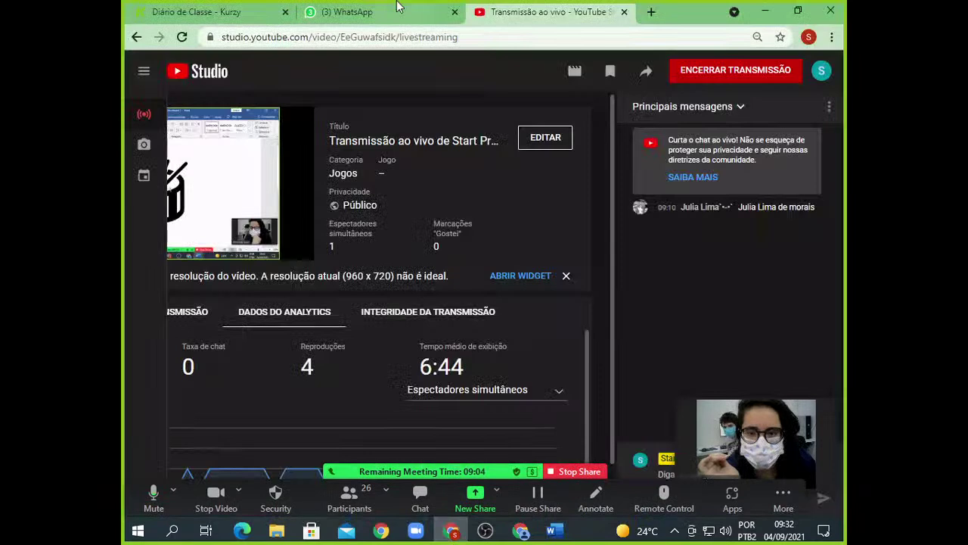
{"action": "left_click", "coordinate": [654, 13]}
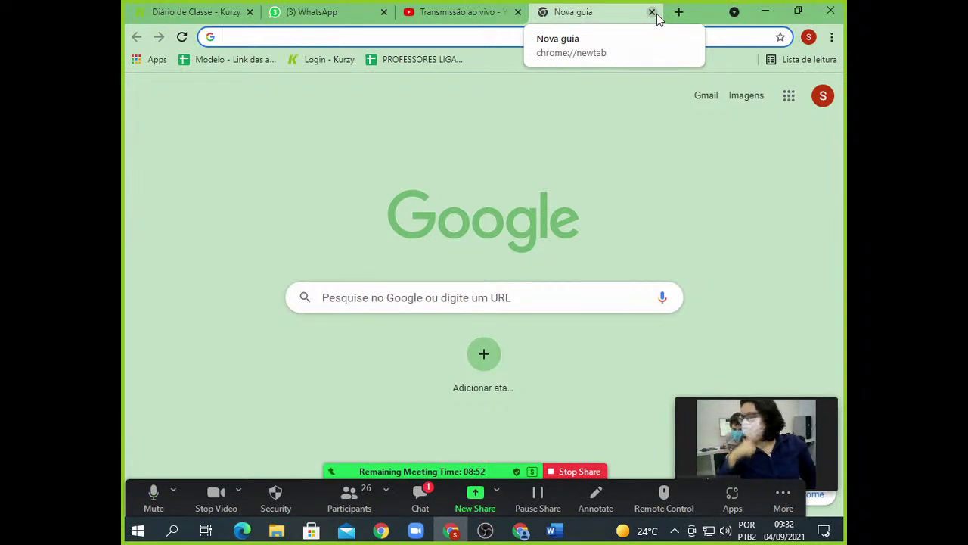
{"action": "left_click", "coordinate": [443, 37]}
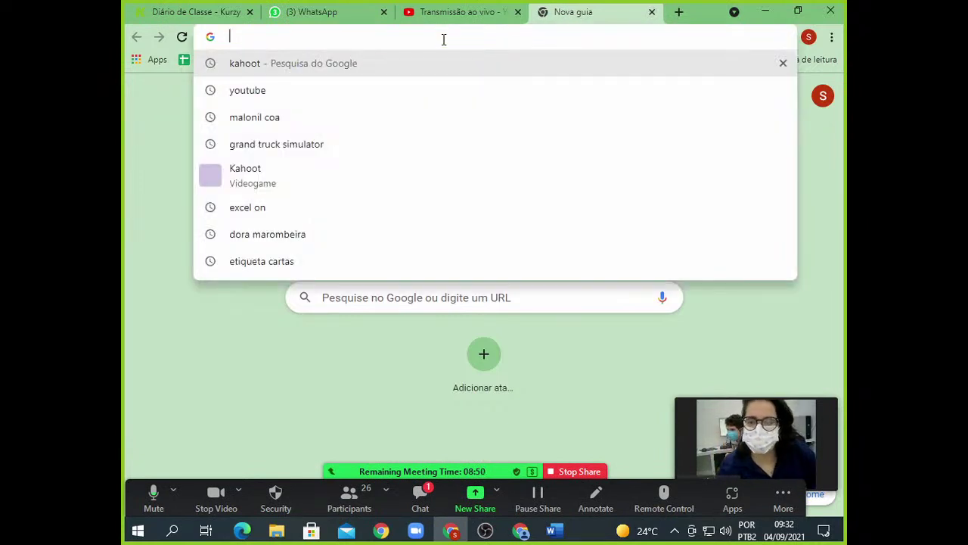
{"action": "type", "text": "you"}
{"action": "key", "text": "Return"}
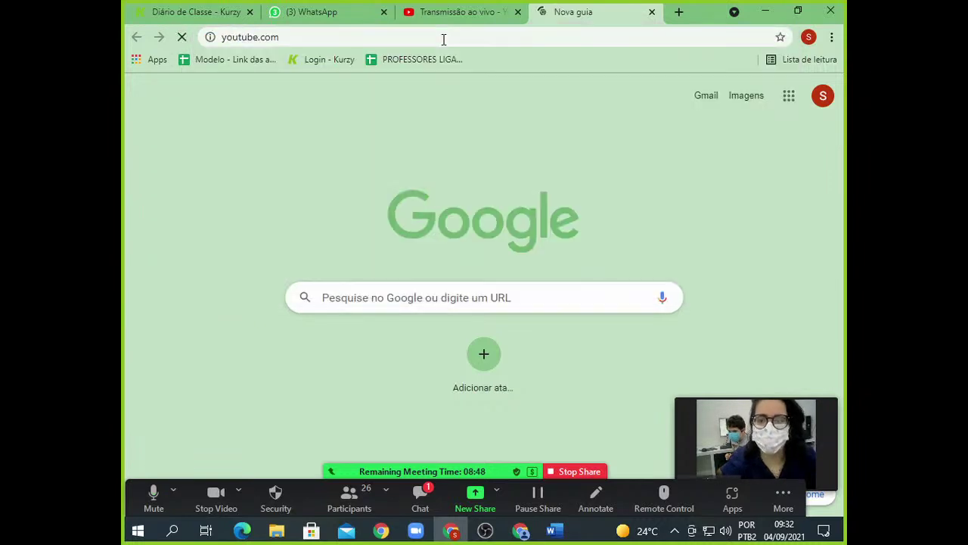
Copy the link address of the jazz/lofi hip hop radio video from the YouTube home page.
{"action": "scroll", "coordinate": [578, 234], "scroll_direction": "down", "scroll_amount": 5}
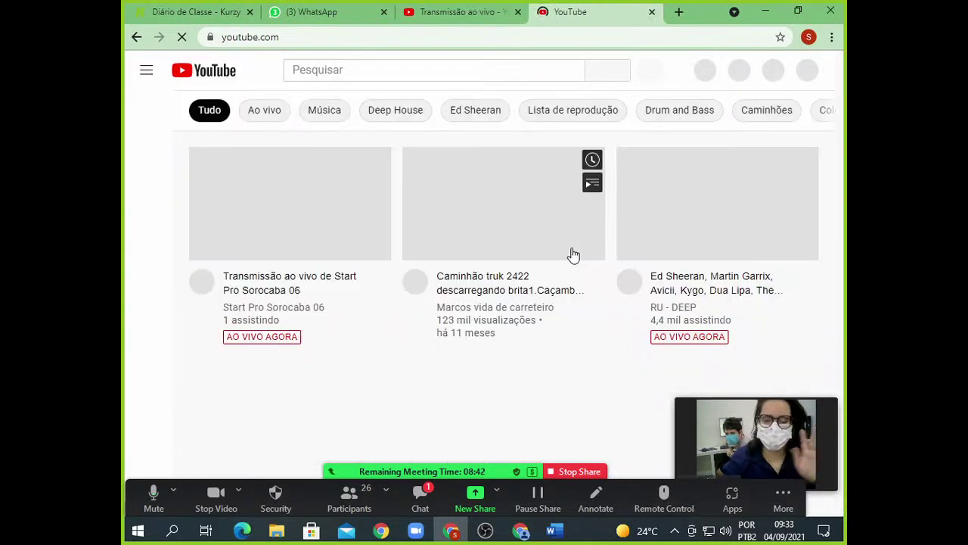
{"action": "scroll", "coordinate": [522, 381], "scroll_direction": "down", "scroll_amount": 15}
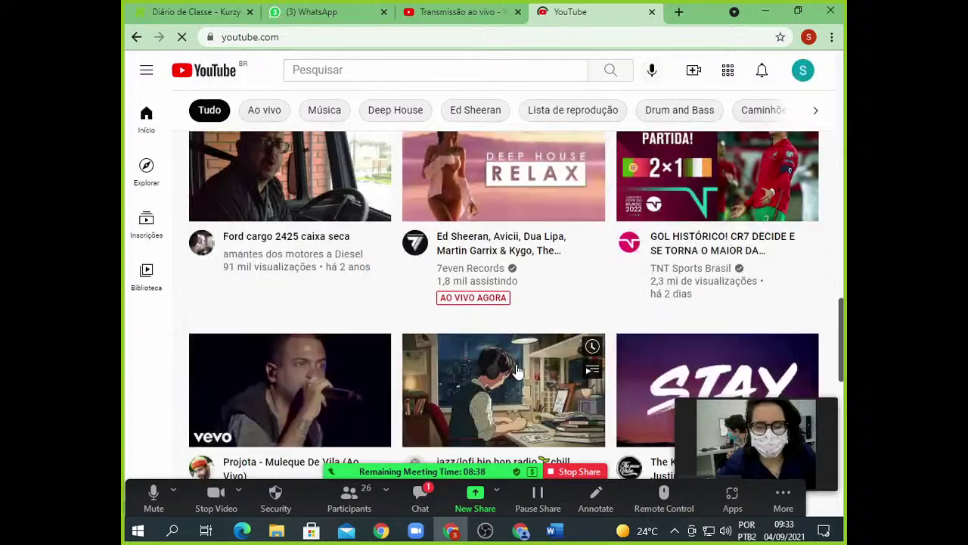
{"action": "scroll", "coordinate": [517, 369], "scroll_direction": "down", "scroll_amount": 3}
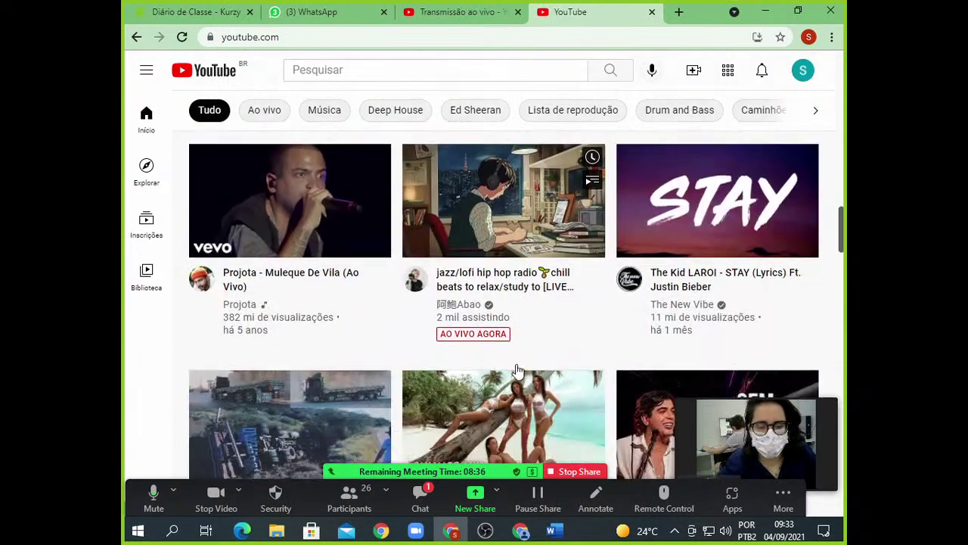
{"action": "right_click", "coordinate": [433, 190]}
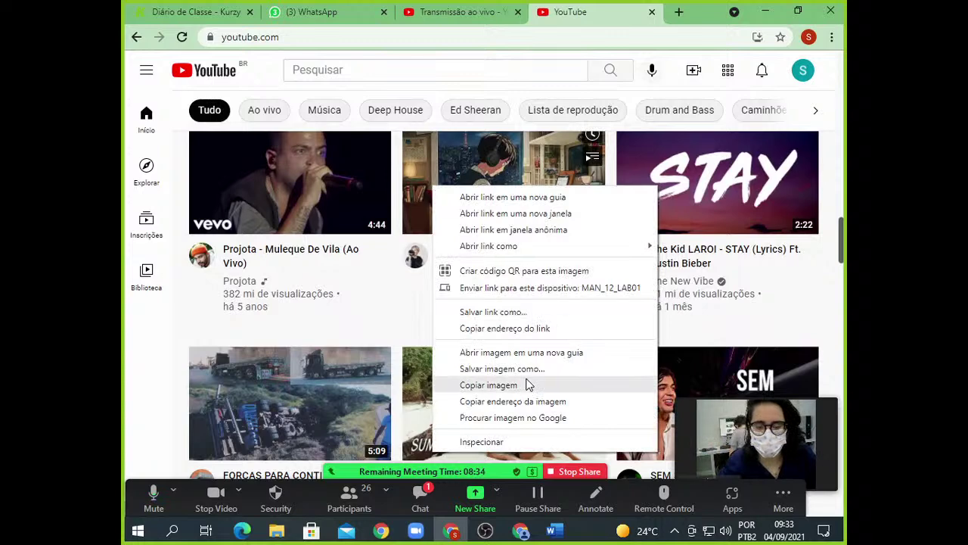
{"action": "left_click", "coordinate": [517, 328]}
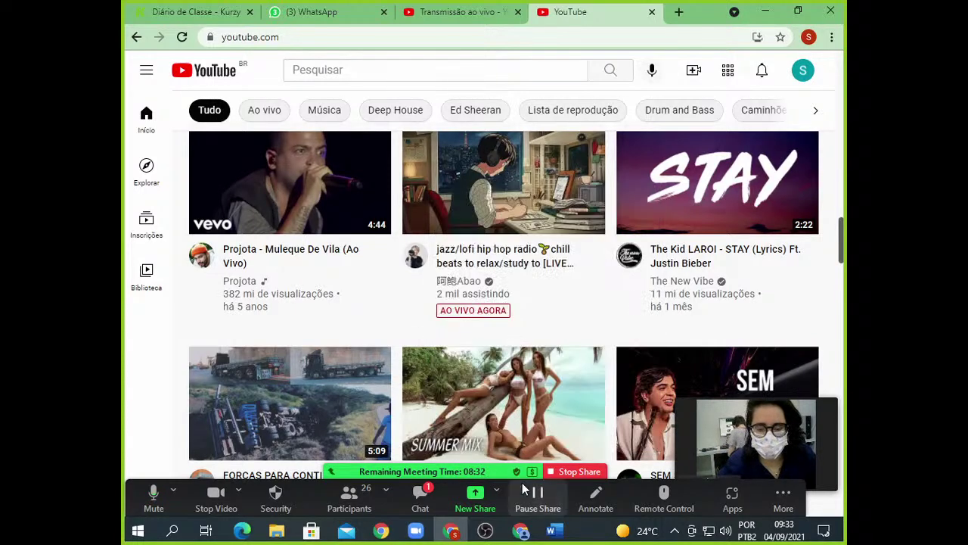
Switch back to Word, paste the copied YouTube link as the video's URL and insert the video.
{"action": "left_click", "coordinate": [551, 531]}
{"action": "right_click", "coordinate": [392, 255]}
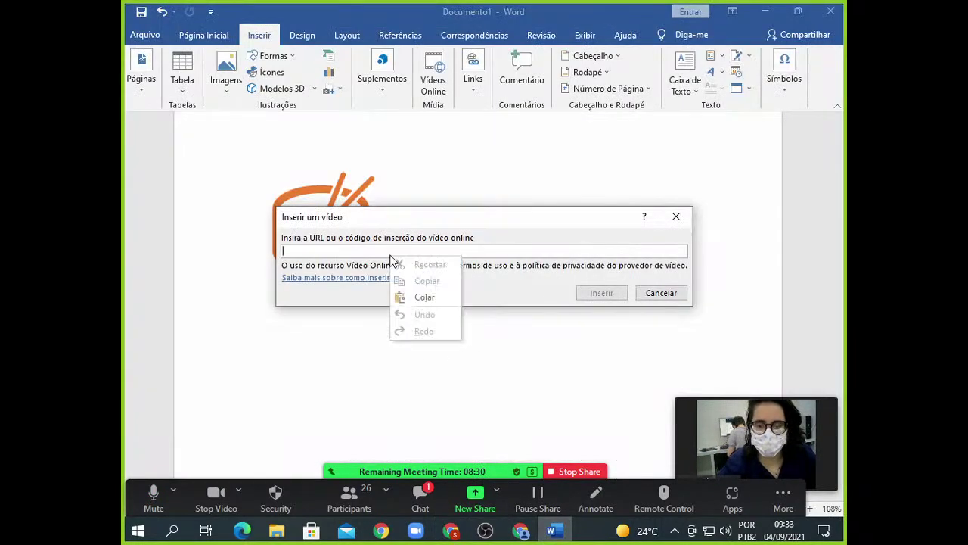
{"action": "left_click", "coordinate": [418, 296]}
{"action": "left_click", "coordinate": [602, 293]}
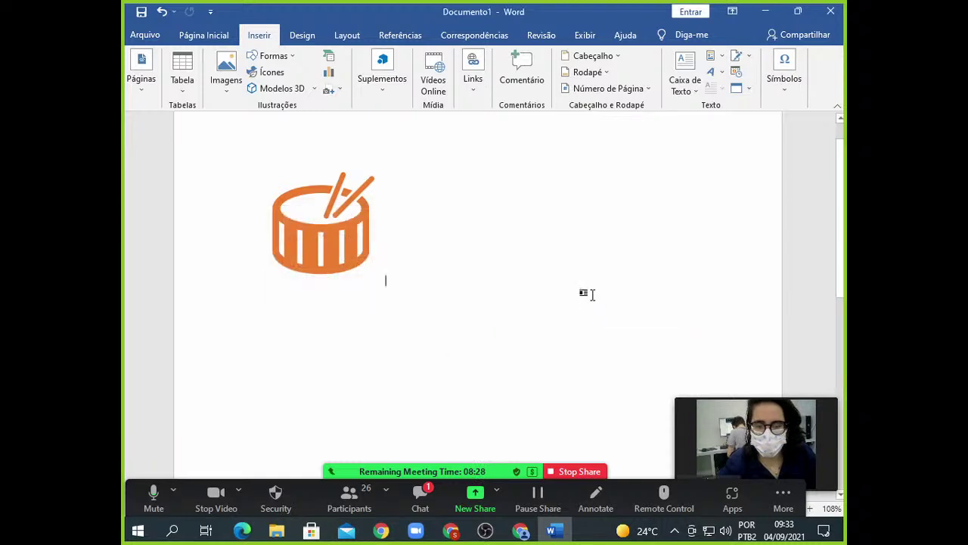
Play the inserted online video inside the document and close its player.
{"action": "scroll", "coordinate": [299, 304], "scroll_direction": "down", "scroll_amount": 3}
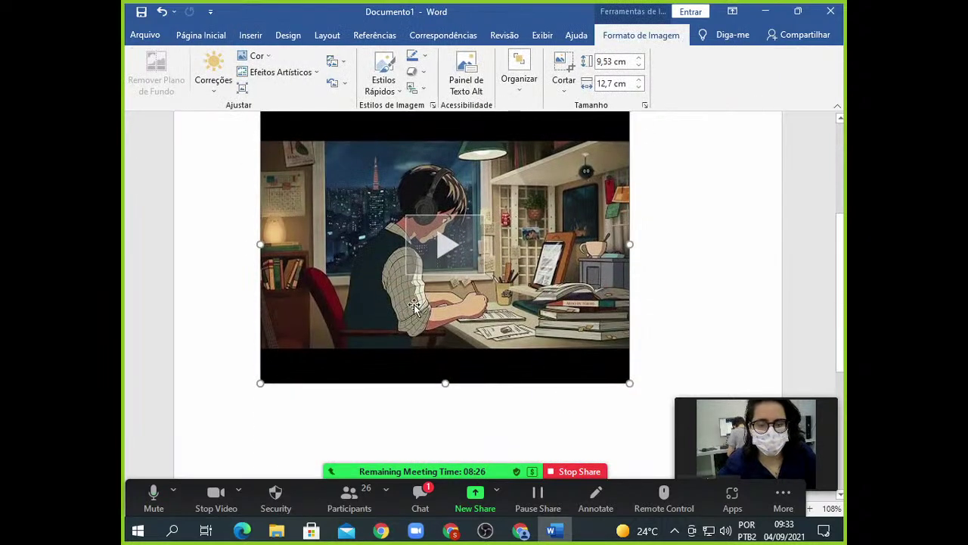
{"action": "left_click", "coordinate": [445, 242]}
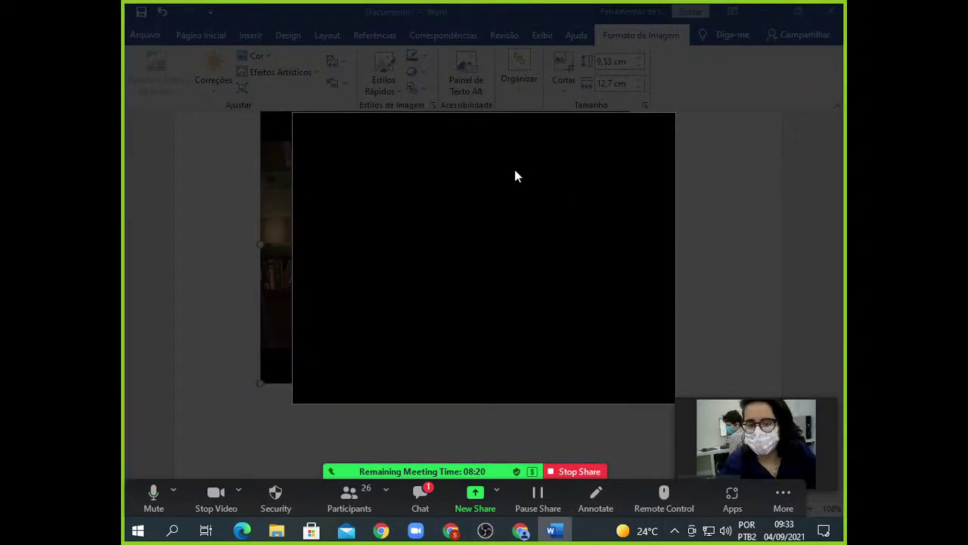
{"action": "left_click", "coordinate": [257, 206]}
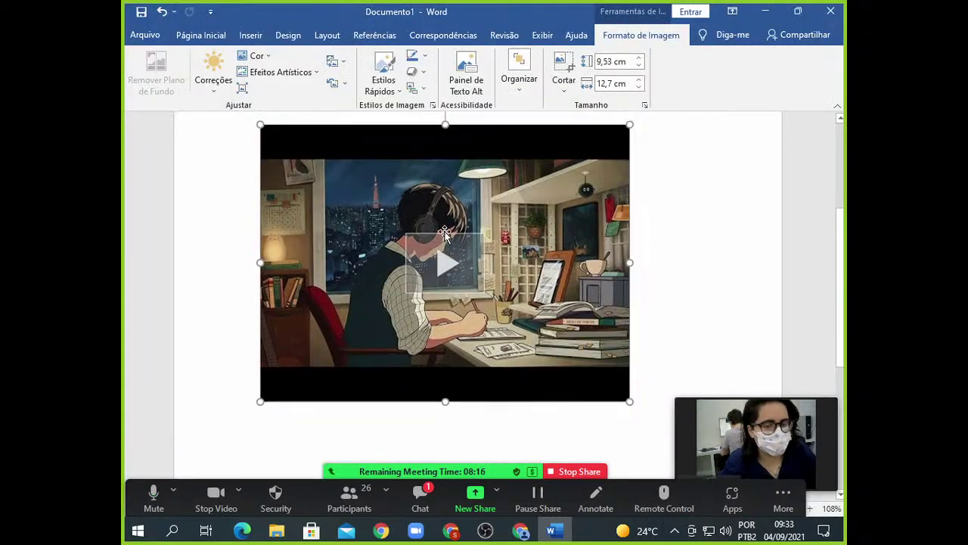
Delete the online video below the drum icon from the document.
{"action": "scroll", "coordinate": [445, 234], "scroll_direction": "up", "scroll_amount": 2}
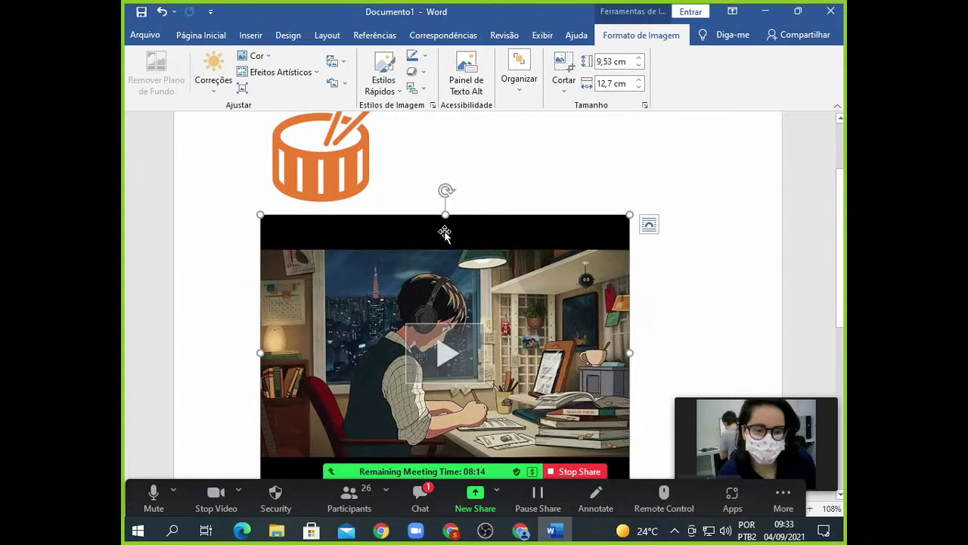
{"action": "key", "text": "Delete"}
{"action": "scroll", "coordinate": [445, 232], "scroll_direction": "up", "scroll_amount": 2}
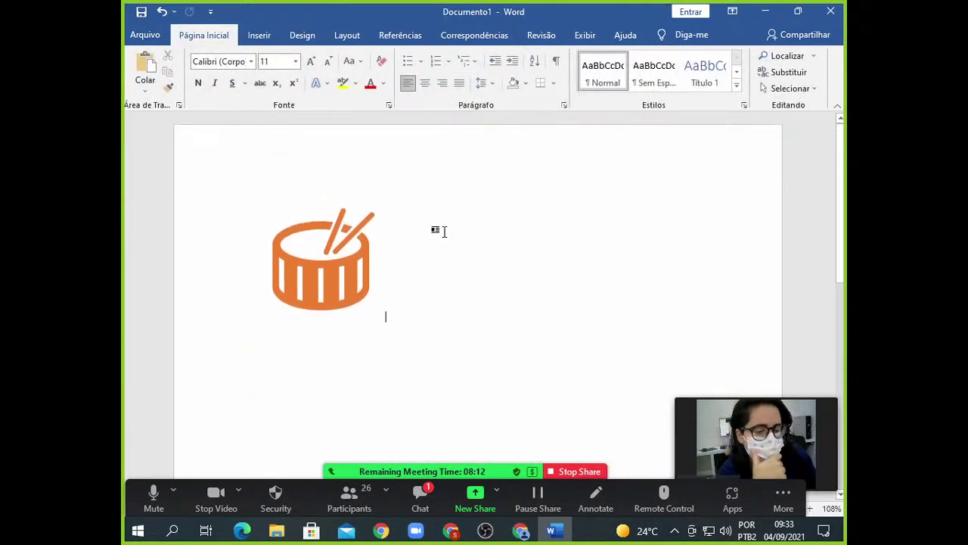
Read the latest message in the Zoom meeting chat and minimize the chat window.
{"action": "left_click", "coordinate": [412, 503]}
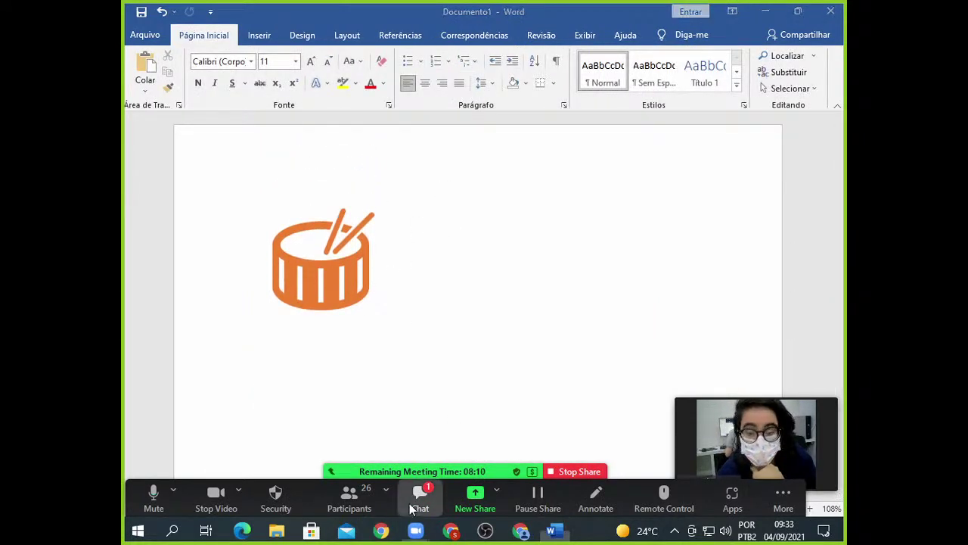
{"action": "left_click_drag", "start_coordinate": [210, 220], "coordinate": [362, 229]}
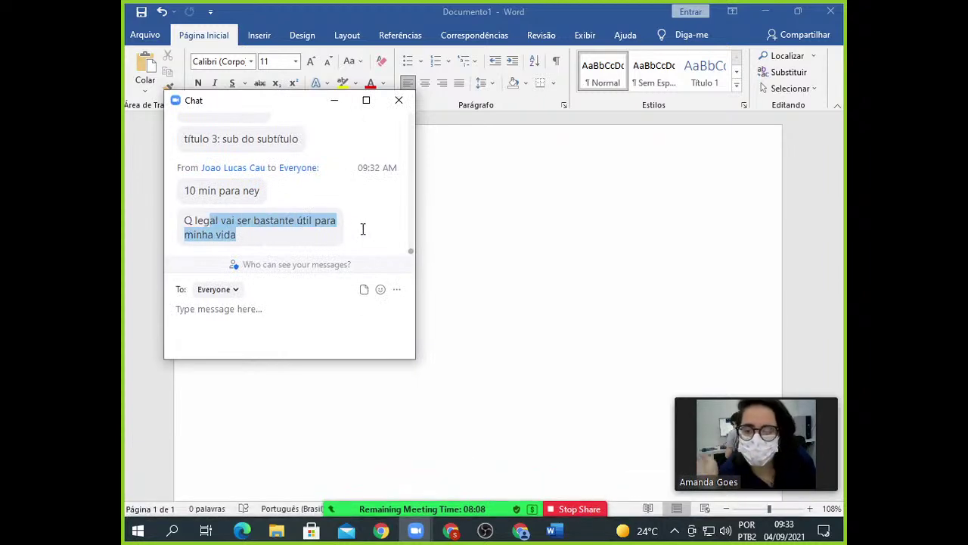
{"action": "left_click", "coordinate": [334, 100]}
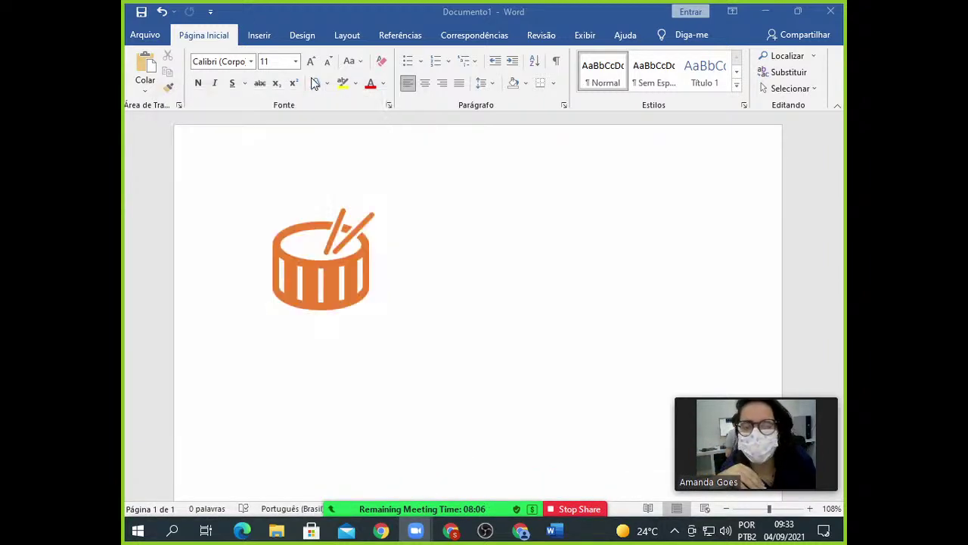
Delete the orange drum icon from the document.
{"action": "left_click", "coordinate": [258, 35]}
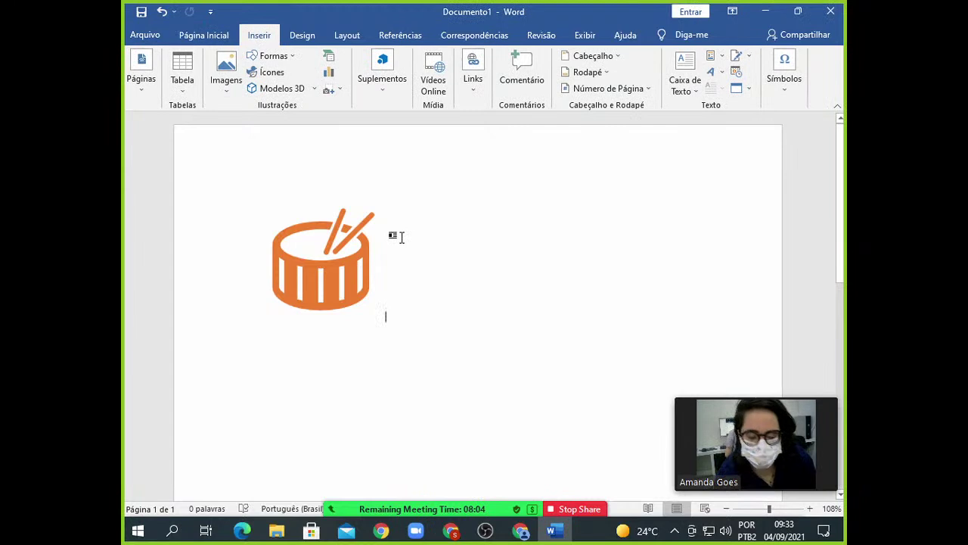
{"action": "key", "text": "shift+Left"}
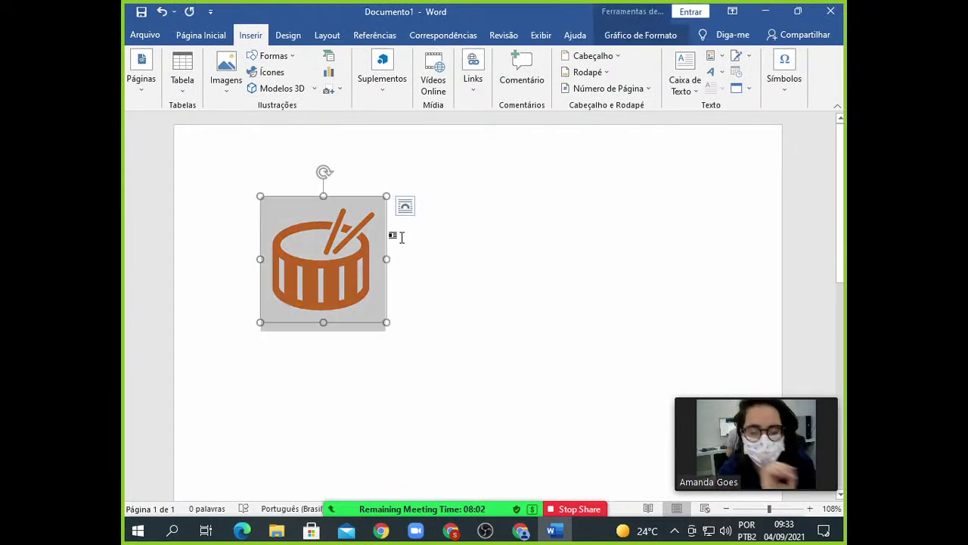
{"action": "key", "text": "Delete"}
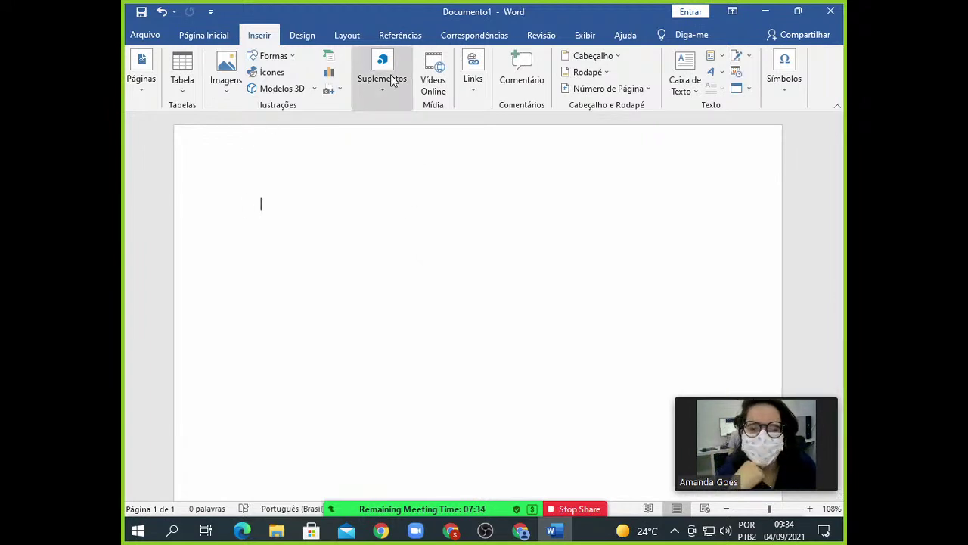
Insert a blank (Em Branco) footer and enter "Outosim - lvgohaldxfughalidsufghdoiuxfgh" as its text.
{"action": "left_click", "coordinate": [587, 72]}
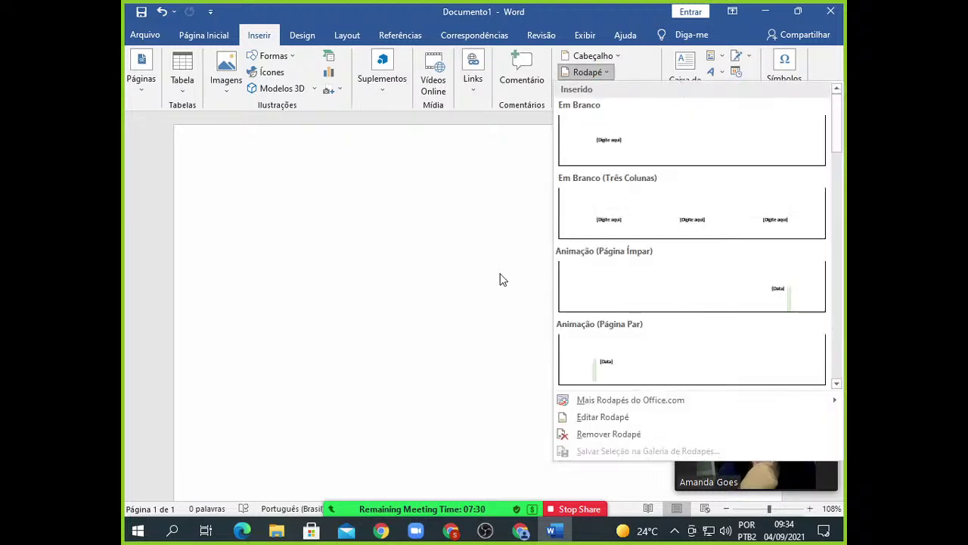
{"action": "left_click", "coordinate": [531, 200]}
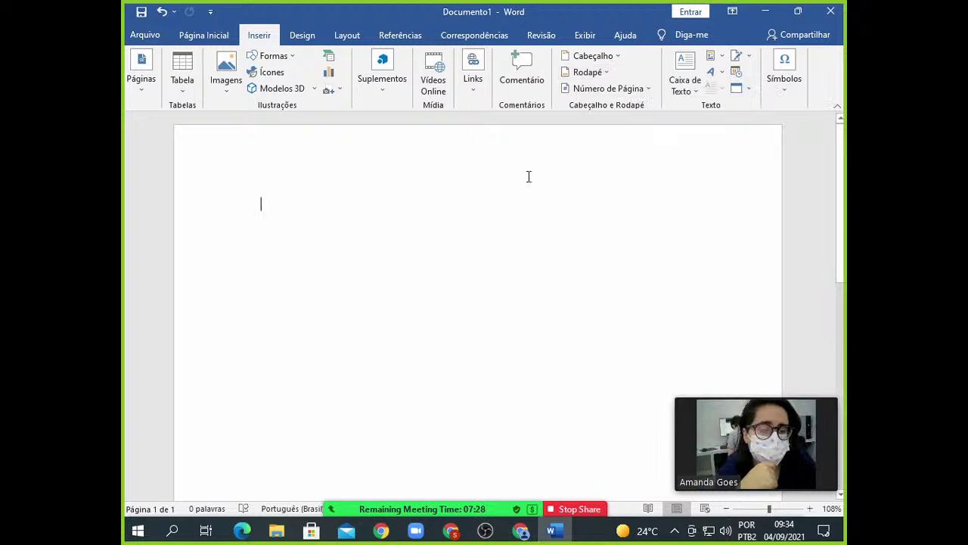
{"action": "left_click", "coordinate": [597, 89]}
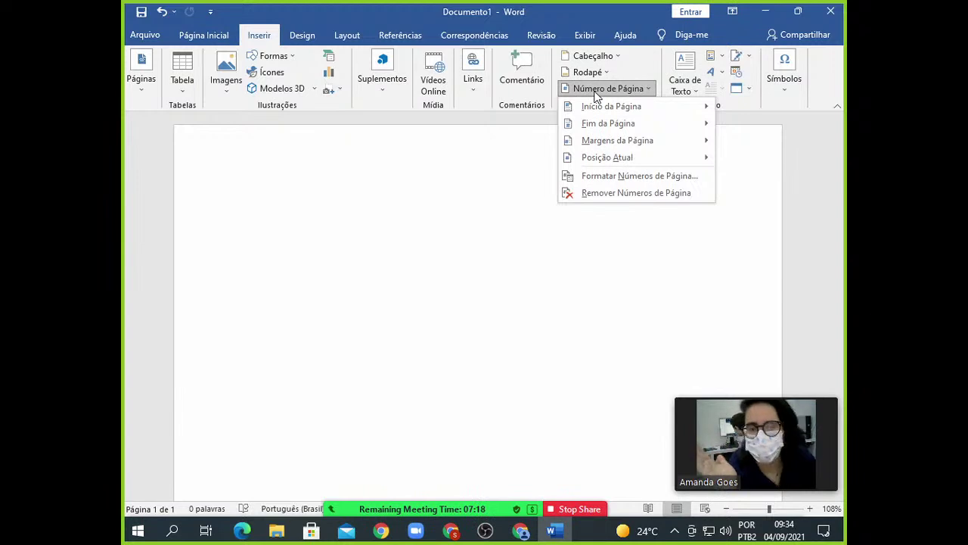
{"action": "left_click", "coordinate": [597, 72]}
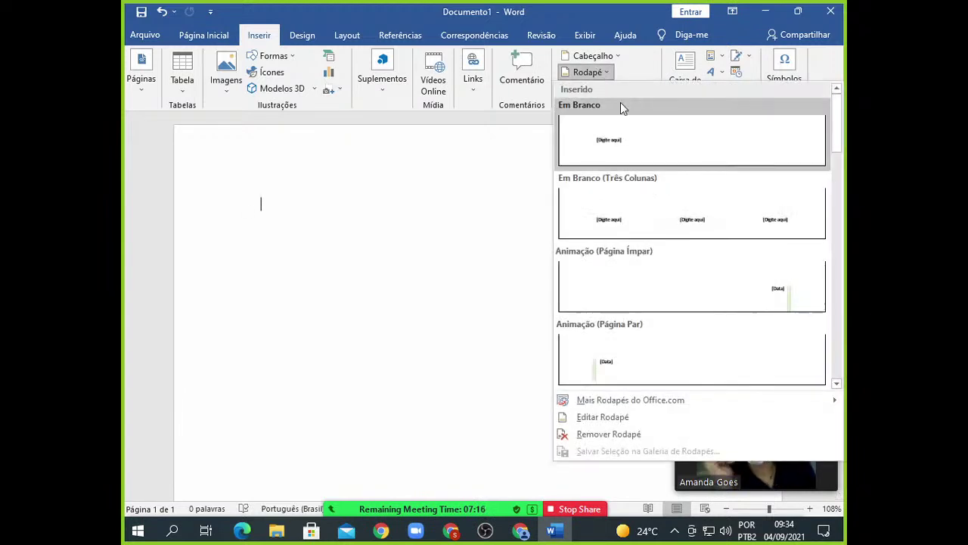
{"action": "key", "text": "Escape"}
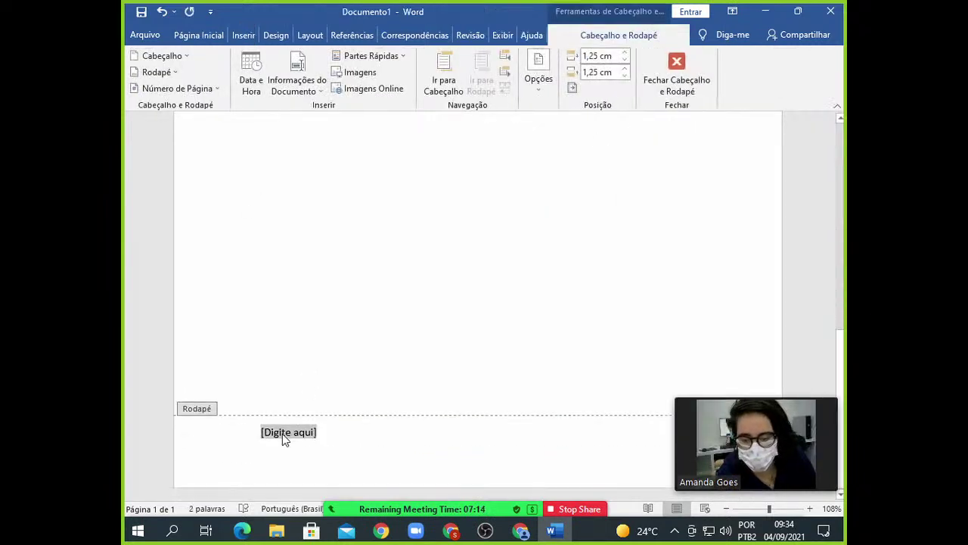
{"action": "type", "text": "outo"}
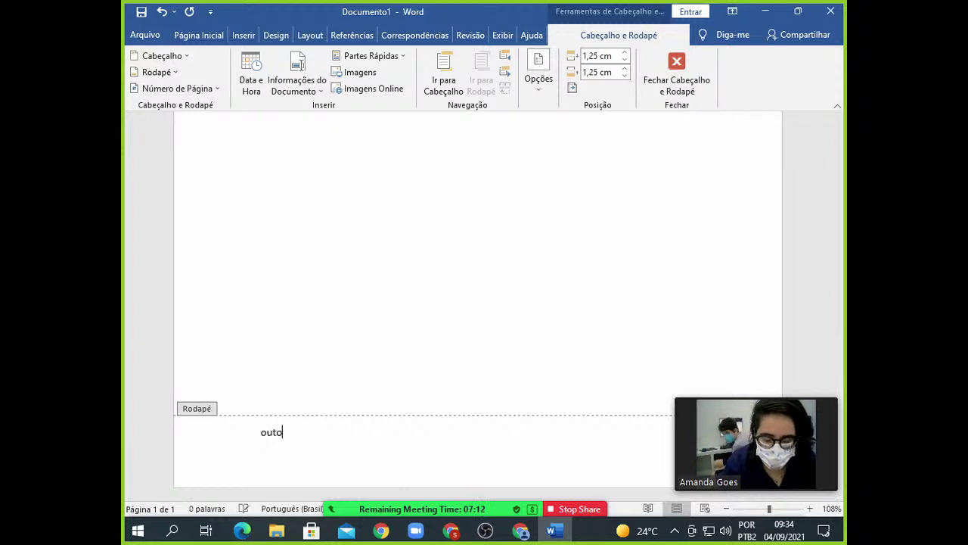
{"action": "type", "text": "sim - "}
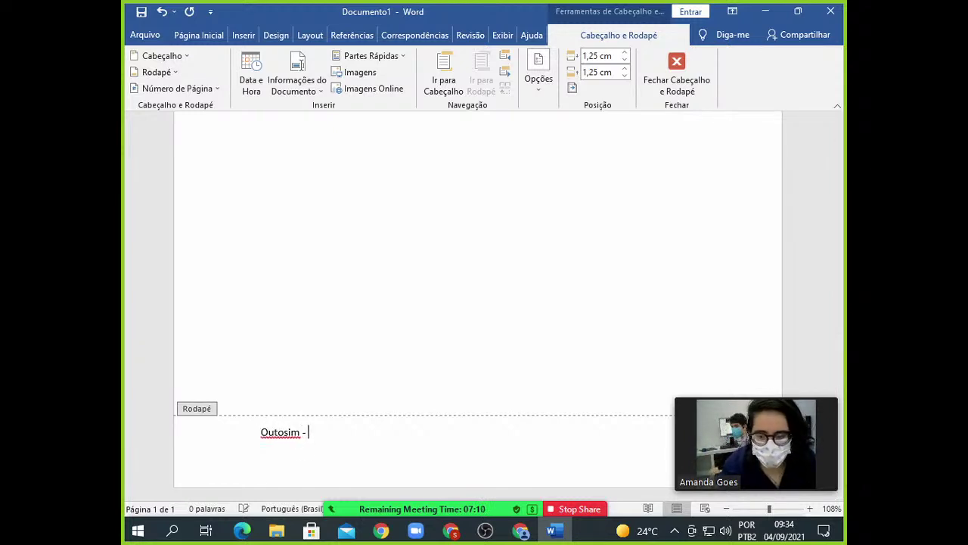
{"action": "type", "text": "Ivgolaldxfughalidsufghdoiuxfgh"}
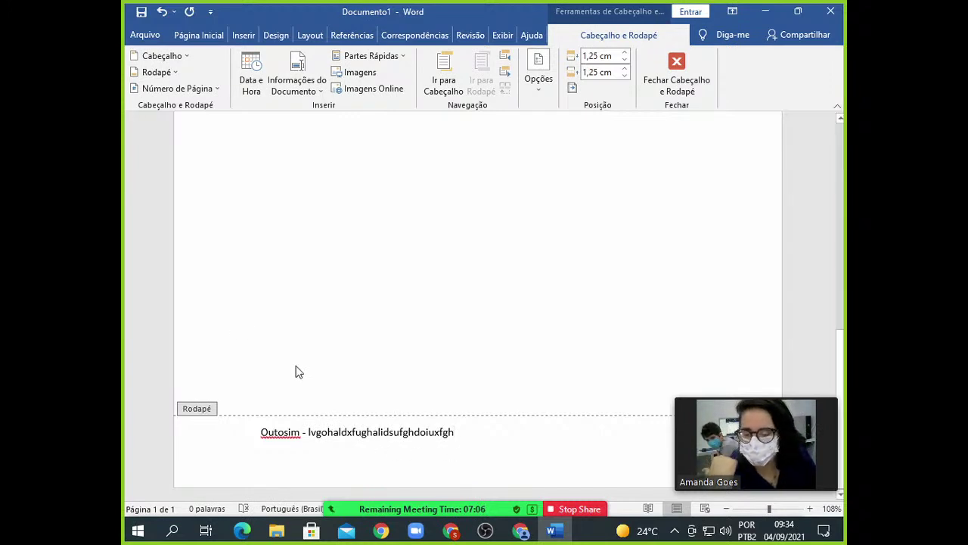
Correct the misspelled first word of the footer to "Outrossim" and return to the document body.
{"action": "double_click", "coordinate": [266, 433]}
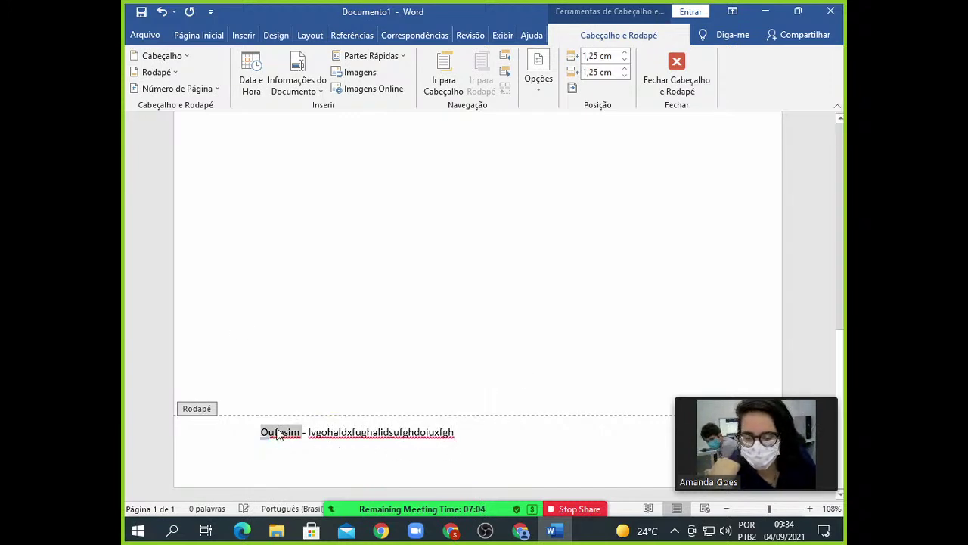
{"action": "right_click", "coordinate": [277, 434]}
{"action": "left_click", "coordinate": [227, 201]}
{"action": "left_click", "coordinate": [569, 467]}
{"action": "double_click", "coordinate": [533, 380]}
{"action": "scroll", "coordinate": [401, 398], "scroll_direction": "down", "scroll_amount": 5}
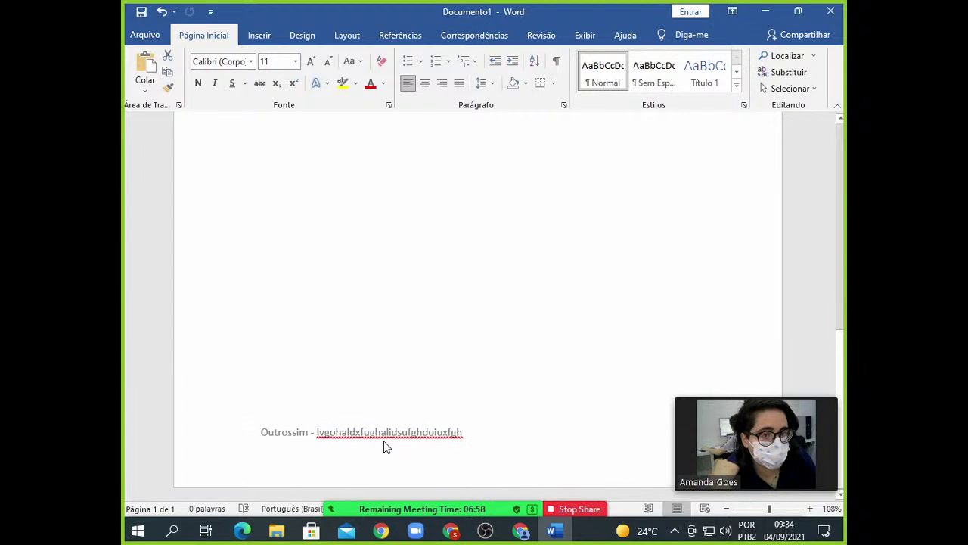
Delete the entire line of text from the footer and return to the document body.
{"action": "double_click", "coordinate": [384, 433]}
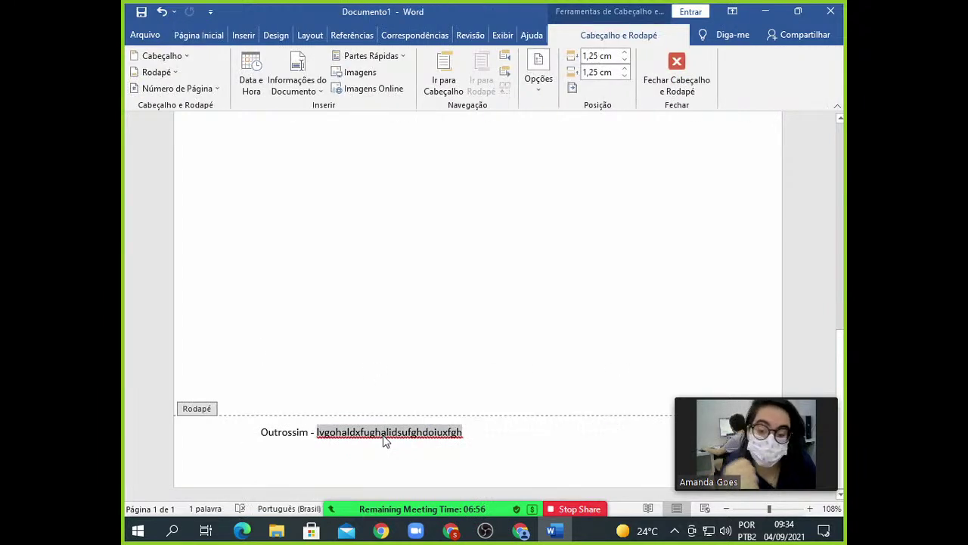
{"action": "triple_click", "coordinate": [383, 437]}
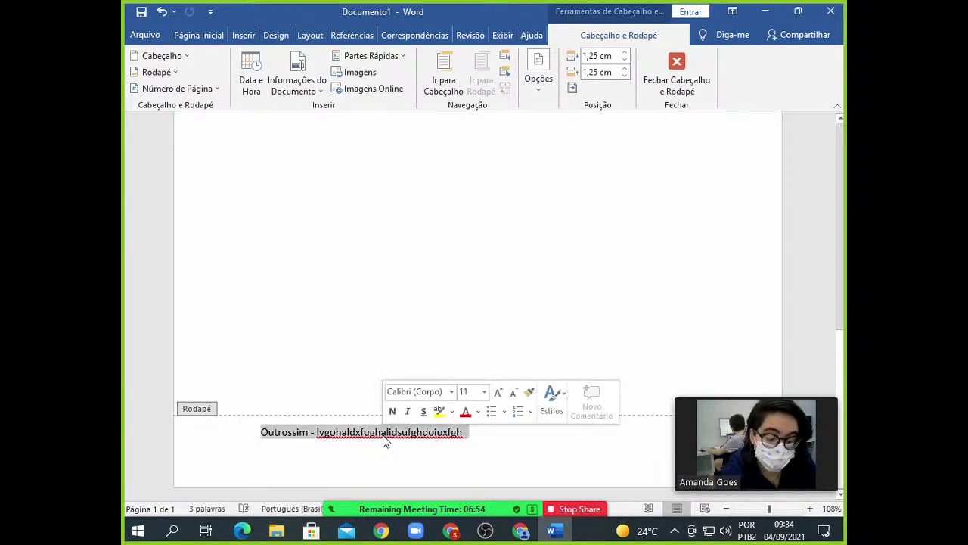
{"action": "key", "text": "BackSpace"}
{"action": "double_click", "coordinate": [377, 388]}
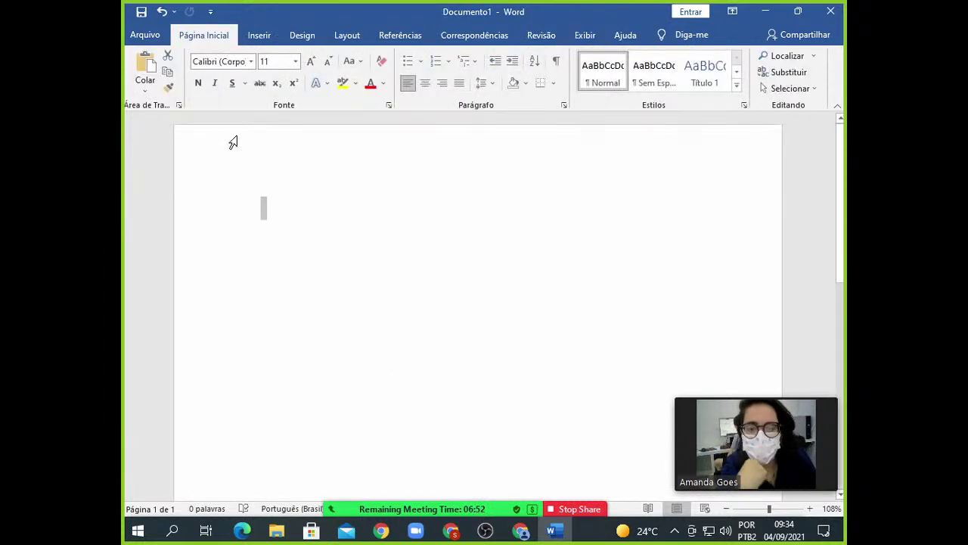
Add a page number at the top of the page in the Número sem Formatação 1 style and leave the header.
{"action": "left_click", "coordinate": [261, 36]}
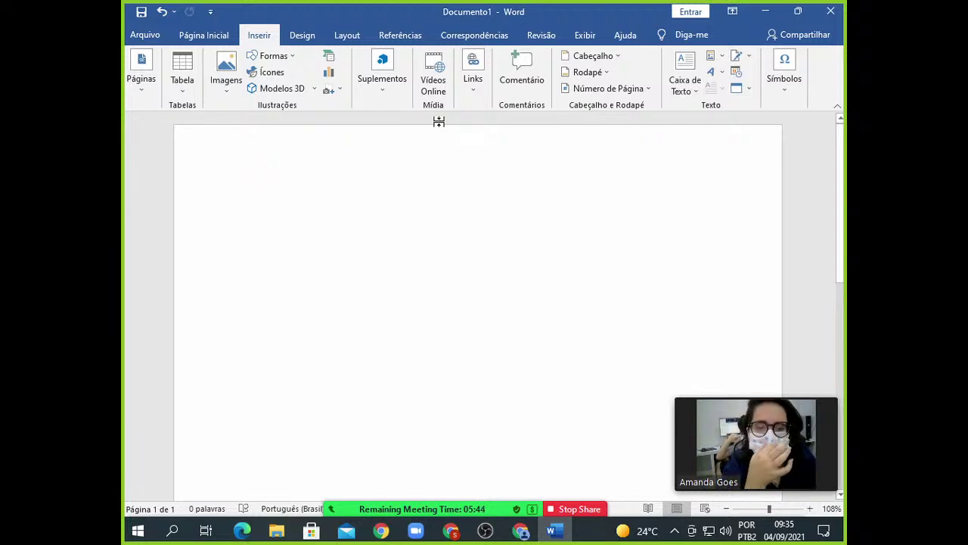
{"action": "left_click", "coordinate": [625, 92]}
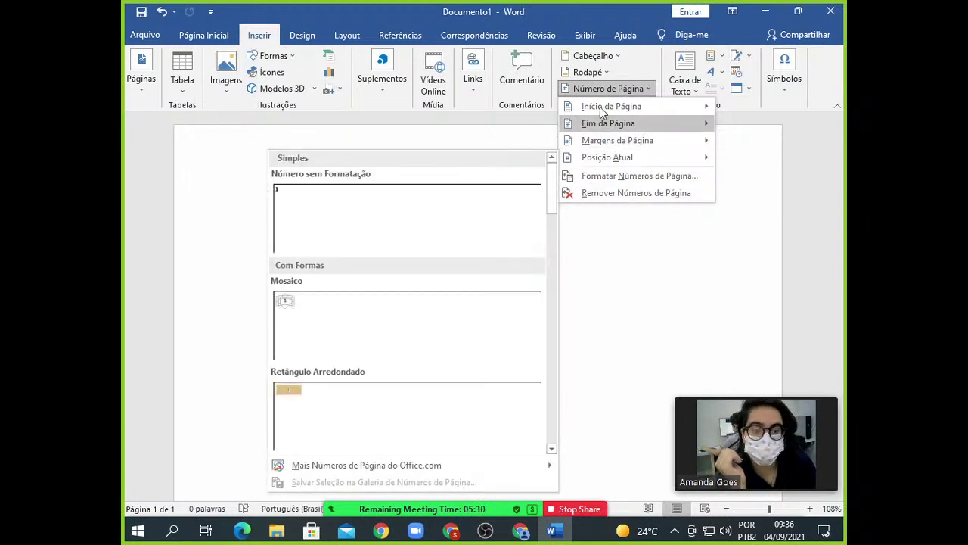
{"action": "mouse_move", "coordinate": [620, 112]}
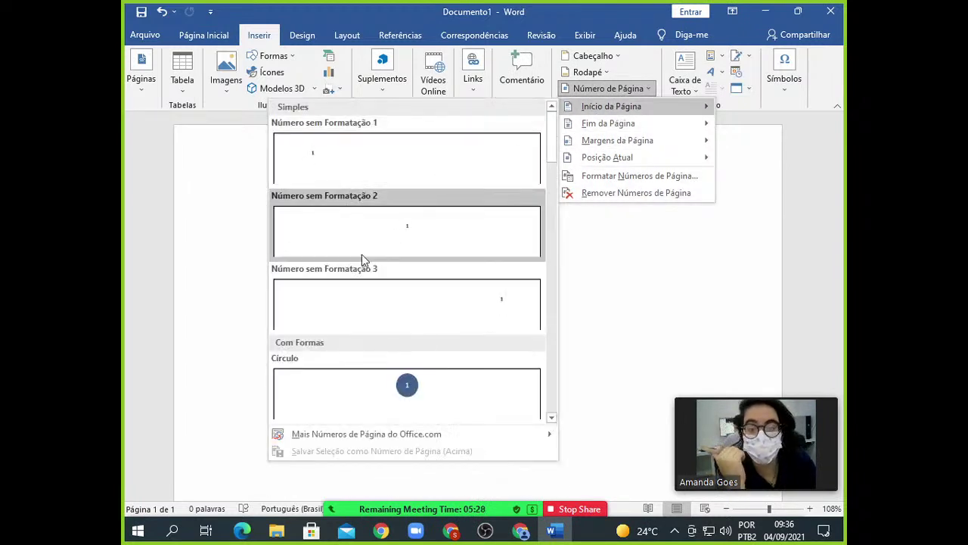
{"action": "scroll", "coordinate": [402, 379], "scroll_direction": "down", "scroll_amount": 10}
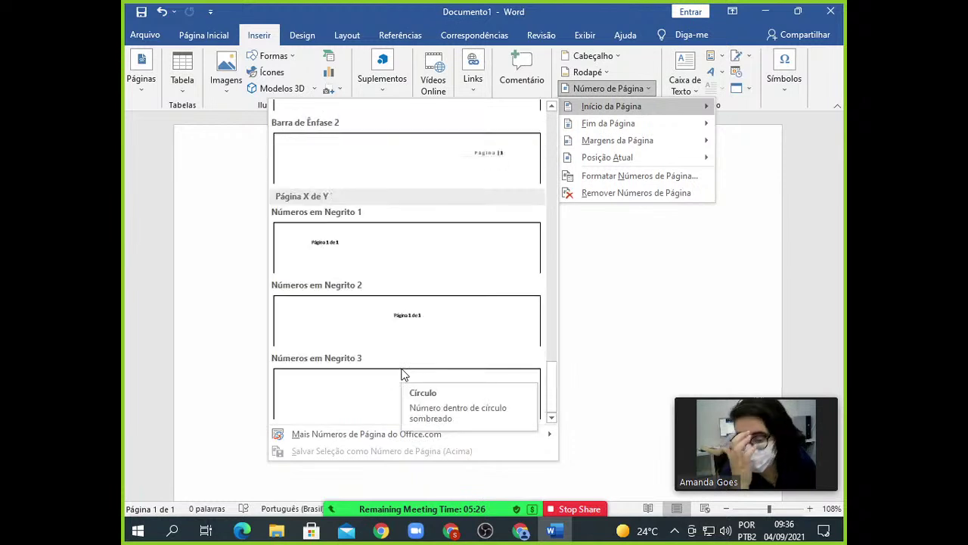
{"action": "scroll", "coordinate": [401, 374], "scroll_direction": "up", "scroll_amount": 10}
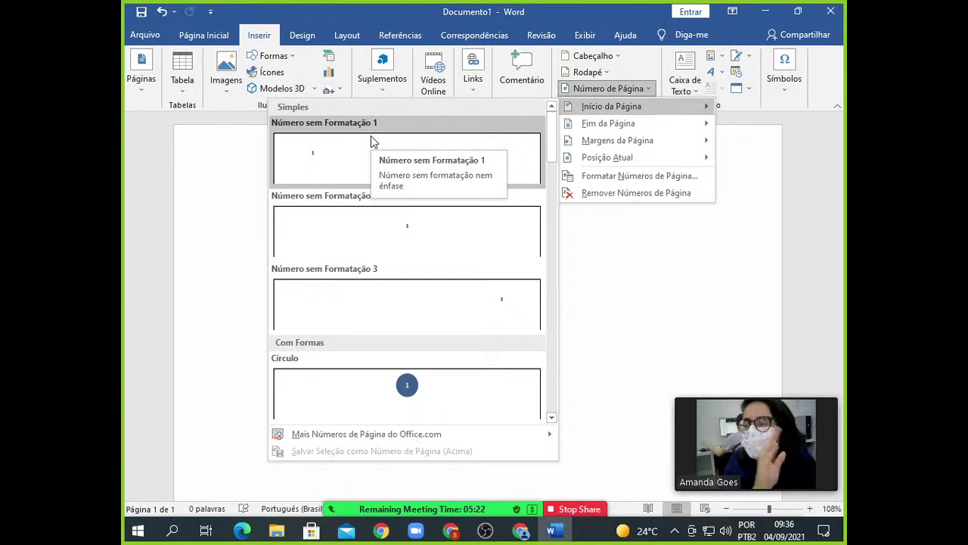
{"action": "scroll", "coordinate": [371, 142], "scroll_direction": "down", "scroll_amount": 8}
{"action": "scroll", "coordinate": [371, 141], "scroll_direction": "up", "scroll_amount": 5}
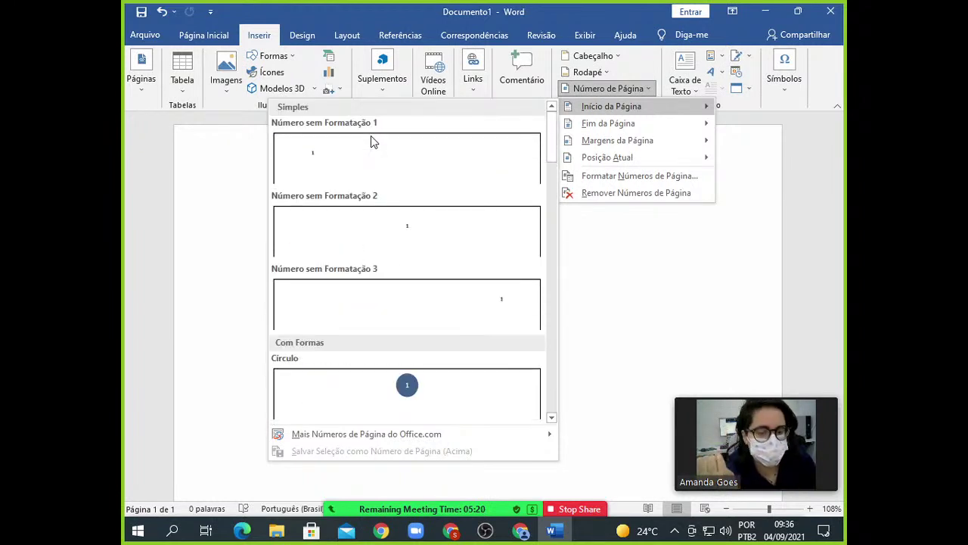
{"action": "left_click", "coordinate": [373, 144]}
{"action": "double_click", "coordinate": [288, 244]}
{"action": "scroll", "coordinate": [286, 227], "scroll_direction": "up", "scroll_amount": 3}
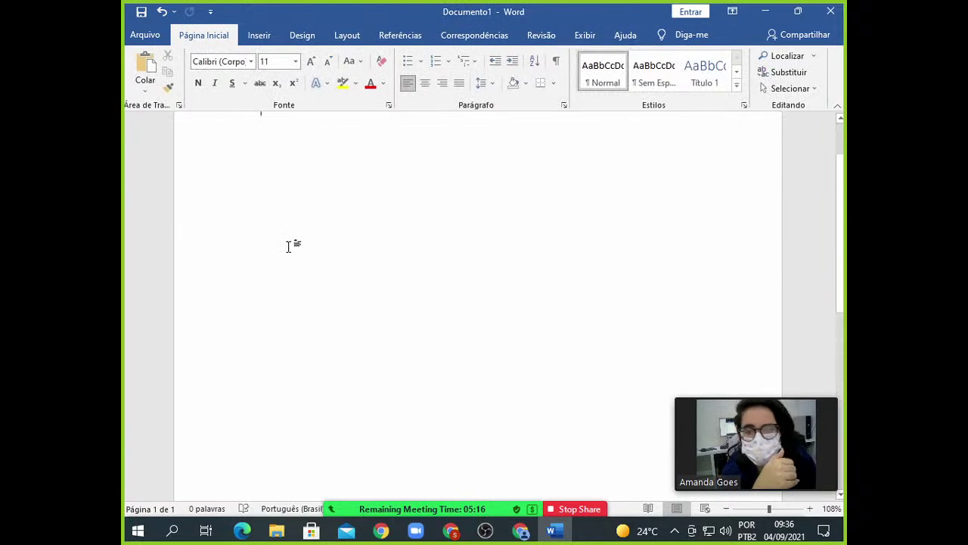
Delete the page number from the header and return to the document body.
{"action": "left_click", "coordinate": [259, 35]}
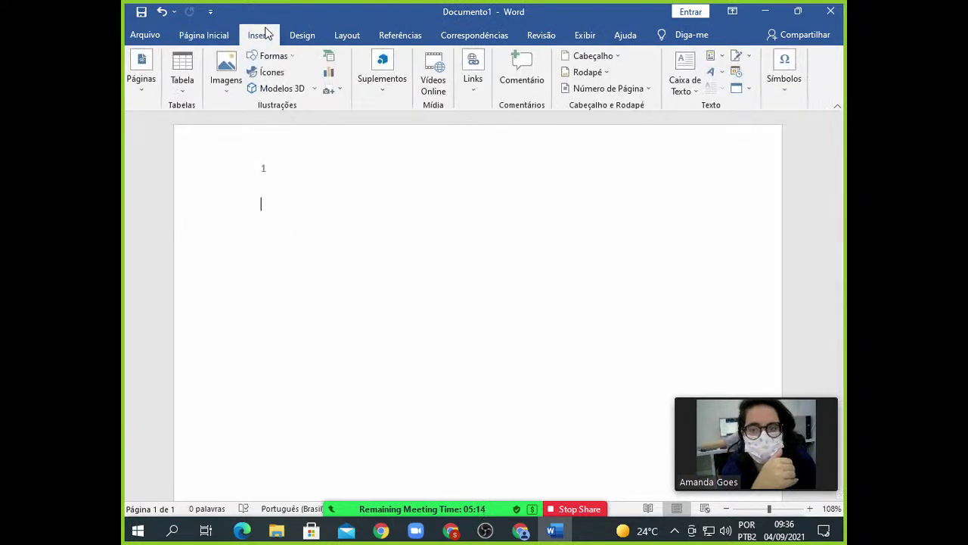
{"action": "double_click", "coordinate": [269, 168]}
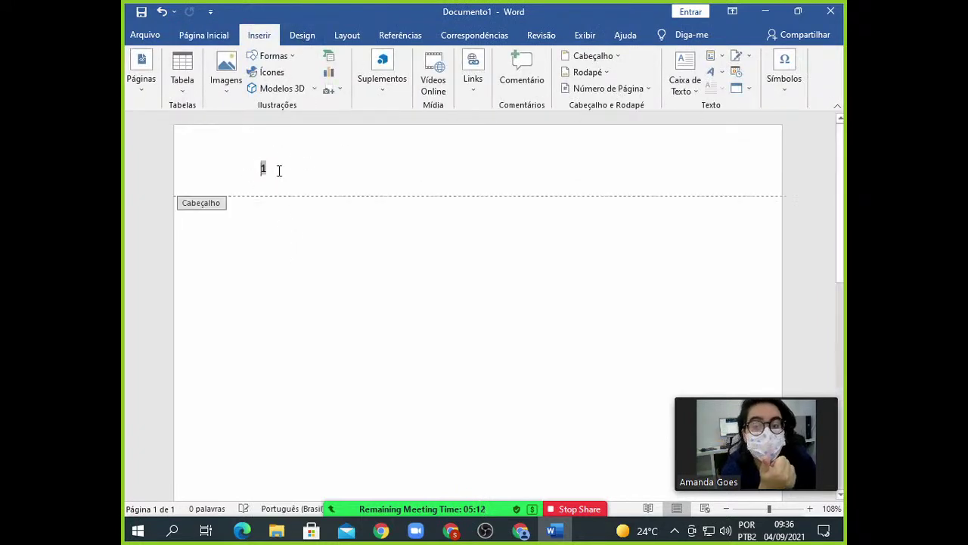
{"action": "key", "text": "Delete"}
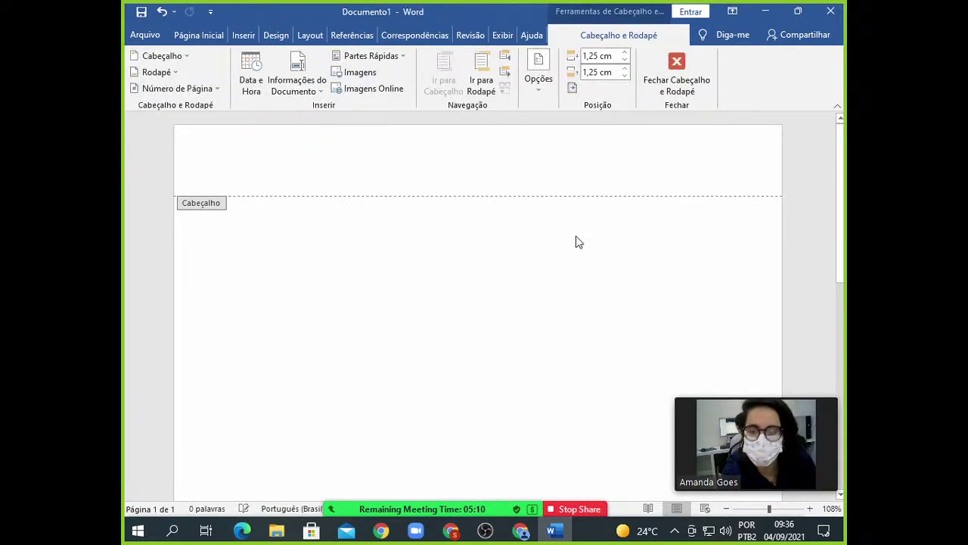
{"action": "double_click", "coordinate": [576, 242]}
{"action": "left_click", "coordinate": [286, 35]}
{"action": "left_click", "coordinate": [267, 38]}
{"action": "left_click", "coordinate": [291, 36]}
{"action": "left_click", "coordinate": [273, 36]}
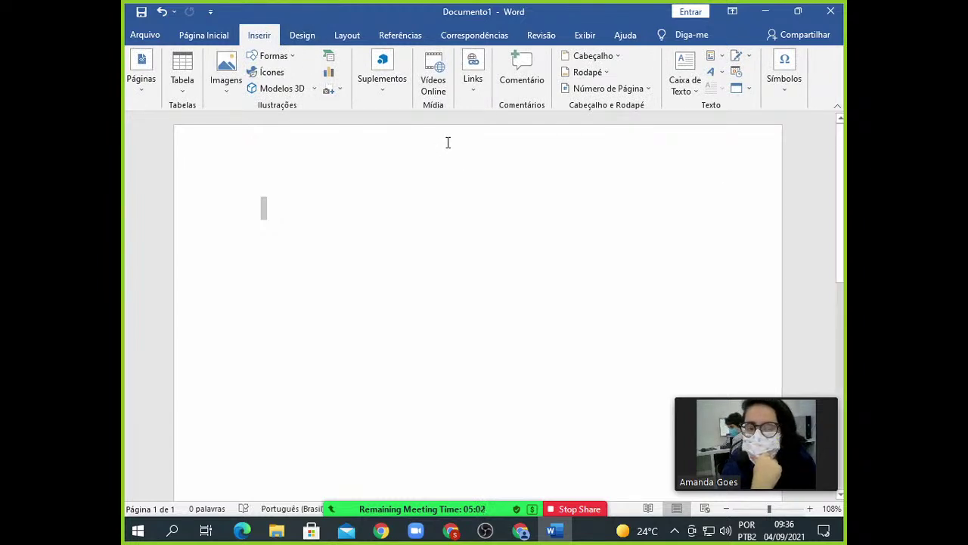
{"action": "left_click", "coordinate": [590, 91]}
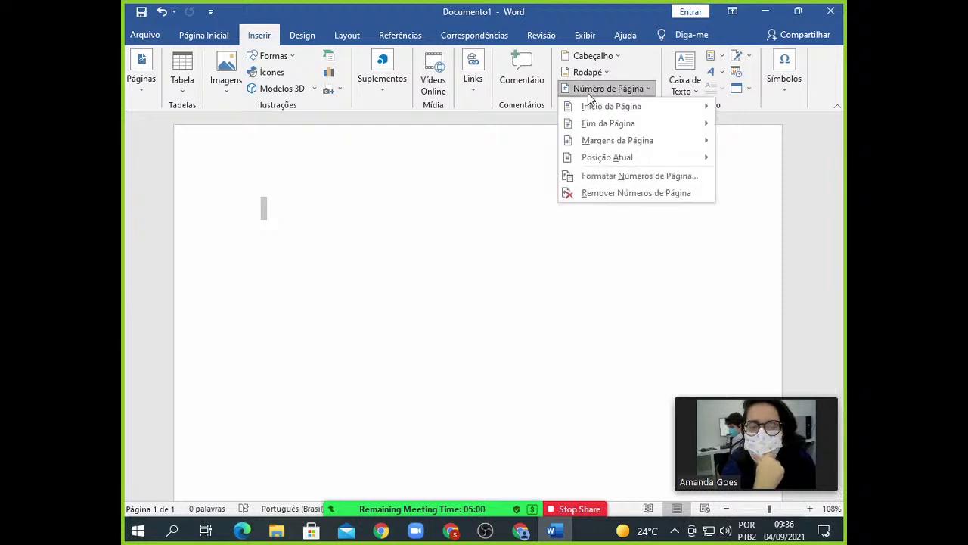
{"action": "left_click", "coordinate": [589, 93]}
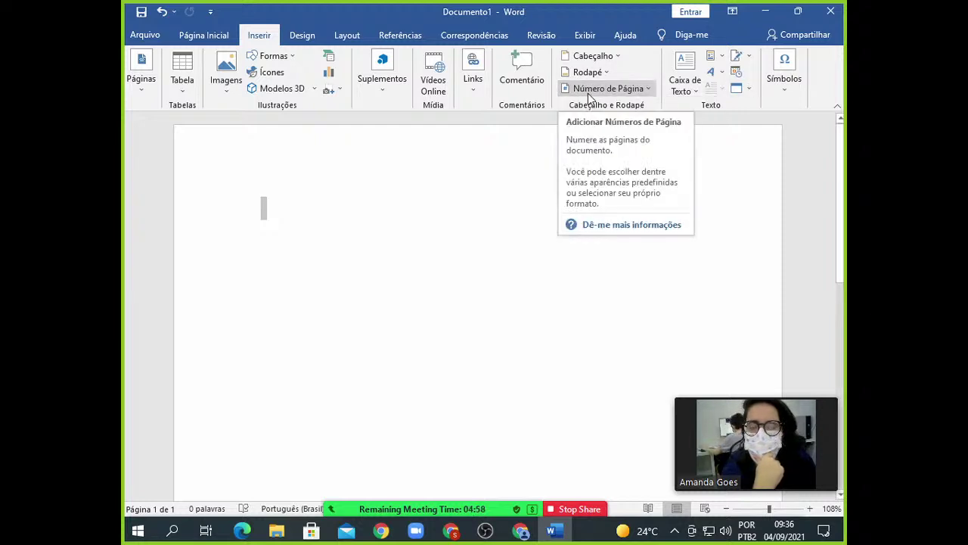
{"action": "left_click", "coordinate": [590, 94]}
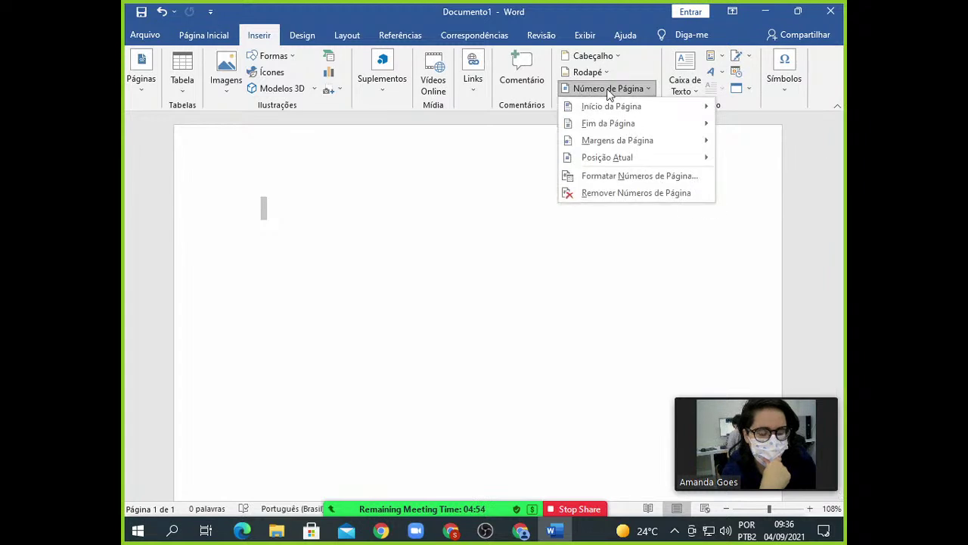
{"action": "left_click", "coordinate": [607, 88]}
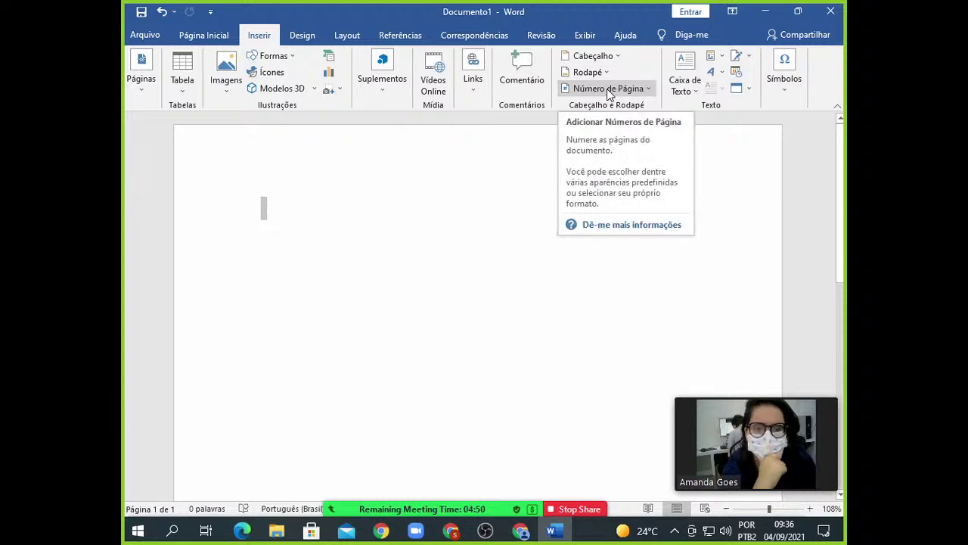
{"action": "left_click", "coordinate": [607, 89]}
{"action": "left_click", "coordinate": [606, 88]}
{"action": "left_click", "coordinate": [606, 89]}
{"action": "left_click", "coordinate": [606, 88]}
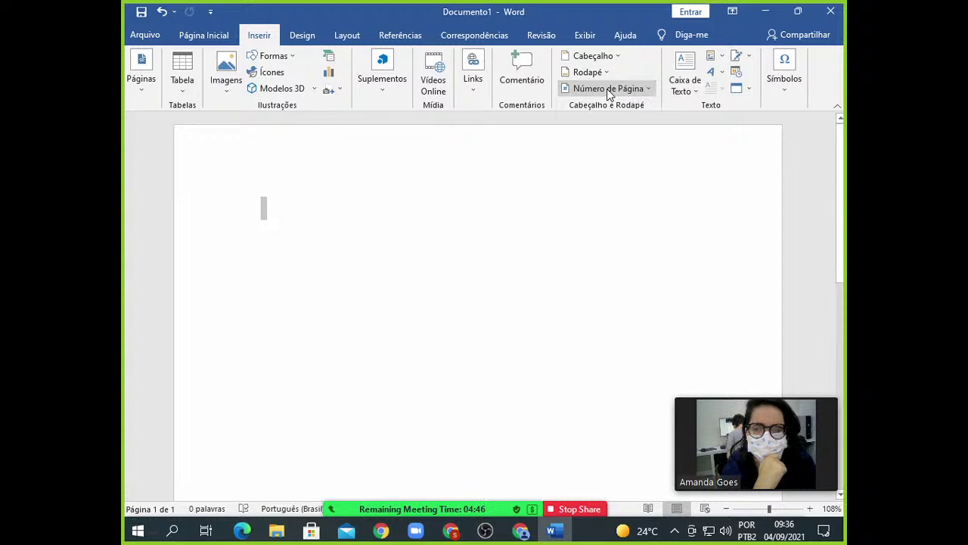
{"action": "left_click", "coordinate": [607, 88]}
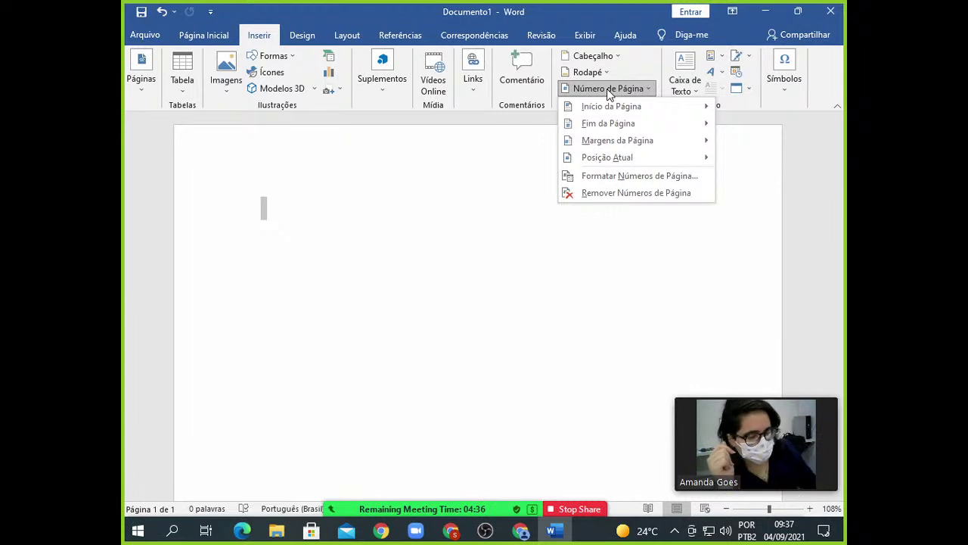
{"action": "left_click", "coordinate": [342, 251]}
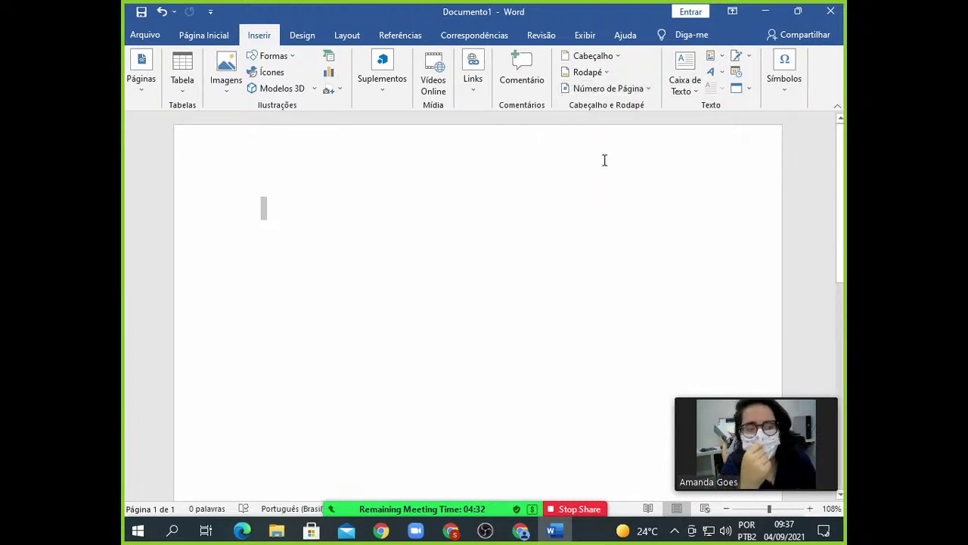
Insert the preset text box with the black sidebar, "Barra Lateral de Anim…", into the blank page.
{"action": "left_click", "coordinate": [684, 87]}
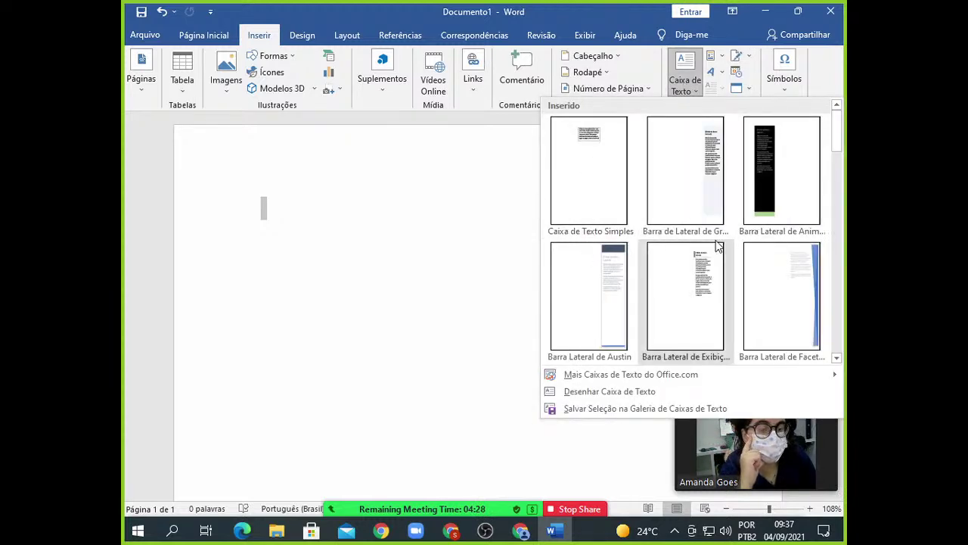
{"action": "scroll", "coordinate": [726, 238], "scroll_direction": "down", "scroll_amount": 10}
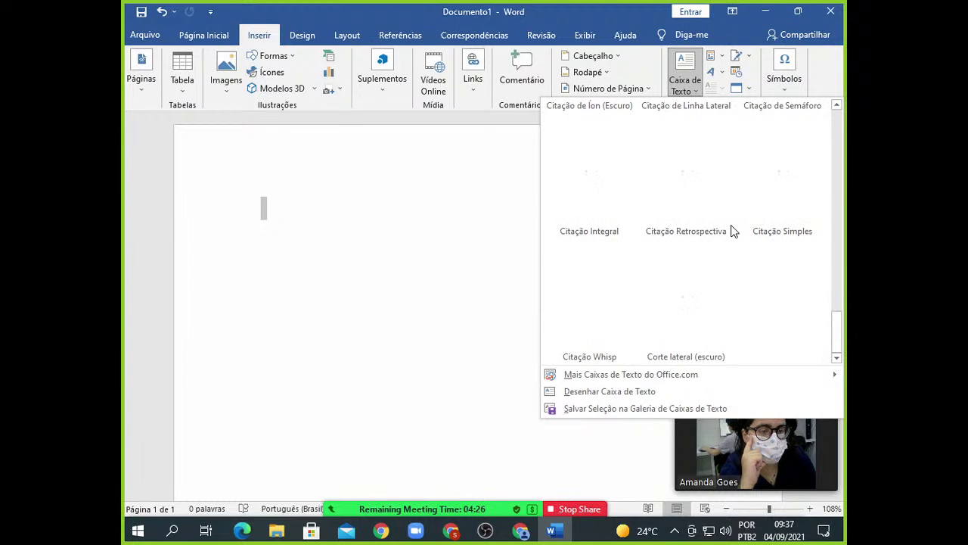
{"action": "scroll", "coordinate": [731, 231], "scroll_direction": "up", "scroll_amount": 10}
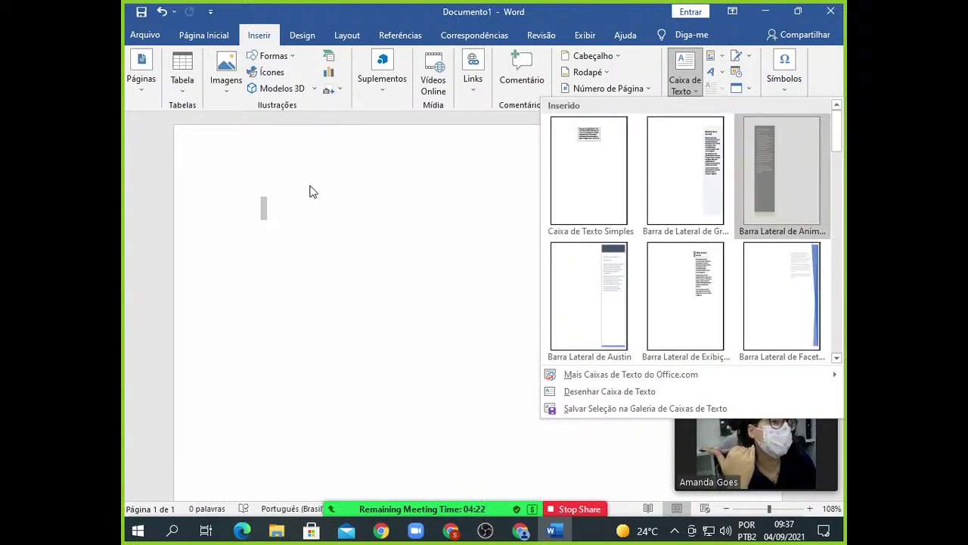
{"action": "left_click", "coordinate": [781, 174]}
{"action": "scroll", "coordinate": [558, 372], "scroll_direction": "down", "scroll_amount": 5}
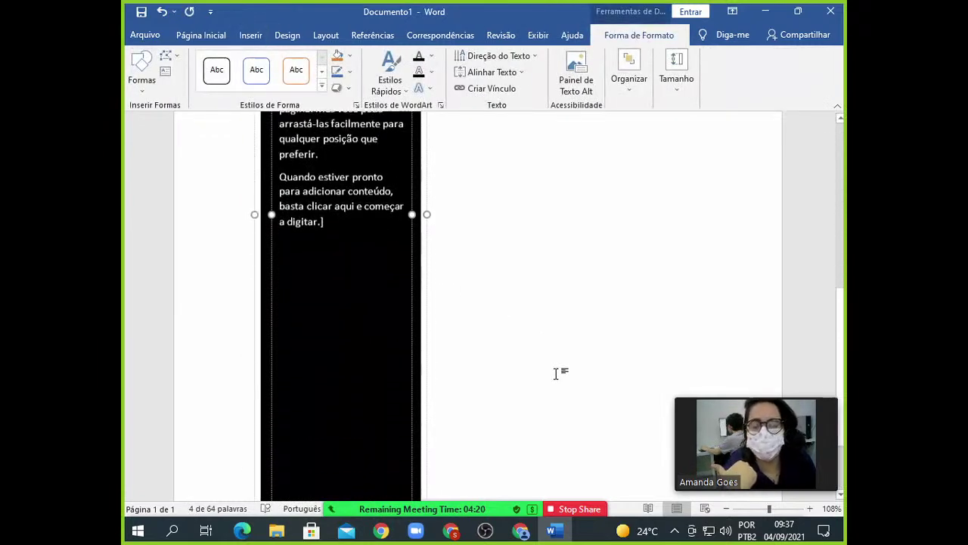
{"action": "scroll", "coordinate": [558, 372], "scroll_direction": "up", "scroll_amount": 5}
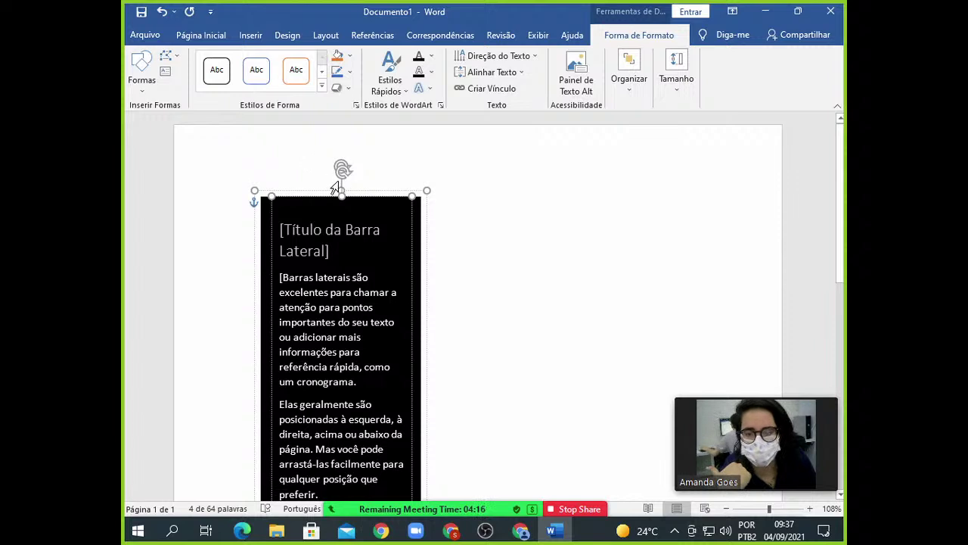
{"action": "left_click", "coordinate": [521, 220]}
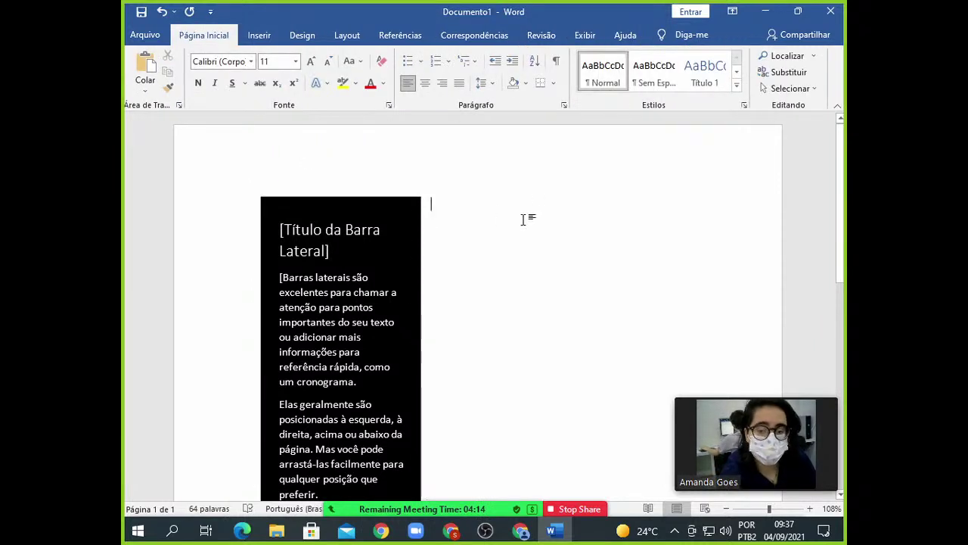
Delete the black sidebar text box from the page.
{"action": "left_click", "coordinate": [248, 242]}
{"action": "key", "text": "Delete"}
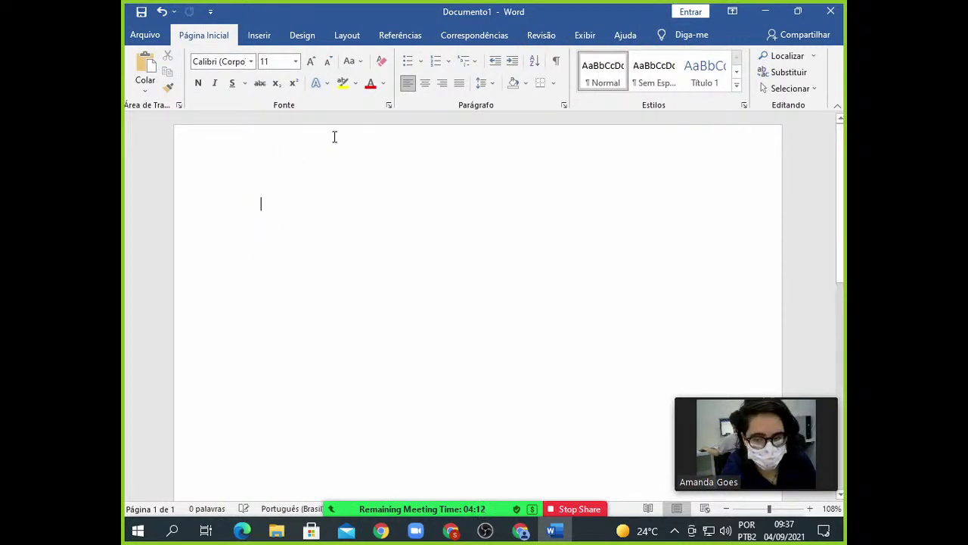
{"action": "left_click", "coordinate": [268, 32]}
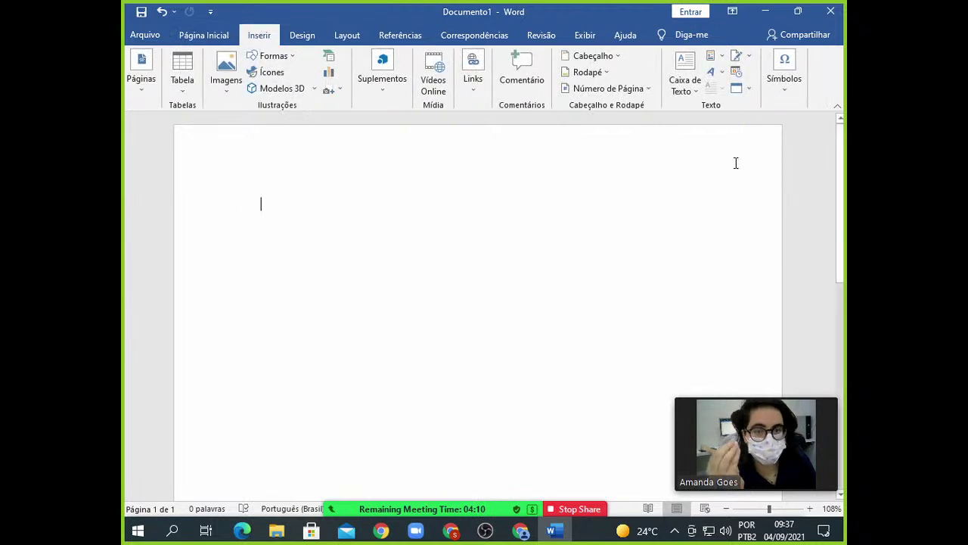
Switch to Chrome, search for "wikipedia dora" and open the Portuguese Wikipedia article on Dora the Explorer.
{"action": "left_click", "coordinate": [305, 36]}
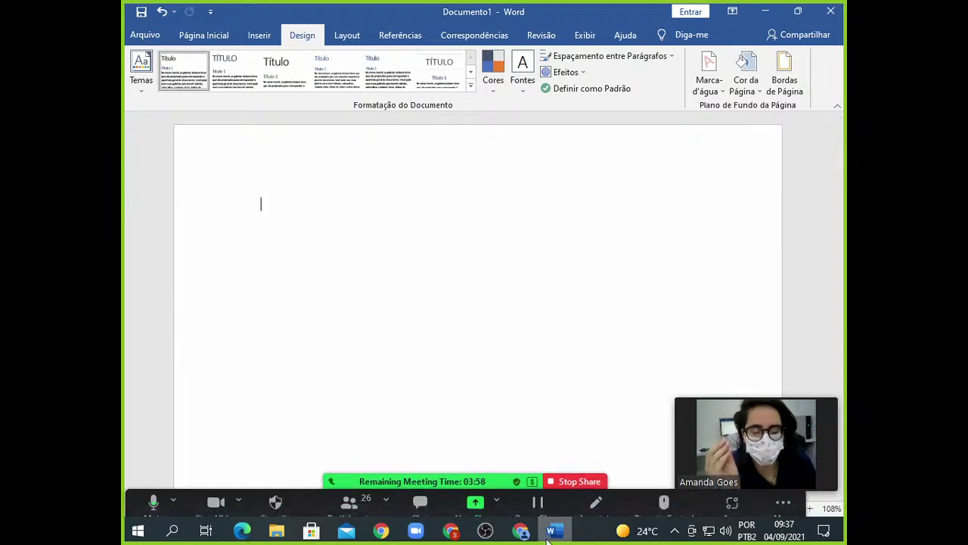
{"action": "left_click", "coordinate": [521, 529]}
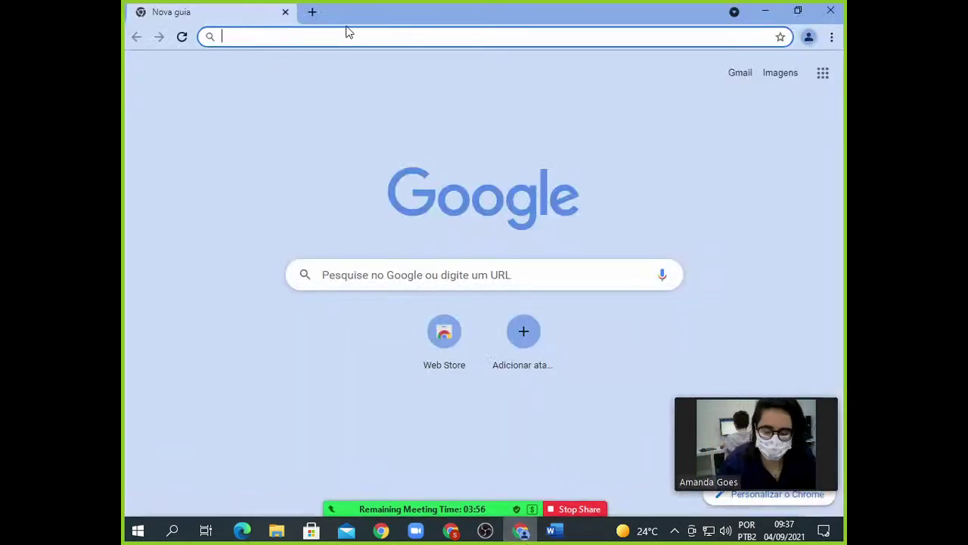
{"action": "type", "text": "wikip"}
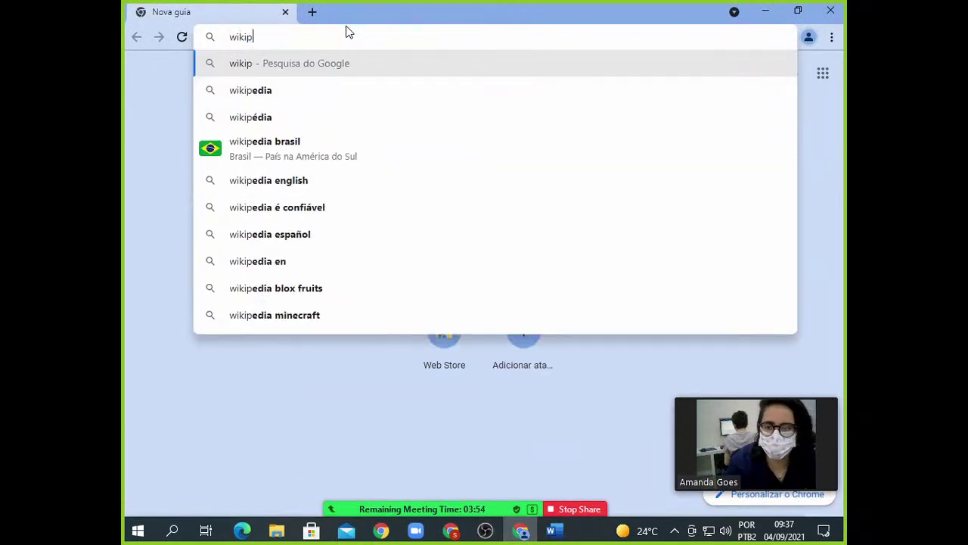
{"action": "type", "text": "edia dora"}
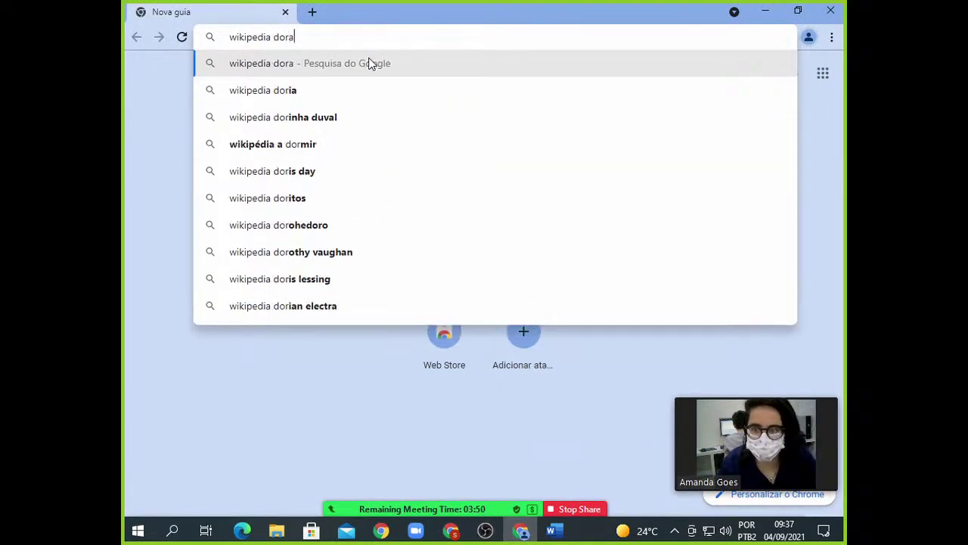
{"action": "key", "text": "Return"}
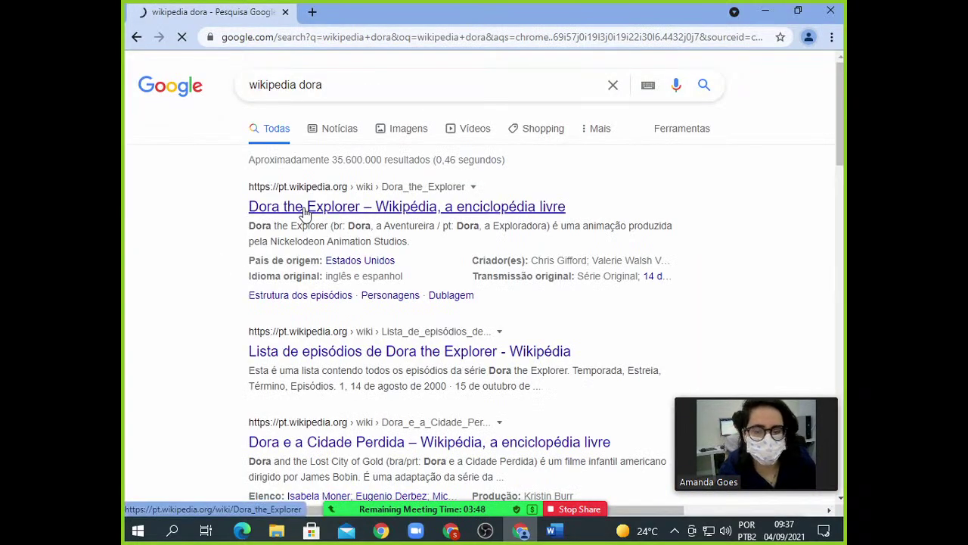
{"action": "left_click", "coordinate": [305, 211]}
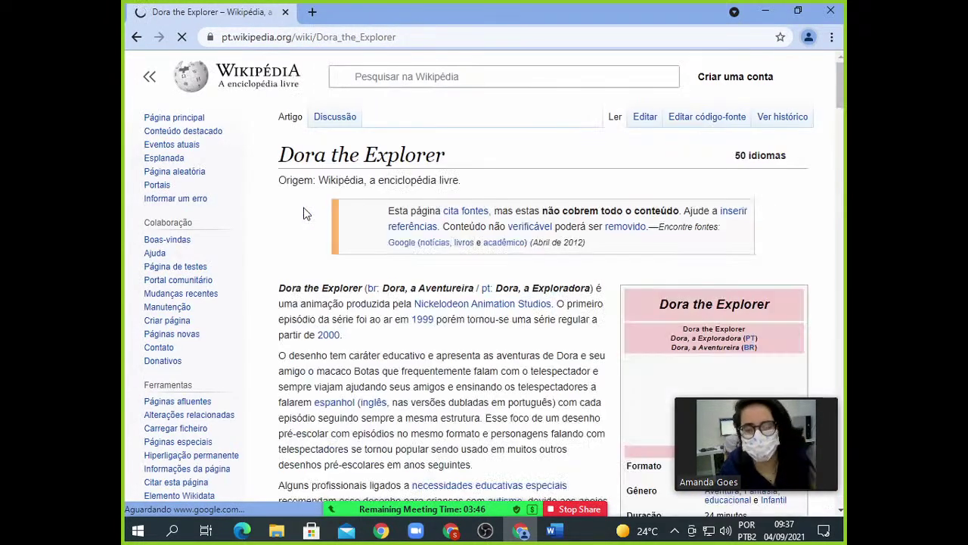
Copy the article's introductory paragraphs, from "Dora the Explorer (br:" through "desenhos do canal.".
{"action": "scroll", "coordinate": [616, 266], "scroll_direction": "down", "scroll_amount": 2}
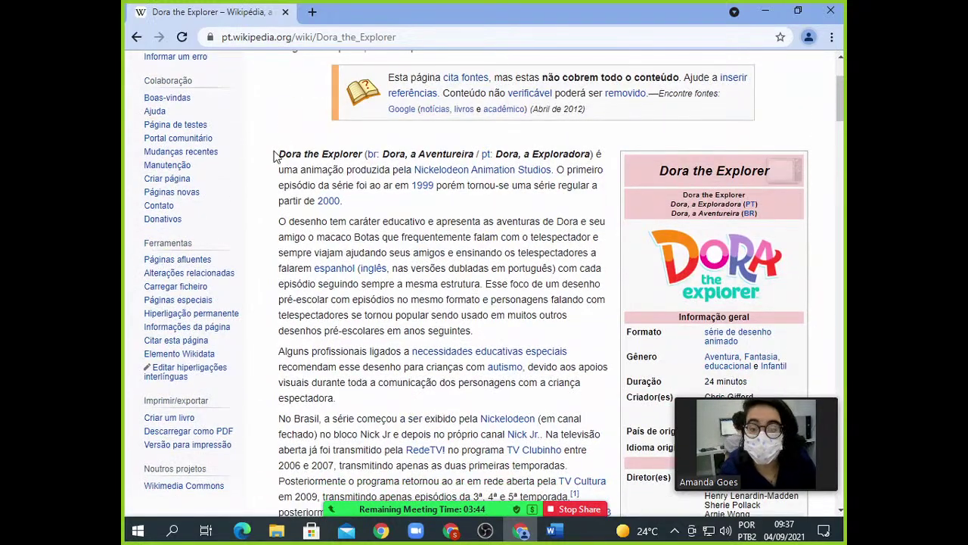
{"action": "left_click_drag", "start_coordinate": [276, 156], "coordinate": [382, 379]}
{"action": "scroll", "coordinate": [380, 291], "scroll_direction": "down", "scroll_amount": 3}
{"action": "right_click", "coordinate": [438, 298]}
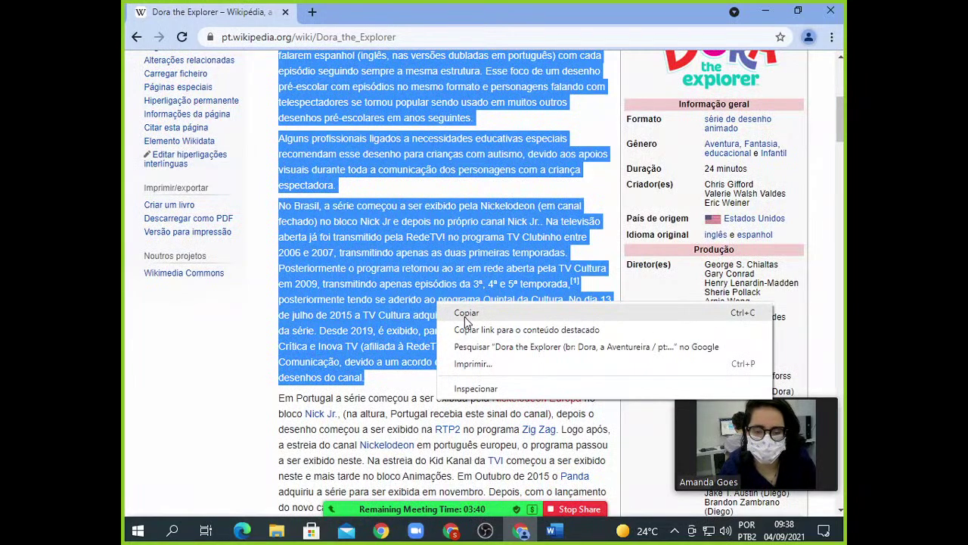
{"action": "left_click", "coordinate": [465, 317]}
Switch back to Word and paste the copied article paragraphs into the blank document.
{"action": "left_click", "coordinate": [554, 531]}
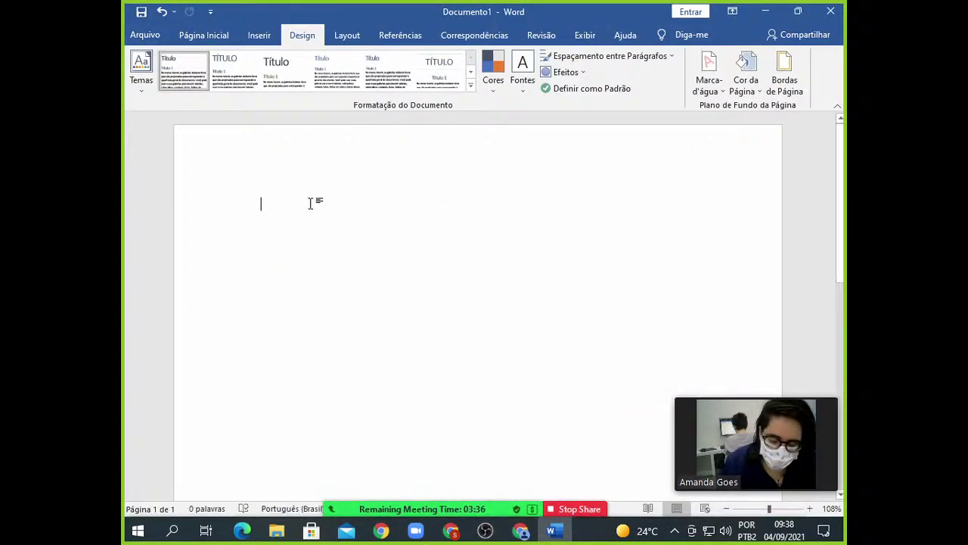
{"action": "type", "text": "Dora the Explorer (br: Dora, a Aventureira / pt: Dora, a Exploradora) é uma animação produzida pela Nickelodeon Animation Studios. O primeiro episódio da série foi ao ar em 1999 porém tornou-se uma série regular a partir de 2000. O desenho tem caráter educativo e apresenta as aventuras de Dora e seu amigo o macaco Botas que frequentemente falam com o telespectador e sempre viajam ajudando seus amigos e ensinando os telespectadores a falarem espanhol (inglês, nas versões dubladas em português) com cada episódio seguindo sempre a mesma estrutura. Esse foco de um desenho pré-escolar com episódios no mesmo formato e personagens falando com telespectadores se tornou popular sendo usado em muitos outros desenhos pré-escolares em anos seguintes. Alguns profissionais ligados a necessidades educativas especiais recomendam esse desenho para crianças com autismo, devido aos apoios visuais durante toda a comunicação dos personagens com a criança espectadora. No Brasil, a série começou a ser exibido pela Nickelodeon (em canal fechado) no bloco Nick Jr e depois no próprio canal Nick Jr.. Na televisão aberta já foi transmitido pela RedeTV! no programa TV Clubinho entre 2006 e 2007, transmitindo apenas as duas primeiras temporadas. Posteriormente o programa retornou ao ar em rede aberta pela TV Cultura em 2009, transmitindo apenas episódios da 3ª, 4ª e 5ª temporada,[1] posteriormente tendo se aderido ao programa Quintal da Cultura. No dia 13 de julho de 2015 a TV Cultura adquiriu e transmitiu os episódios restantes da série. Desde 2019, é exibido, para o estado do Amazonas, pela TV A Crítica e Inova TV (afiliada à RedeTV!), ambas da Rede Calderaro de Comunicação, devido a um acordo com a Nickelodeon, junto com outros desenhos do canal."}
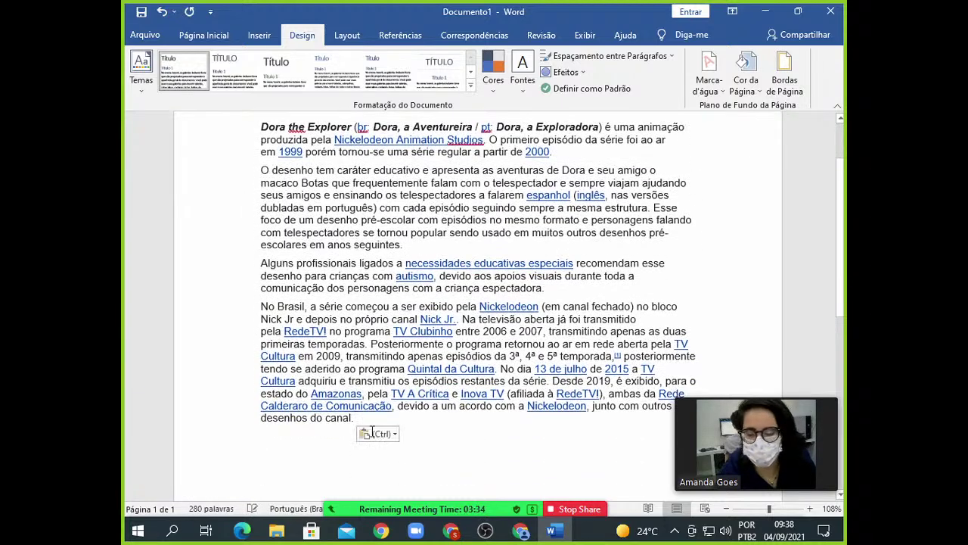
{"action": "key", "text": "ctrl"}
{"action": "scroll", "coordinate": [356, 280], "scroll_direction": "up", "scroll_amount": 3}
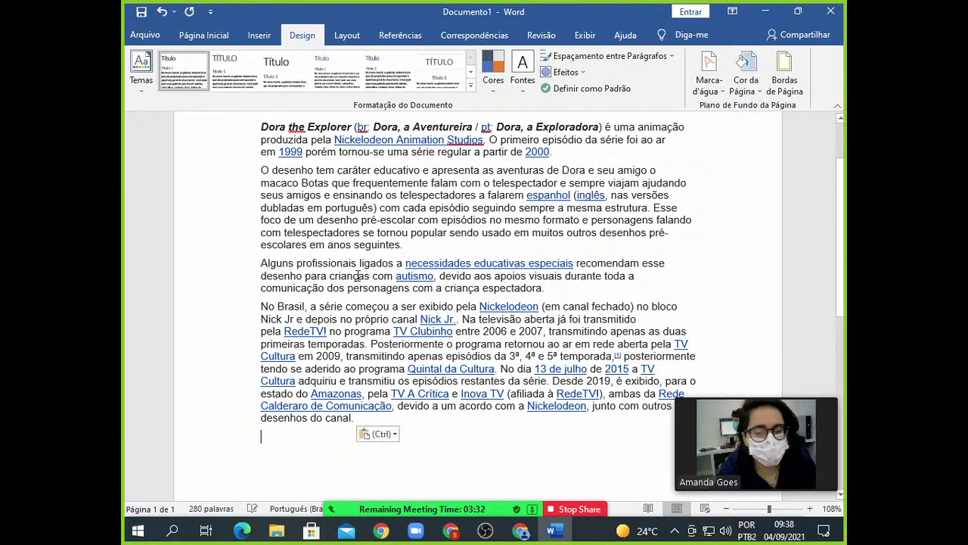
Select all the pasted text and try out document style sets, ending with Preto e Branco (Clássico).
{"action": "scroll", "coordinate": [342, 252], "scroll_direction": "down", "scroll_amount": 4}
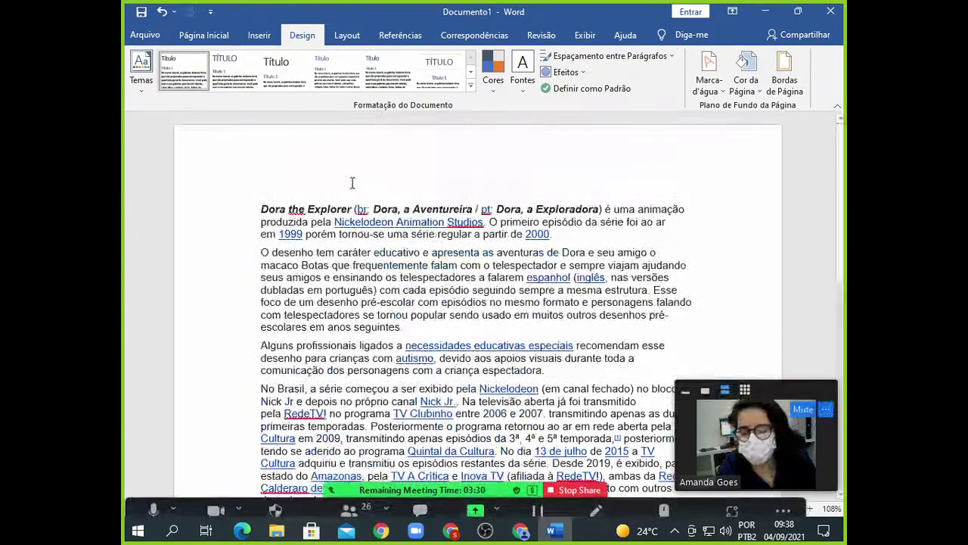
{"action": "scroll", "coordinate": [474, 238], "scroll_direction": "down", "scroll_amount": 1}
{"action": "scroll", "coordinate": [379, 227], "scroll_direction": "up", "scroll_amount": 5}
{"action": "left_click_drag", "start_coordinate": [256, 210], "coordinate": [387, 368]}
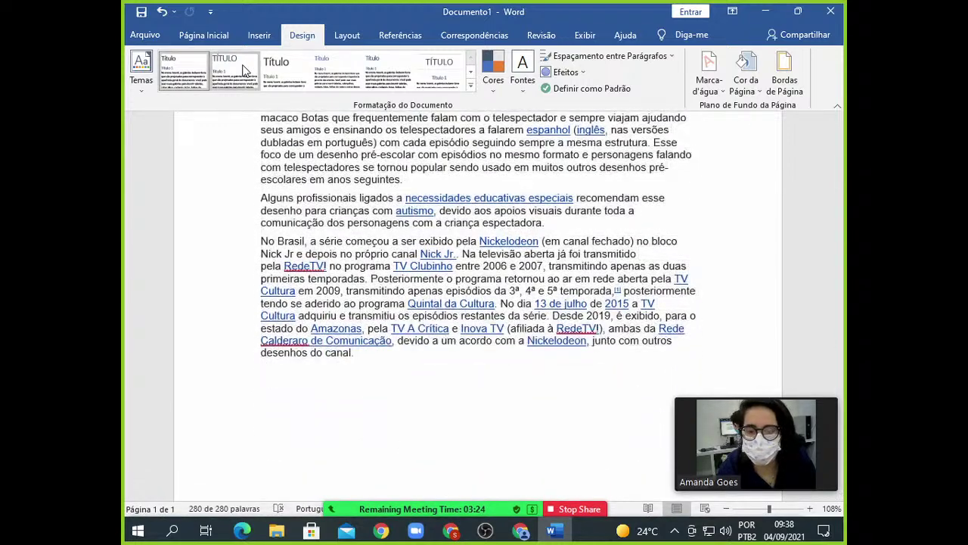
{"action": "left_click", "coordinate": [256, 67]}
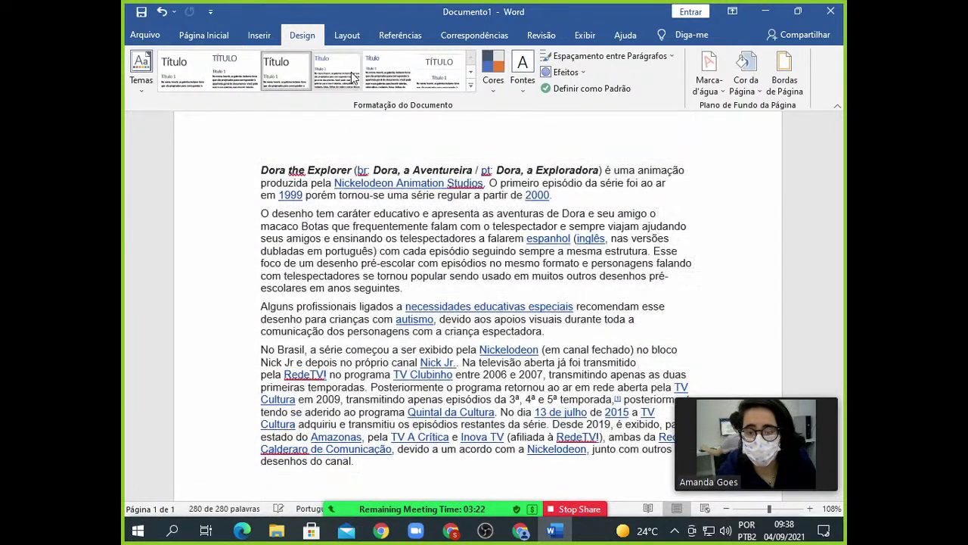
{"action": "left_click", "coordinate": [389, 70]}
{"action": "left_click", "coordinate": [451, 71]}
{"action": "key", "text": "ctrl+a"}
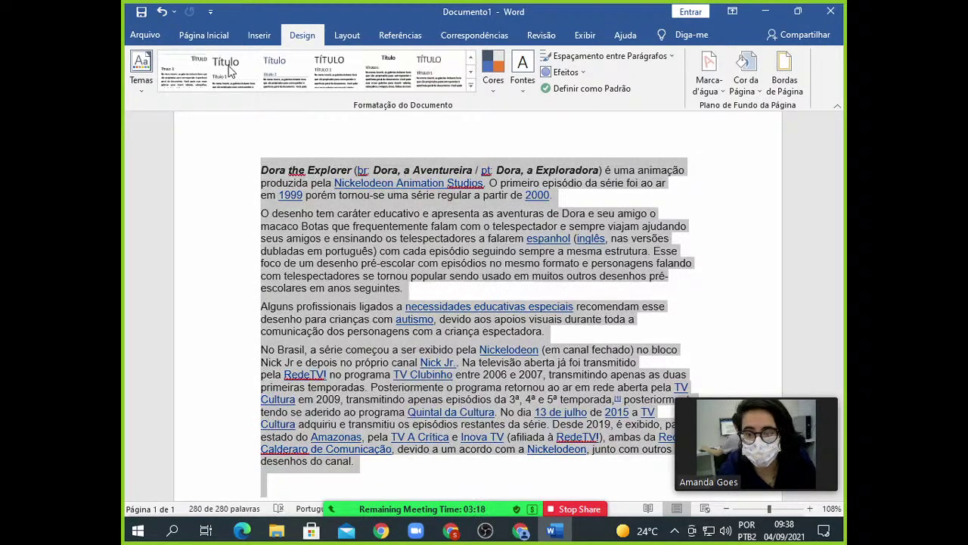
{"action": "left_click", "coordinate": [378, 83]}
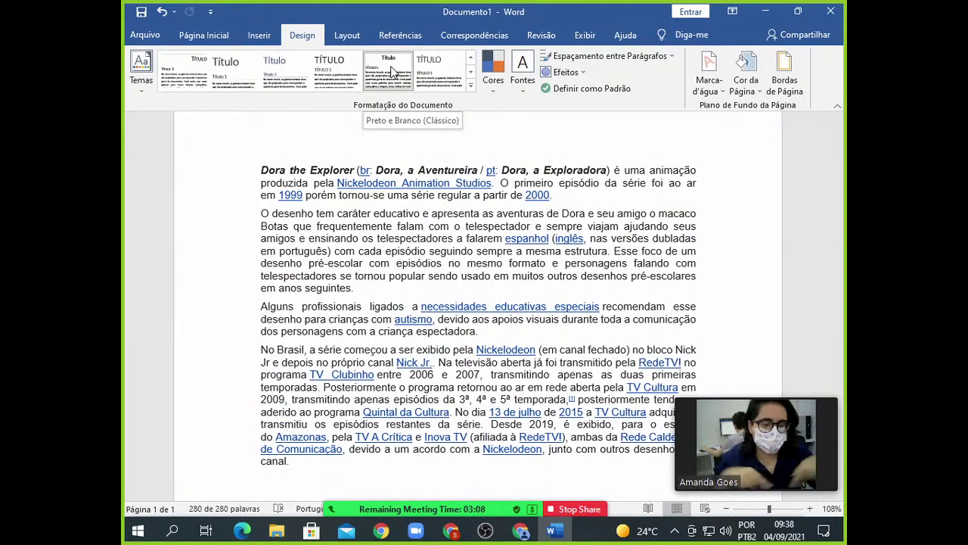
Apply the document style set with the blue-shaded heading to the whole text.
{"action": "key", "text": "ctrl+a"}
{"action": "left_click", "coordinate": [443, 70]}
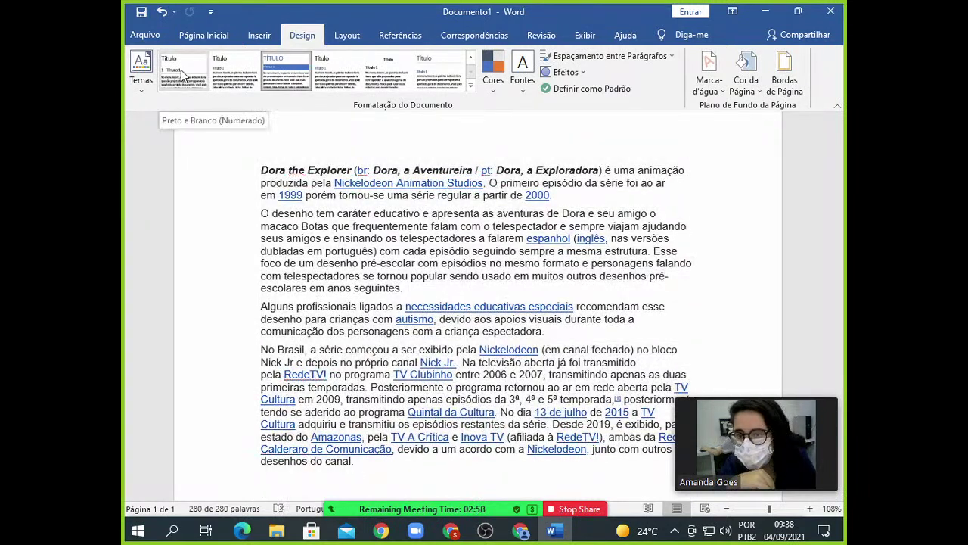
{"action": "left_click", "coordinate": [288, 64]}
Separate the opening words up to "Dora, a Exploradora)" from the first paragraph with two line breaks.
{"action": "left_click", "coordinate": [590, 168]}
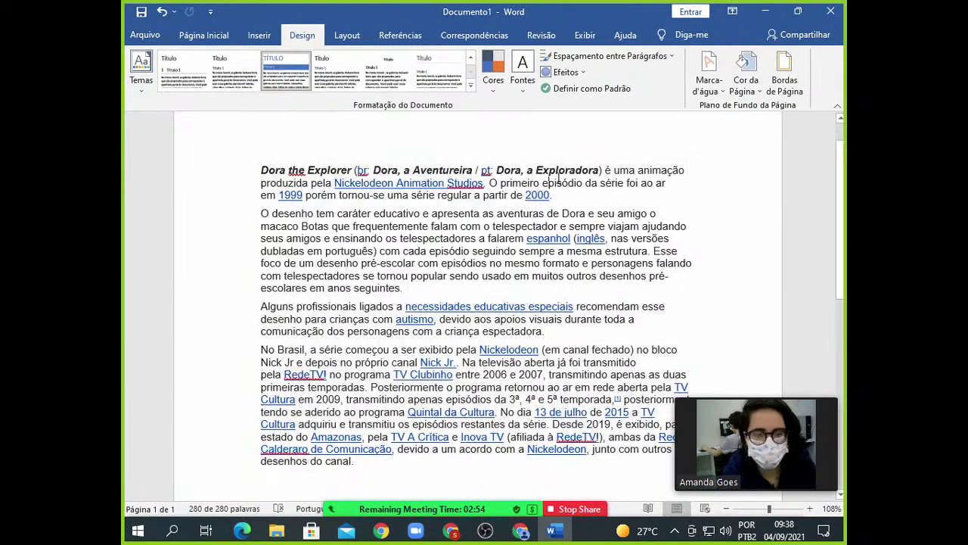
{"action": "key", "text": "Return"}
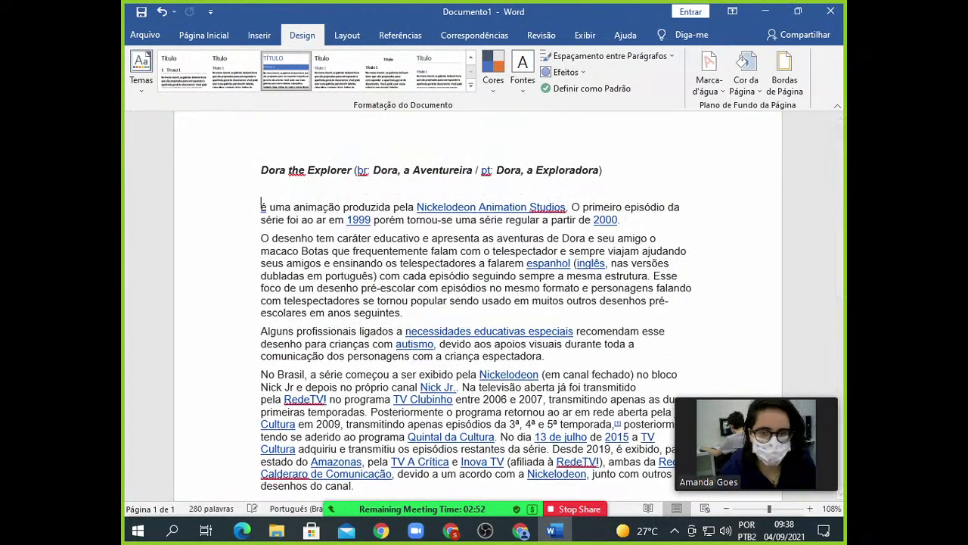
{"action": "key", "text": "Return"}
Apply the Título 1 style to the separated "Dora the Explorer" line and remove one blank line below it.
{"action": "left_click_drag", "start_coordinate": [625, 173], "coordinate": [241, 141]}
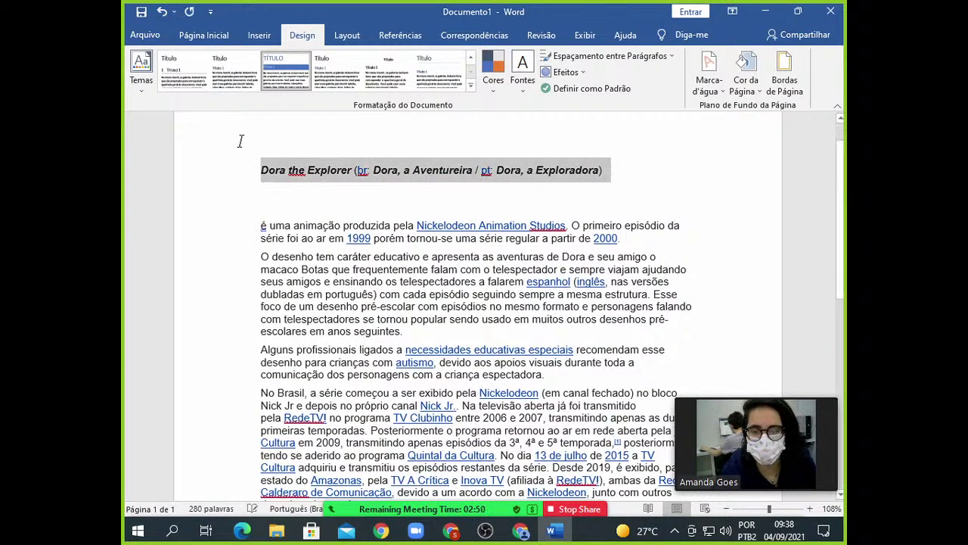
{"action": "left_click", "coordinate": [204, 35]}
{"action": "left_click", "coordinate": [715, 70]}
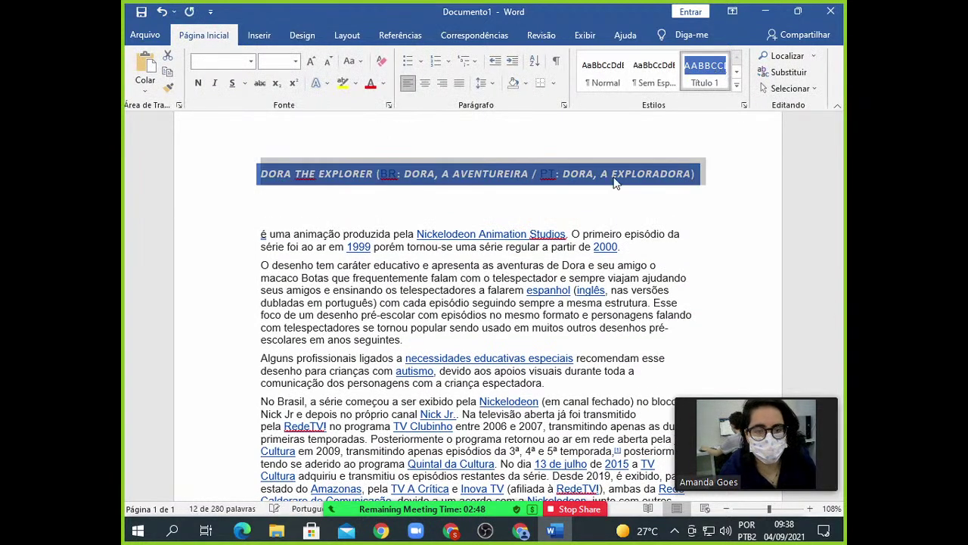
{"action": "left_click", "coordinate": [363, 210]}
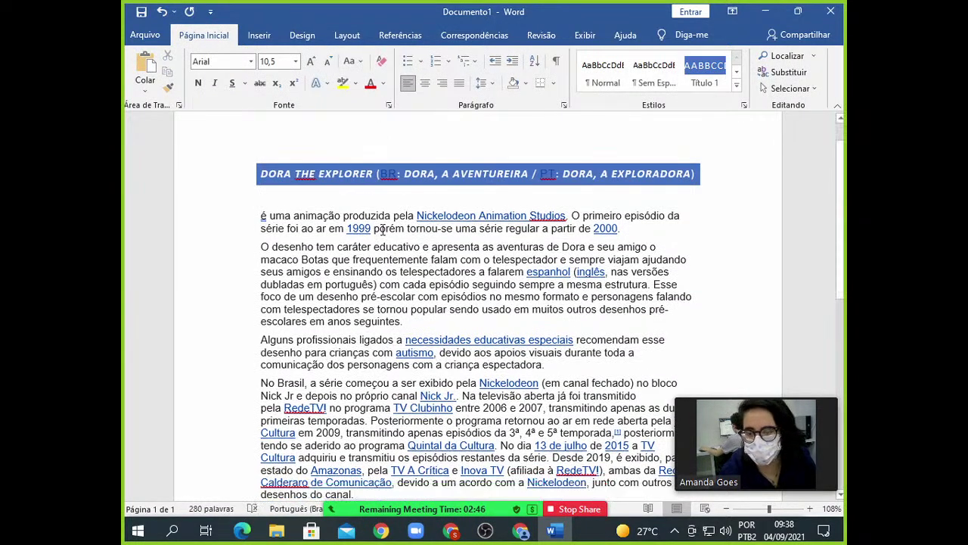
{"action": "scroll", "coordinate": [299, 167], "scroll_direction": "down", "scroll_amount": 2}
{"action": "scroll", "coordinate": [299, 167], "scroll_direction": "up", "scroll_amount": 3}
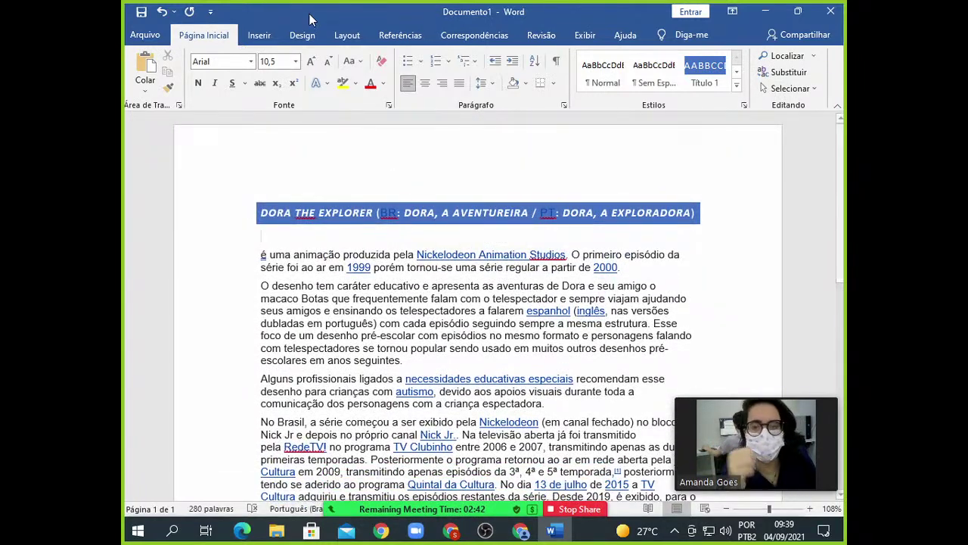
{"action": "left_click", "coordinate": [303, 35]}
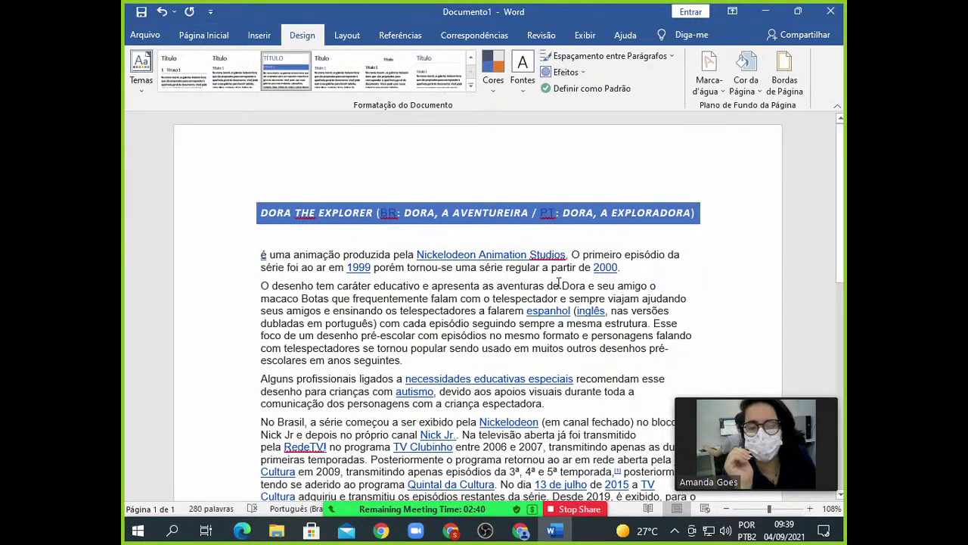
{"action": "scroll", "coordinate": [285, 363], "scroll_direction": "down", "scroll_amount": 4}
{"action": "scroll", "coordinate": [285, 363], "scroll_direction": "up", "scroll_amount": 2}
{"action": "scroll", "coordinate": [285, 363], "scroll_direction": "up", "scroll_amount": 2}
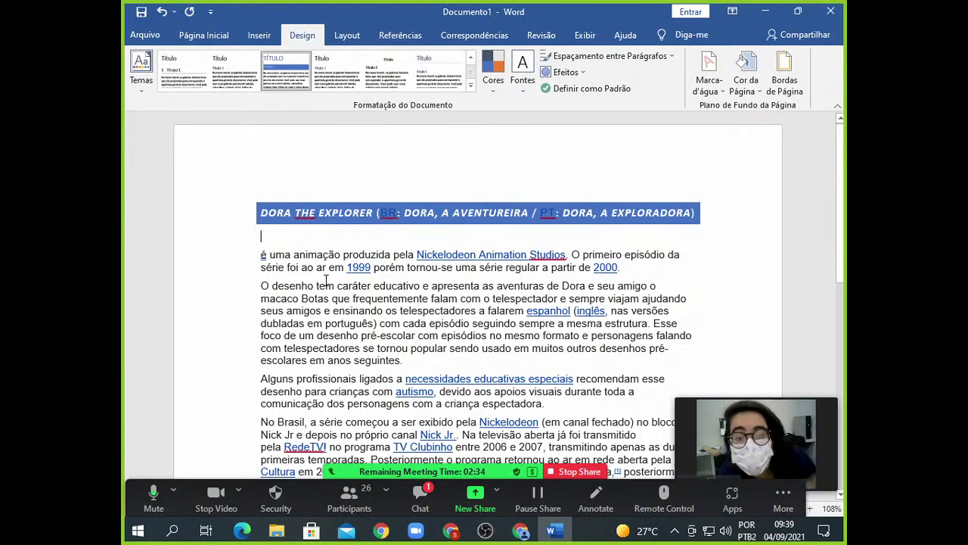
Read the latest messages in the Zoom meeting chat and minimize the chat window.
{"action": "left_click", "coordinate": [428, 497]}
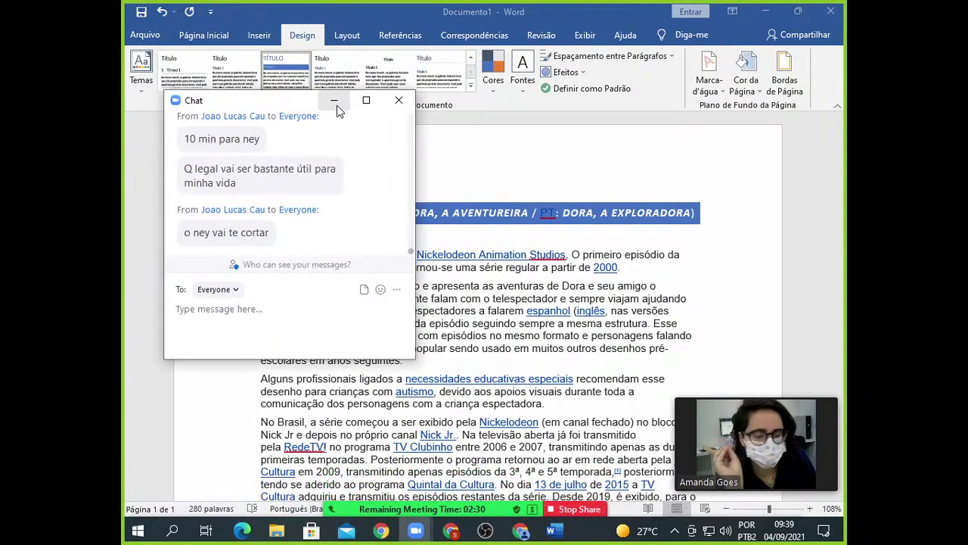
{"action": "left_click", "coordinate": [335, 100]}
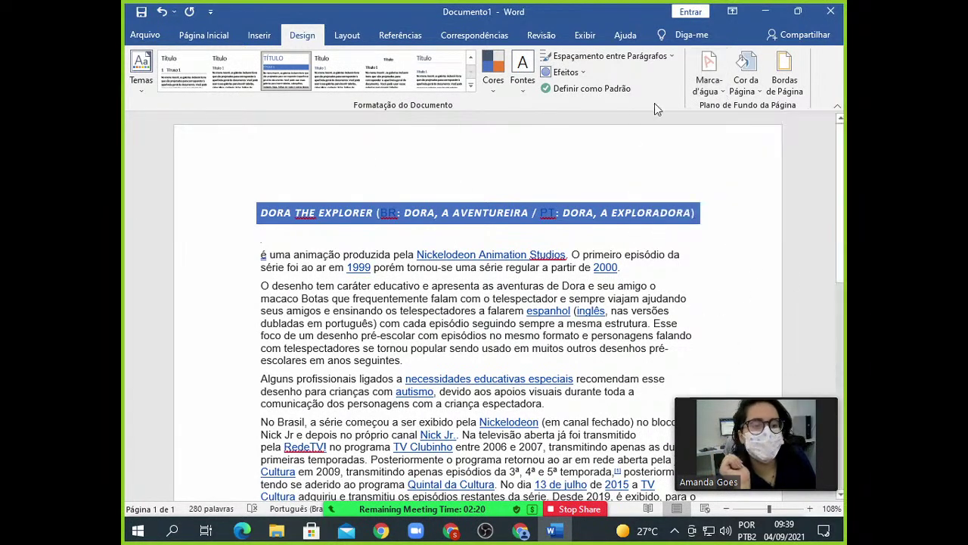
Open the custom watermark settings and choose a text watermark instead of none or a picture.
{"action": "left_click", "coordinate": [704, 86]}
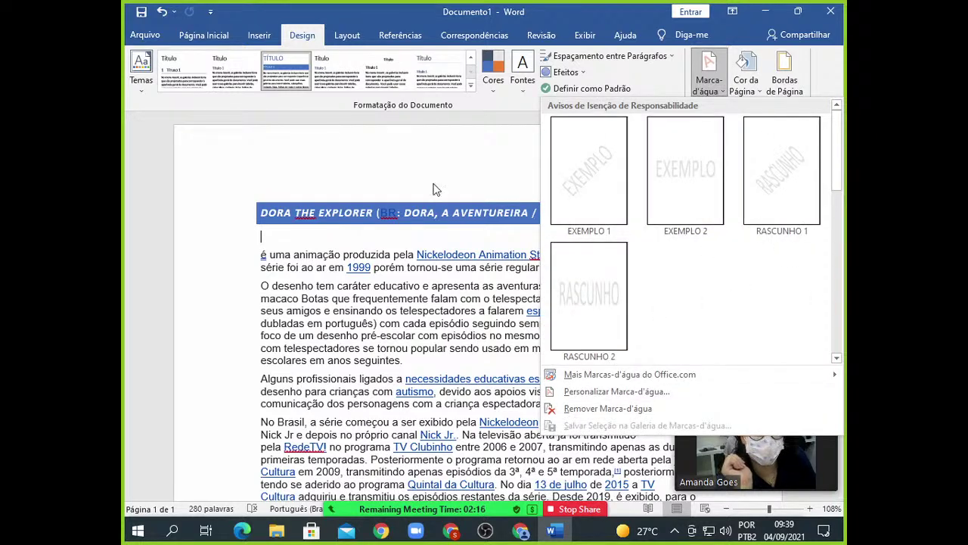
{"action": "left_click", "coordinate": [632, 393]}
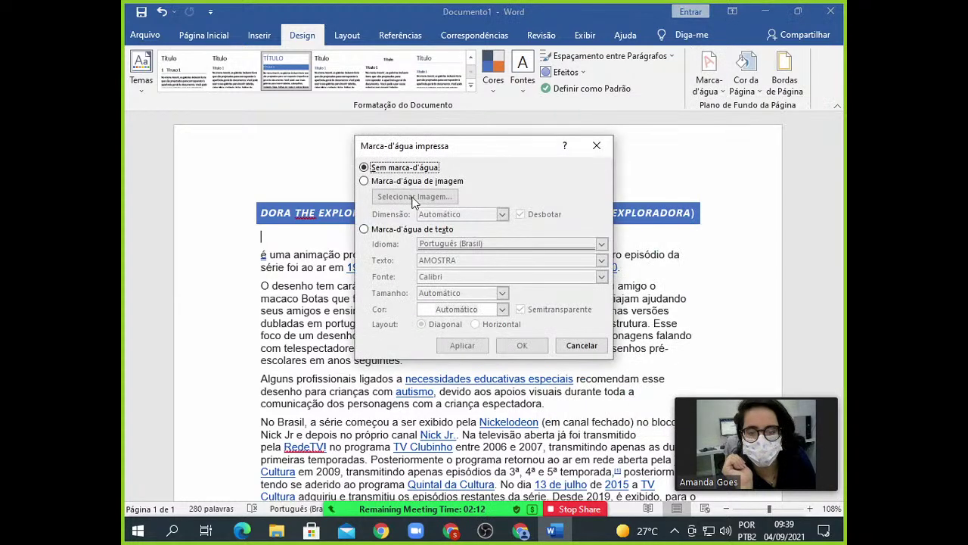
{"action": "left_click", "coordinate": [366, 182]}
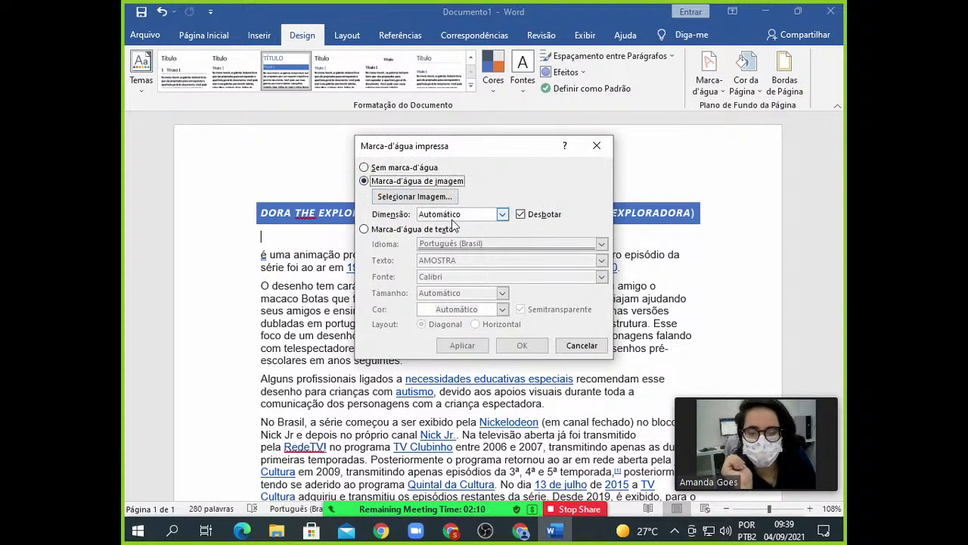
{"action": "left_click", "coordinate": [370, 168]}
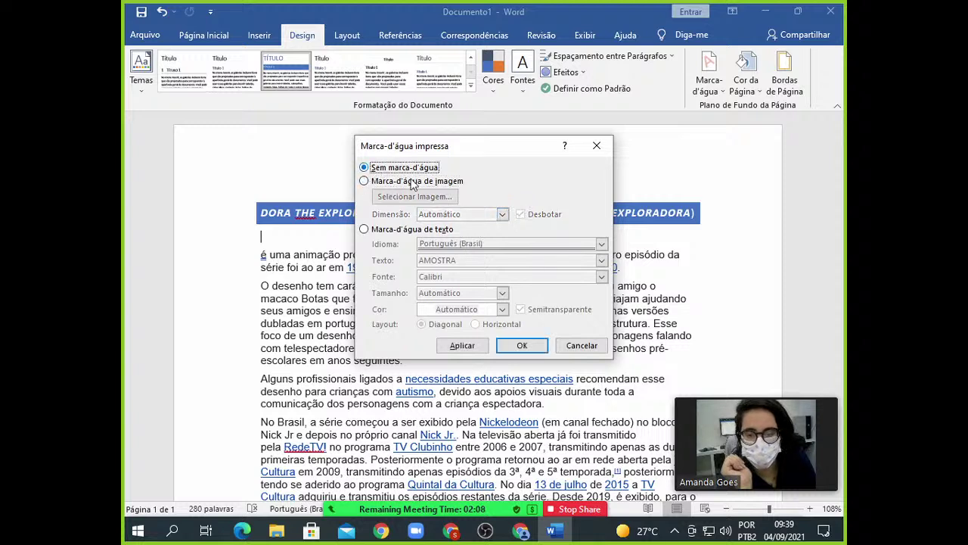
{"action": "left_click", "coordinate": [379, 185]}
{"action": "left_click", "coordinate": [366, 229]}
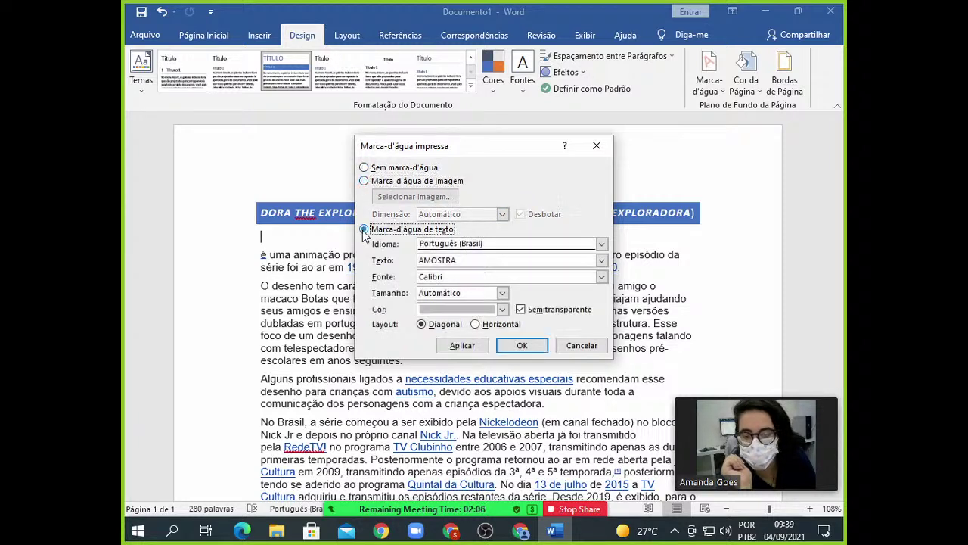
Set the watermark text to "SEM COPIAR VACILÃO", apply it to the document and check it on the page.
{"action": "left_click_drag", "start_coordinate": [476, 259], "coordinate": [404, 273]}
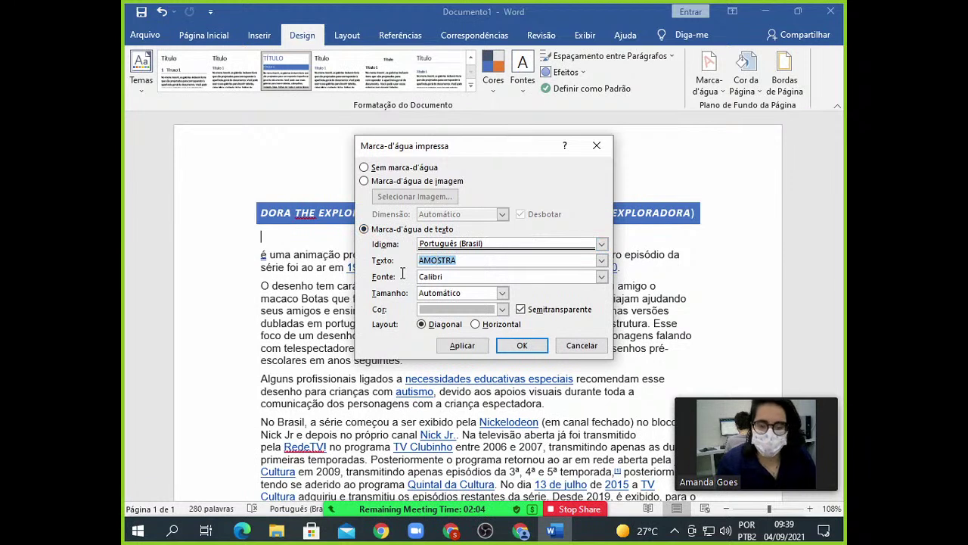
{"action": "type", "text": "SWE"}
{"action": "type", "text": "C"}
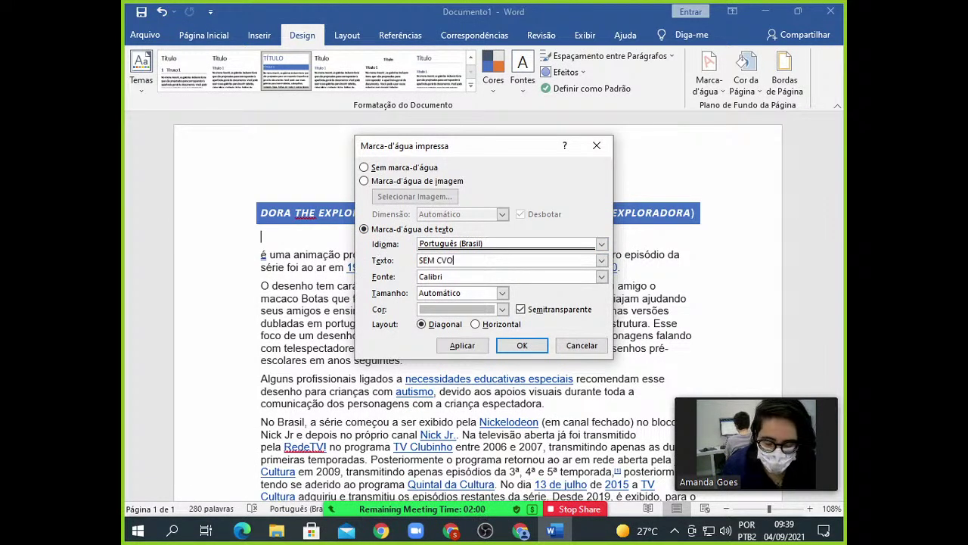
{"action": "type", "text": "OPIAR "}
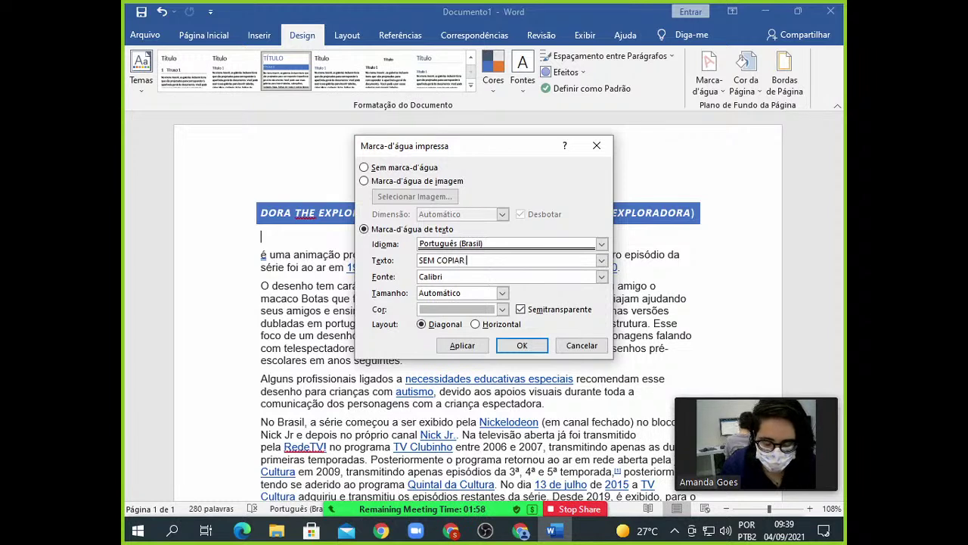
{"action": "type", "text": "VALLÃO"}
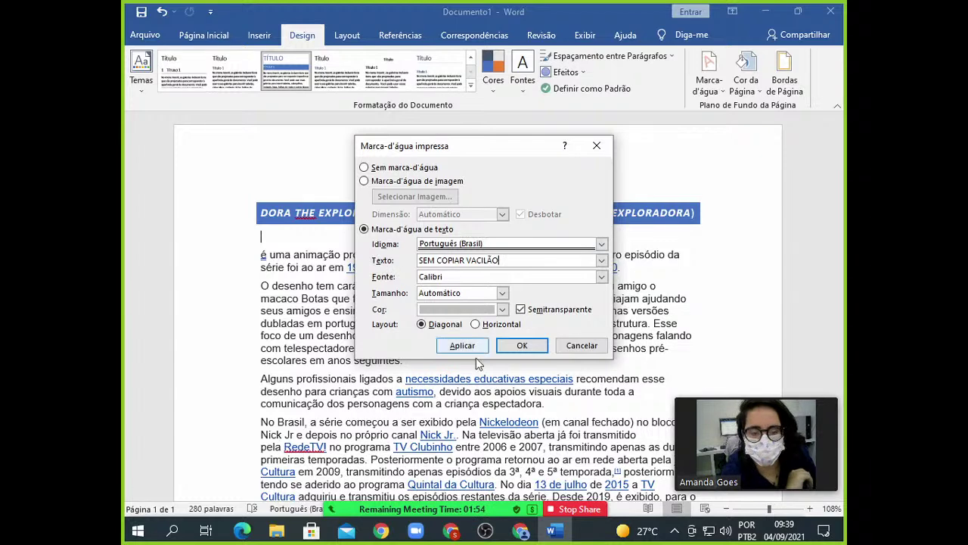
{"action": "left_click", "coordinate": [521, 345]}
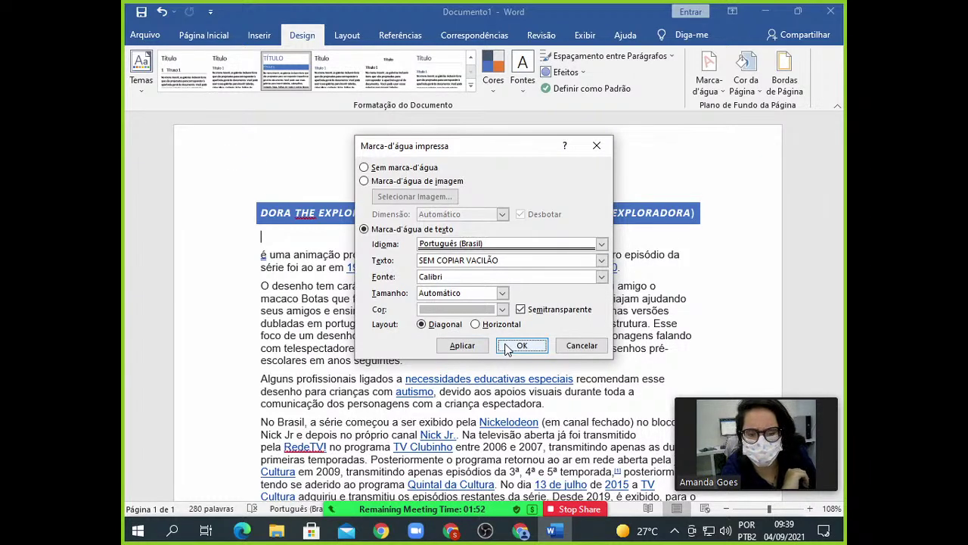
{"action": "scroll", "coordinate": [261, 266], "scroll_direction": "down", "scroll_amount": 5}
{"action": "scroll", "coordinate": [461, 346], "scroll_direction": "down", "scroll_amount": 6}
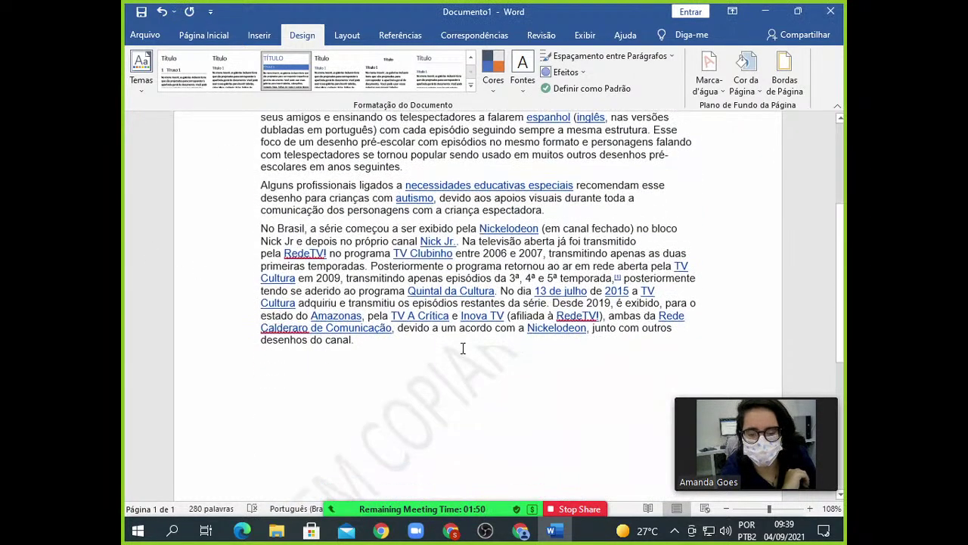
{"action": "scroll", "coordinate": [397, 295], "scroll_direction": "up", "scroll_amount": 4}
{"action": "scroll", "coordinate": [397, 295], "scroll_direction": "up", "scroll_amount": 2}
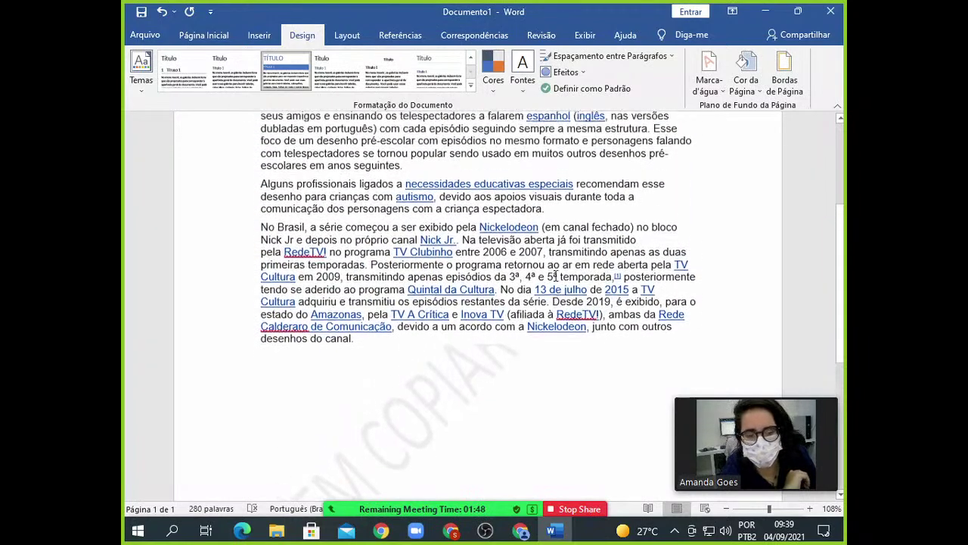
{"action": "scroll", "coordinate": [275, 361], "scroll_direction": "down", "scroll_amount": 4}
{"action": "scroll", "coordinate": [492, 295], "scroll_direction": "down", "scroll_amount": 2}
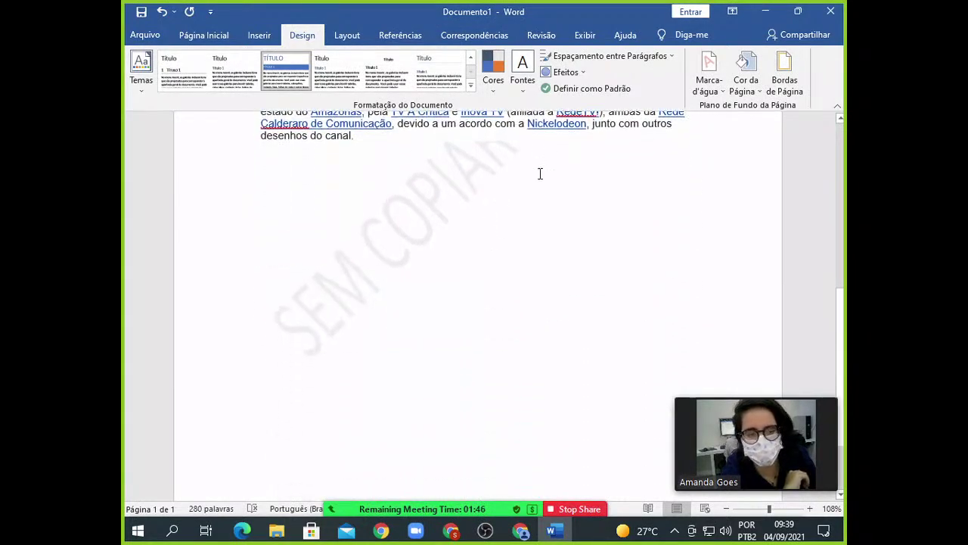
{"action": "scroll", "coordinate": [540, 173], "scroll_direction": "up", "scroll_amount": 6}
Reopen the custom watermark settings, set the watermark colour to theme blue and turn off Semitransparente.
{"action": "left_click", "coordinate": [709, 76]}
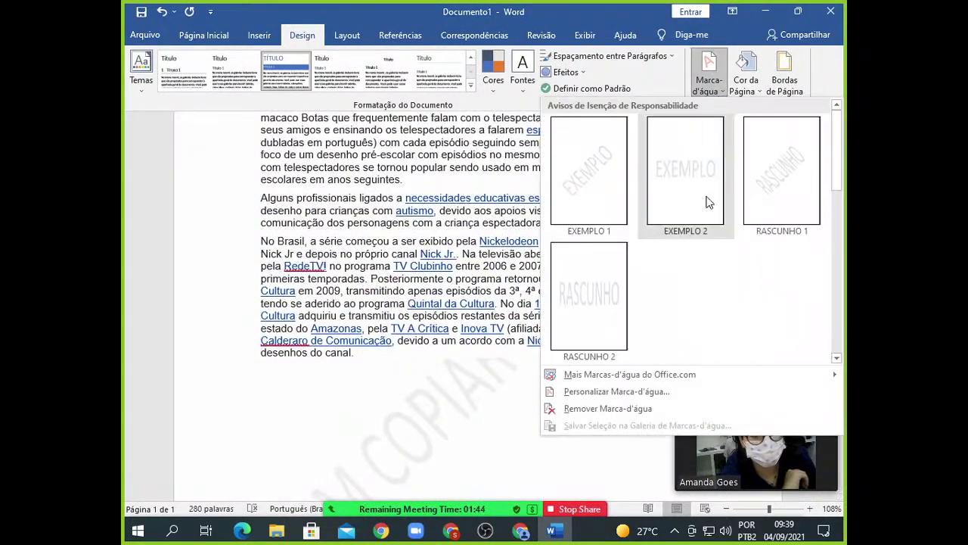
{"action": "left_click", "coordinate": [655, 391]}
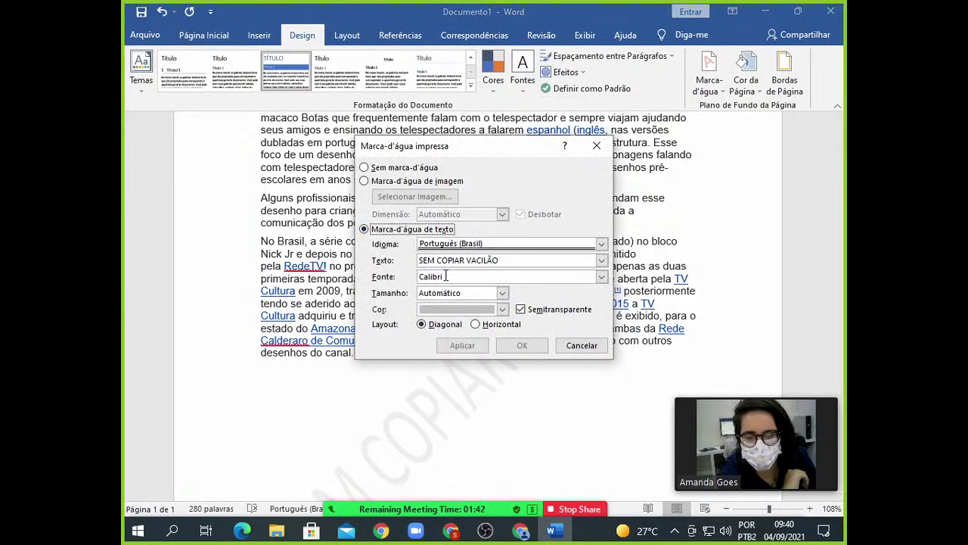
{"action": "left_click", "coordinate": [496, 293]}
{"action": "left_click", "coordinate": [503, 309]}
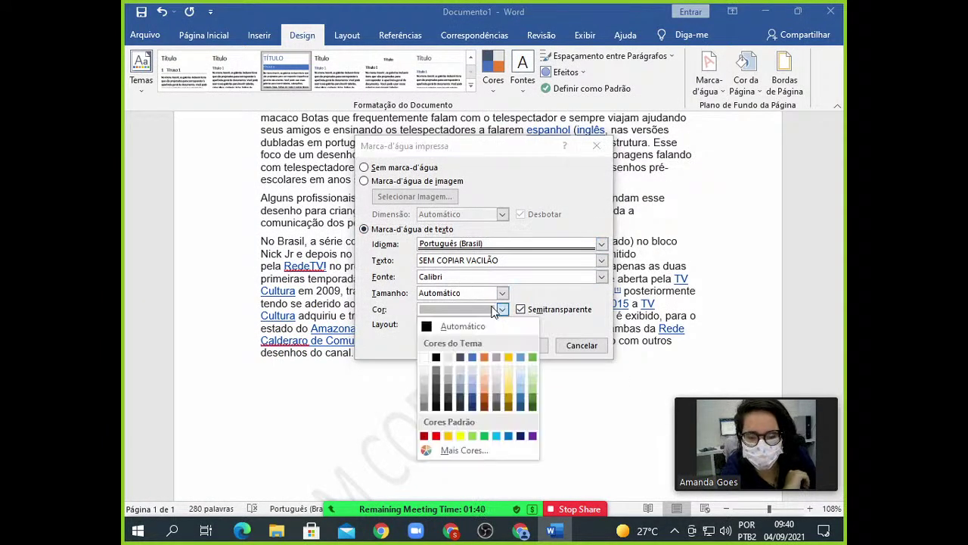
{"action": "left_click", "coordinate": [473, 357]}
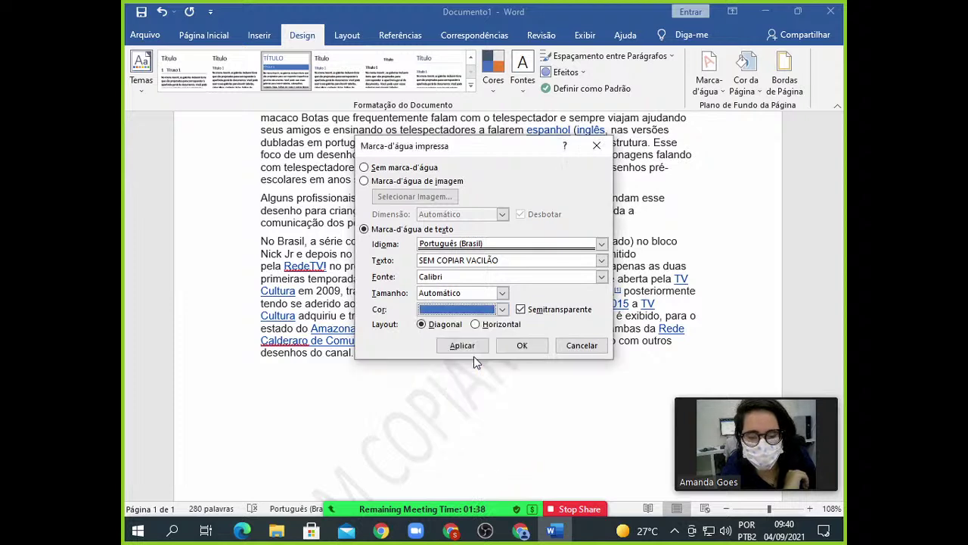
{"action": "left_click", "coordinate": [520, 310]}
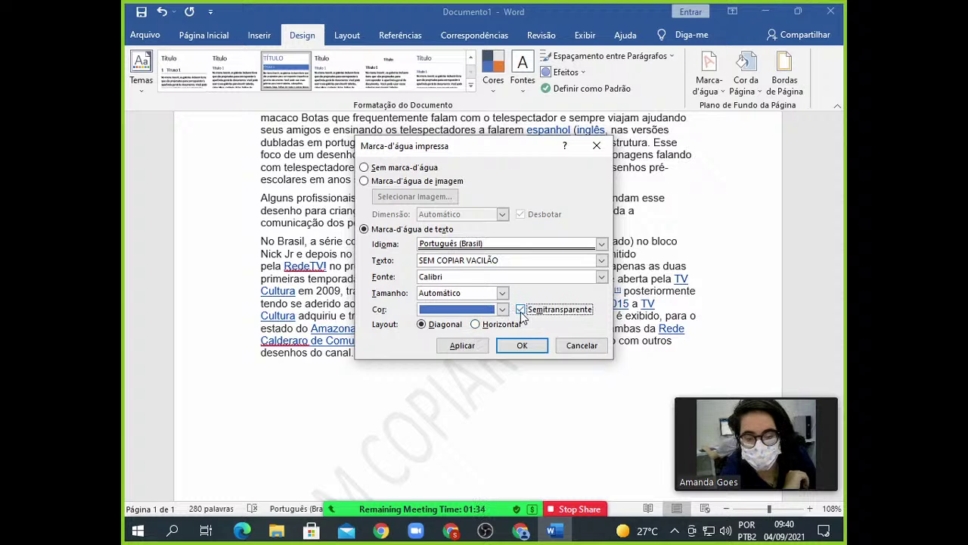
Set the watermark layout to Horizontal, apply it and close the watermark settings.
{"action": "left_click", "coordinate": [475, 324]}
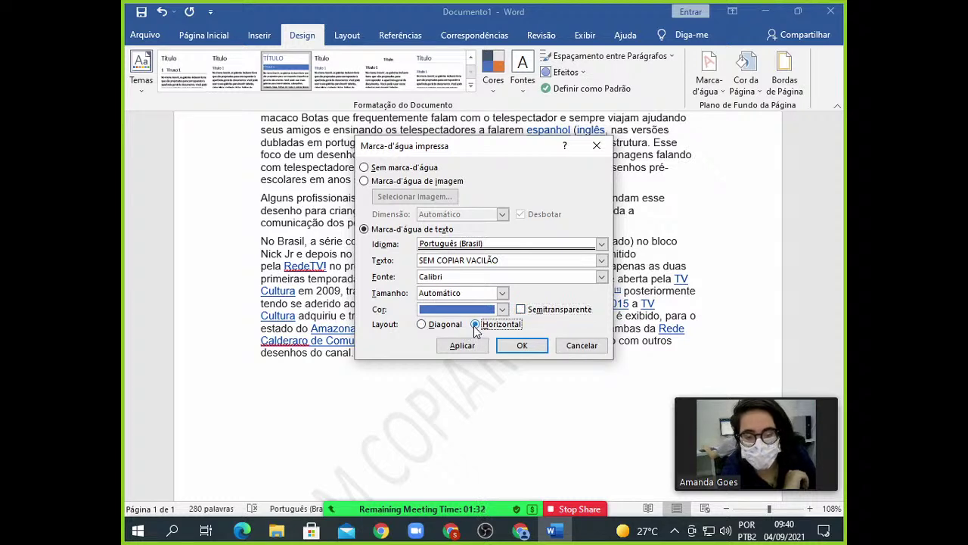
{"action": "left_click", "coordinate": [421, 324]}
{"action": "left_click", "coordinate": [475, 324]}
{"action": "left_click", "coordinate": [460, 346]}
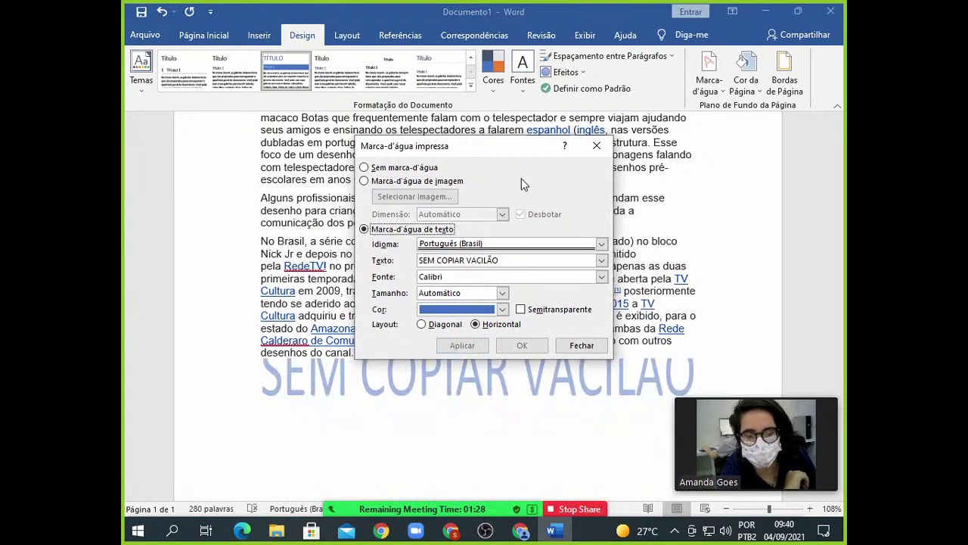
{"action": "left_click", "coordinate": [597, 145]}
{"action": "scroll", "coordinate": [382, 342], "scroll_direction": "up", "scroll_amount": 1}
{"action": "scroll", "coordinate": [381, 346], "scroll_direction": "down", "scroll_amount": 2}
{"action": "scroll", "coordinate": [381, 345], "scroll_direction": "up", "scroll_amount": 4}
Replace the custom watermark with the preset diagonal EXEMPLO 1 watermark.
{"action": "left_click", "coordinate": [709, 85]}
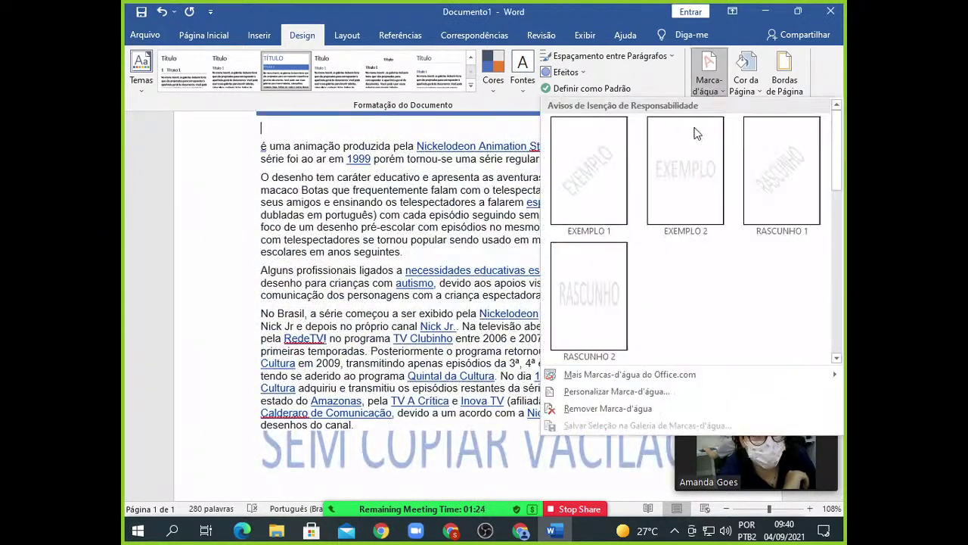
{"action": "left_click", "coordinate": [610, 318]}
{"action": "scroll", "coordinate": [420, 356], "scroll_direction": "down", "scroll_amount": 6}
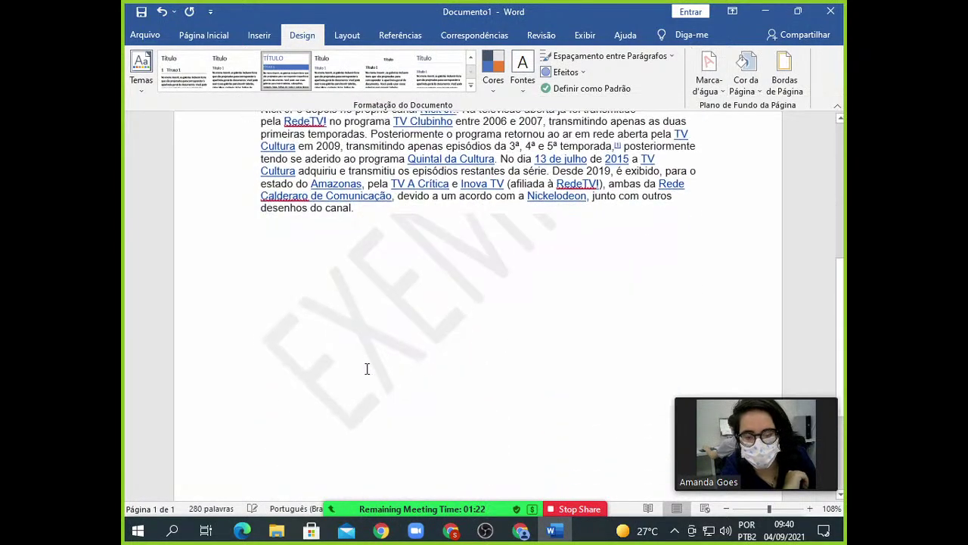
{"action": "scroll", "coordinate": [530, 359], "scroll_direction": "up", "scroll_amount": 5}
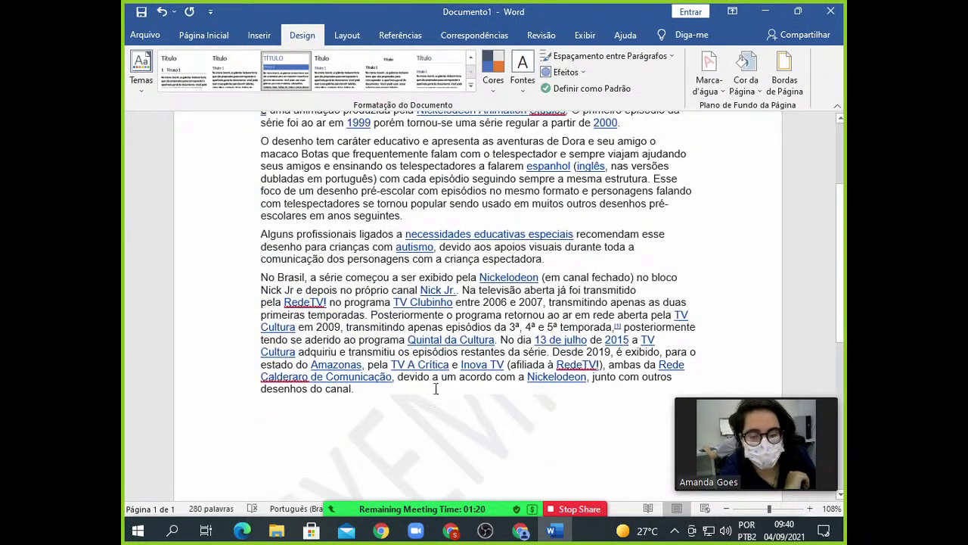
Remove the paragraph shading from the entire text by setting it to Sem Cores.
{"action": "left_click_drag", "start_coordinate": [384, 391], "coordinate": [211, 167]}
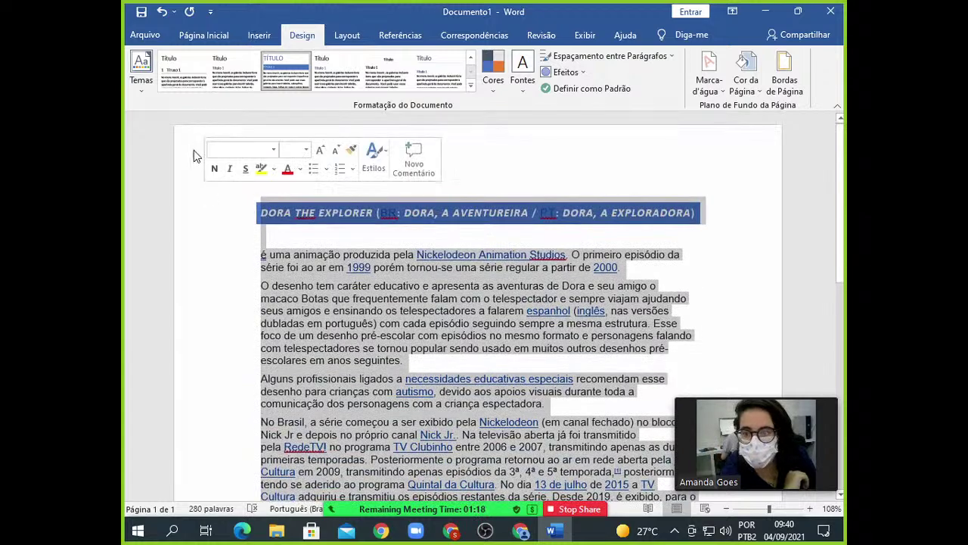
{"action": "left_click", "coordinate": [204, 35]}
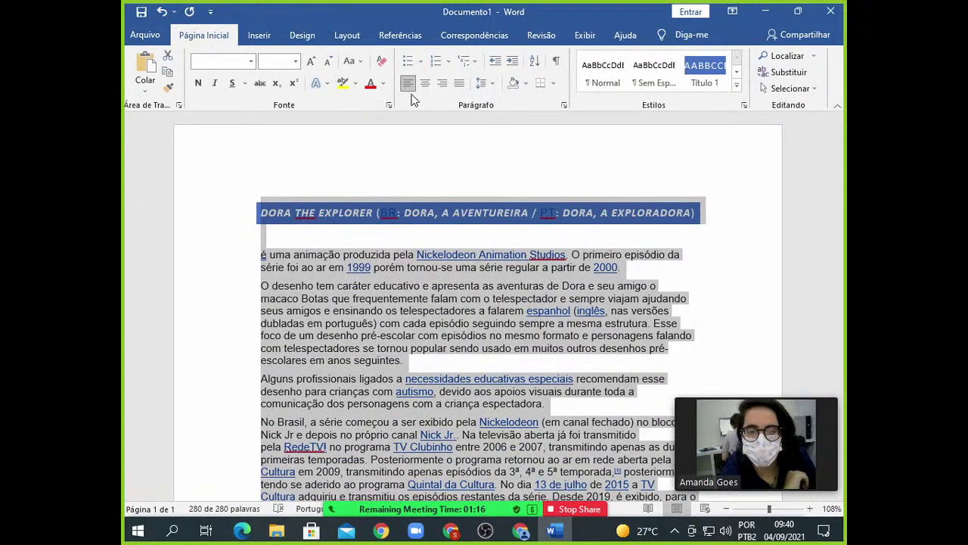
{"action": "left_click", "coordinate": [525, 84]}
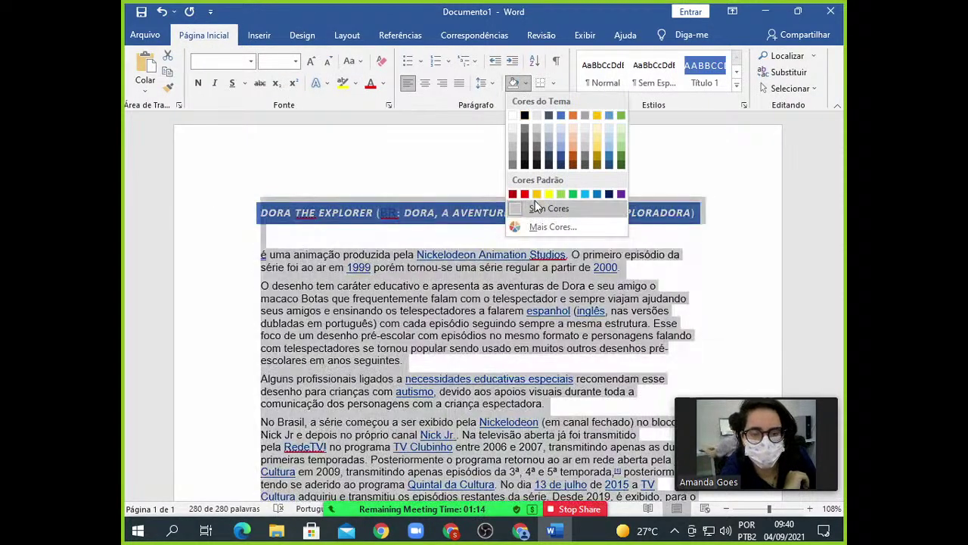
{"action": "left_click", "coordinate": [537, 206]}
{"action": "scroll", "coordinate": [282, 372], "scroll_direction": "down", "scroll_amount": 4}
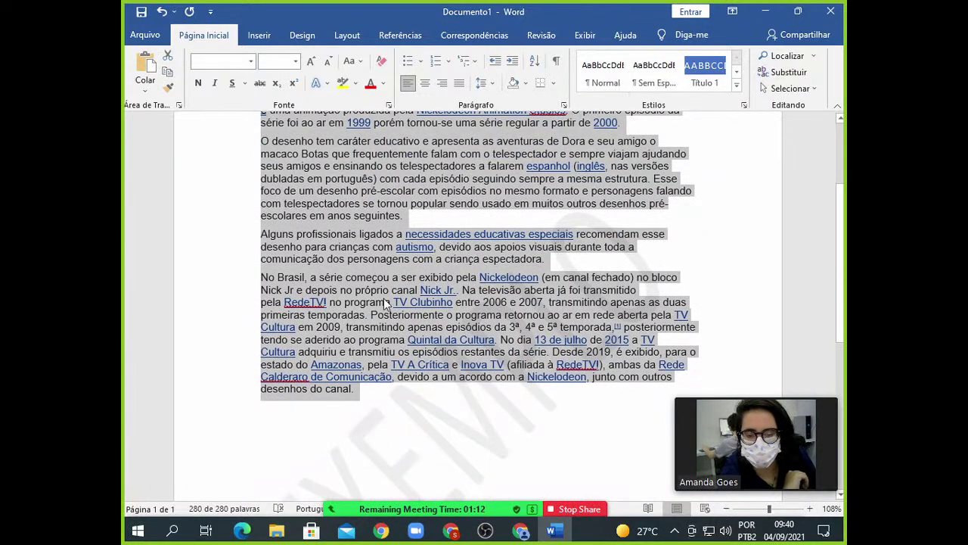
{"action": "left_click", "coordinate": [474, 292]}
{"action": "scroll", "coordinate": [442, 358], "scroll_direction": "up", "scroll_amount": 3}
{"action": "scroll", "coordinate": [442, 360], "scroll_direction": "up", "scroll_amount": 1}
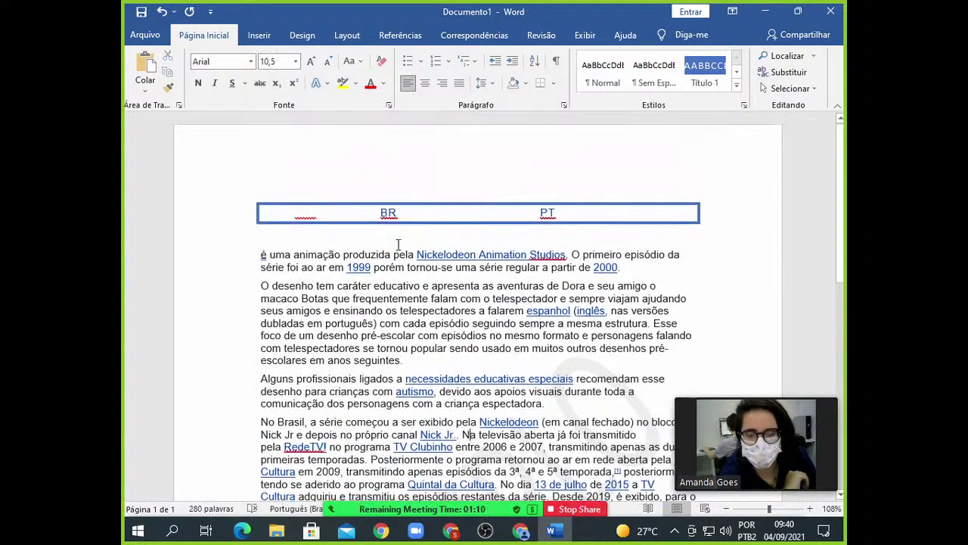
Reapply the Título 1 style to the "Dora the Explorer" heading line.
{"action": "left_click_drag", "start_coordinate": [698, 214], "coordinate": [258, 214]}
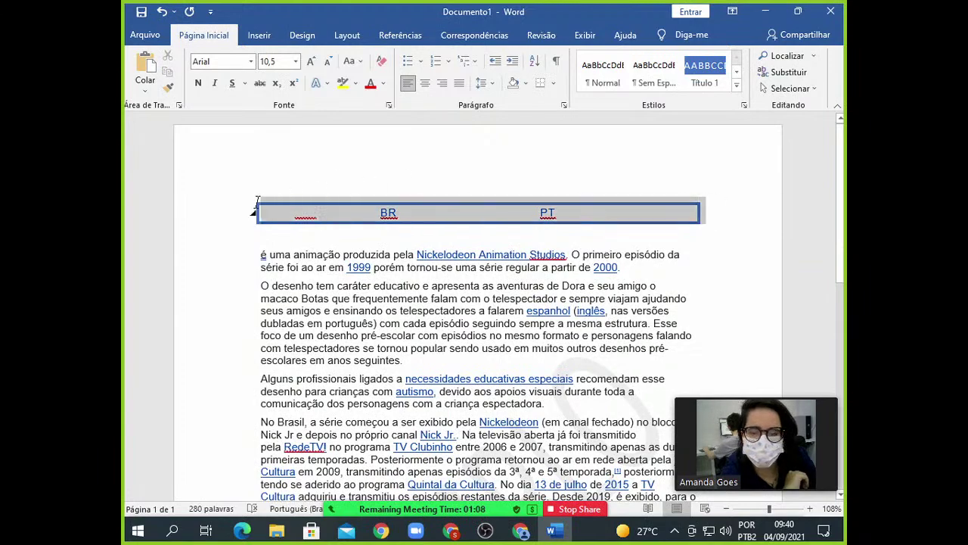
{"action": "left_click", "coordinate": [700, 76]}
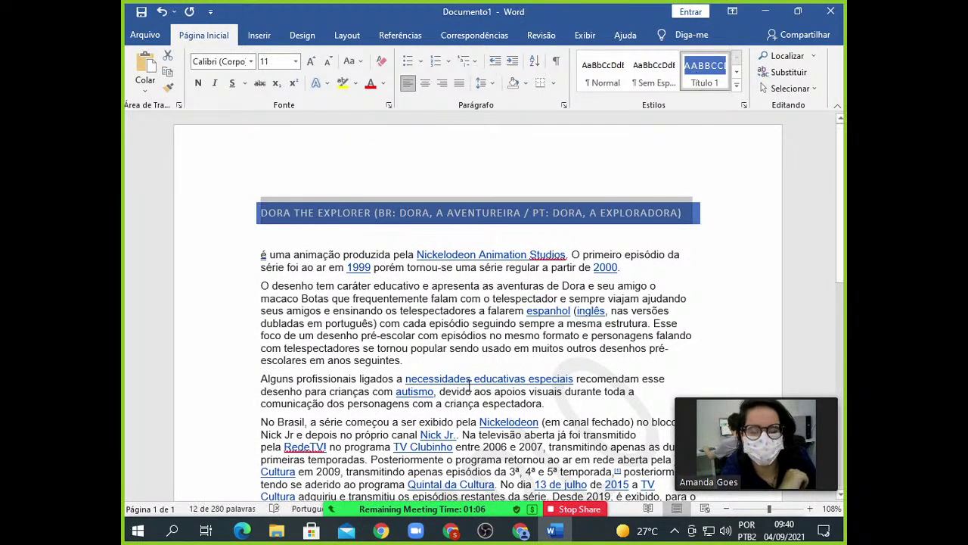
{"action": "left_click", "coordinate": [471, 391]}
{"action": "scroll", "coordinate": [394, 284], "scroll_direction": "down", "scroll_amount": 5}
{"action": "scroll", "coordinate": [393, 284], "scroll_direction": "up", "scroll_amount": 5}
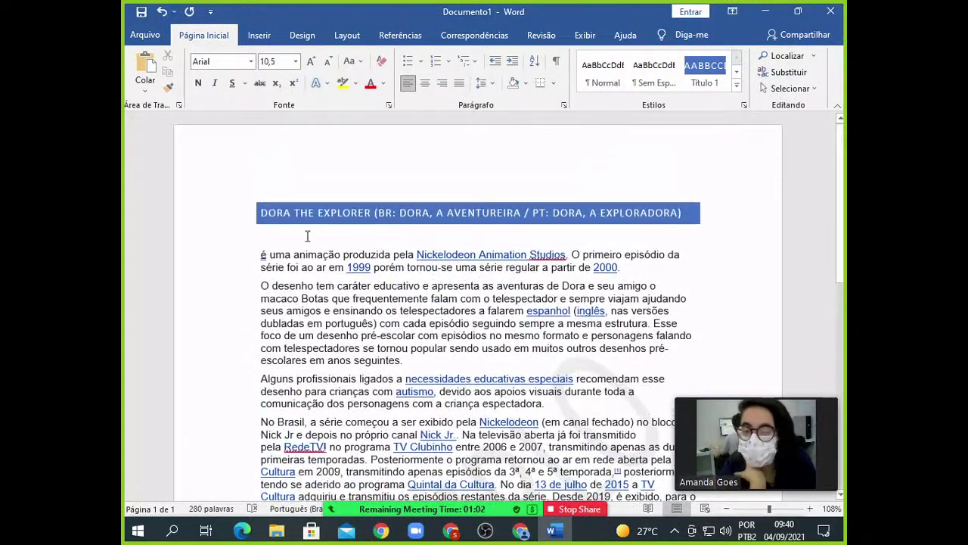
{"action": "left_click", "coordinate": [253, 214]}
{"action": "left_click", "coordinate": [254, 214]}
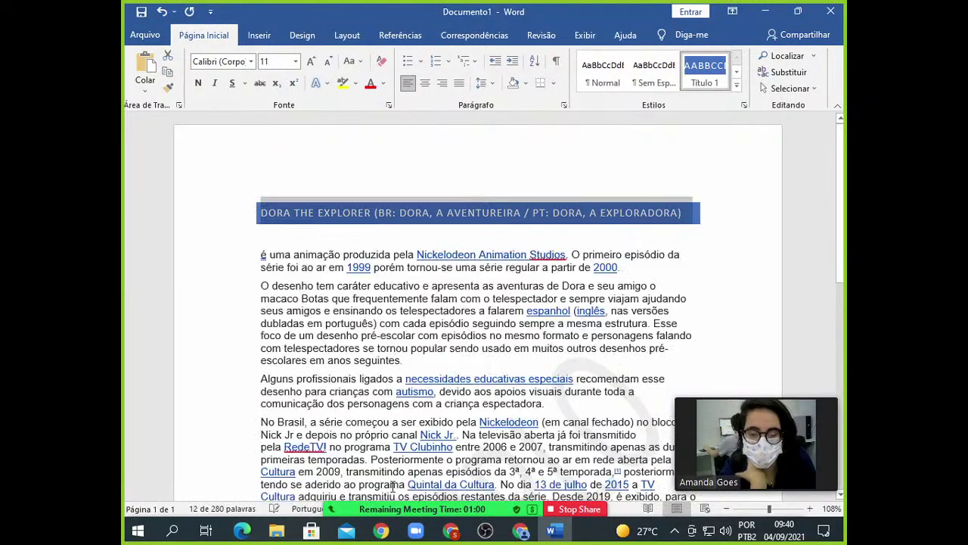
End the Zoom meeting and dismiss the update notice.
{"action": "left_click", "coordinate": [766, 499]}
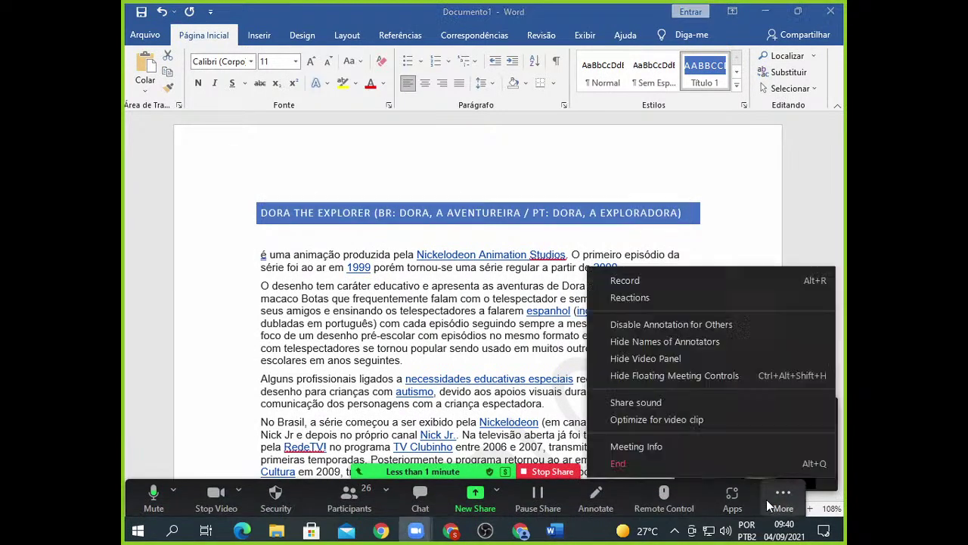
{"action": "left_click", "coordinate": [708, 464]}
{"action": "left_click", "coordinate": [458, 229]}
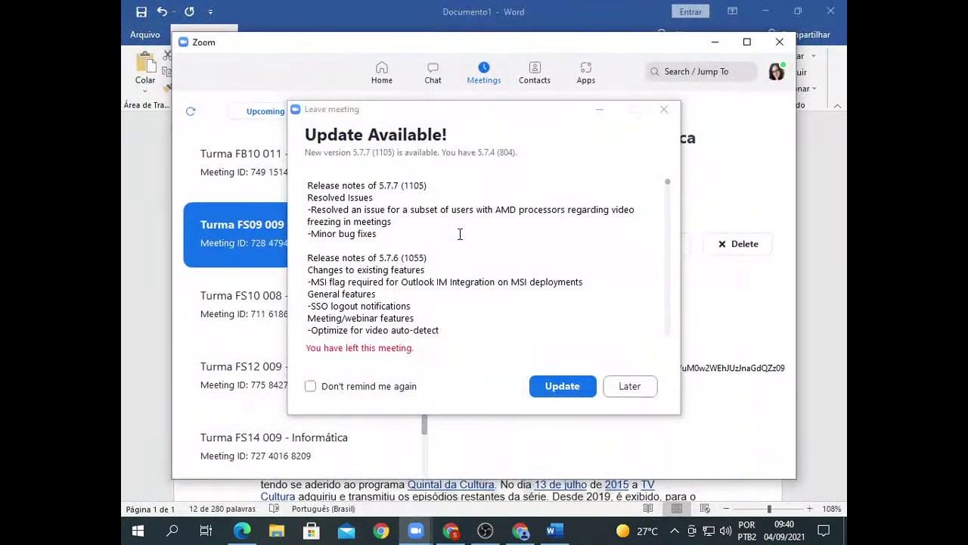
{"action": "key", "text": "Escape"}
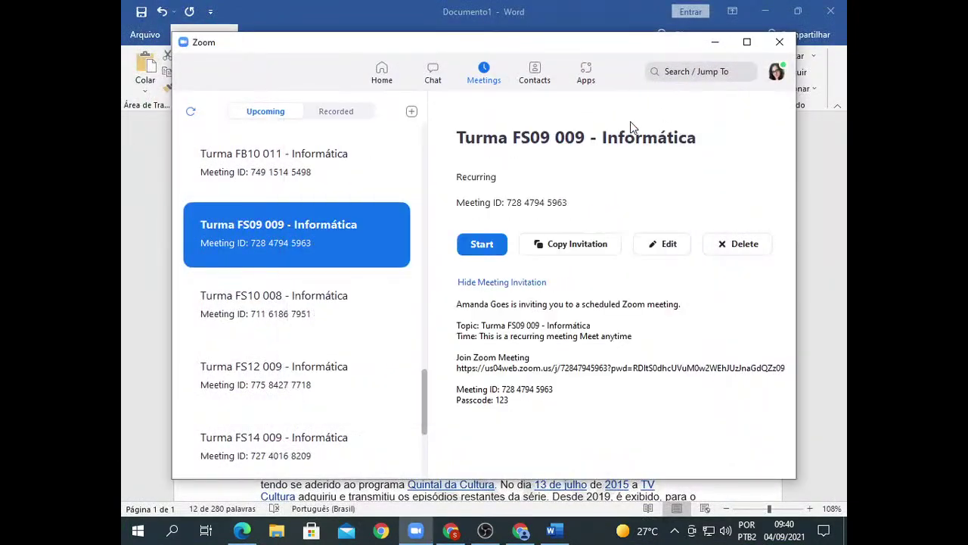
Start the Turma FS09 009 - Informática meeting in Zoom with computer audio, a maximized window and the camera on.
{"action": "left_click", "coordinate": [484, 244]}
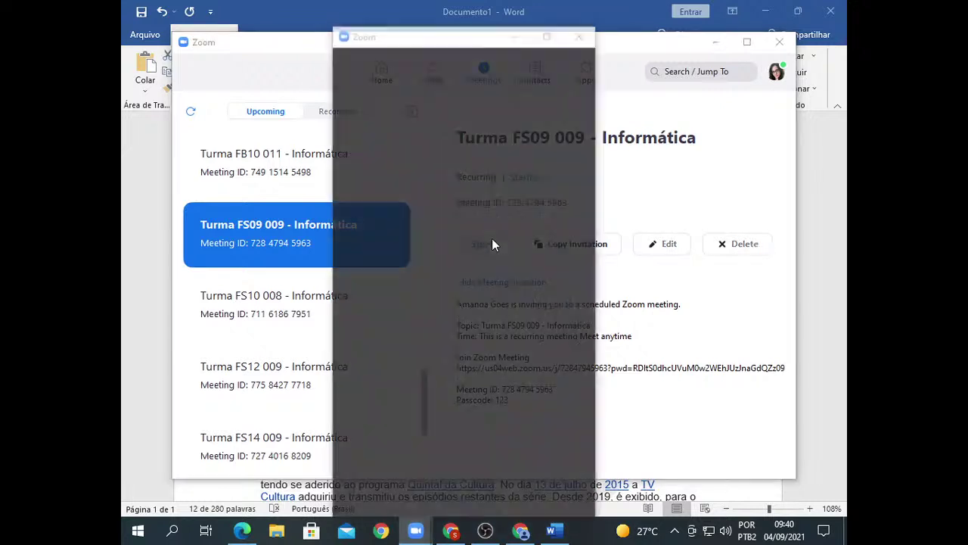
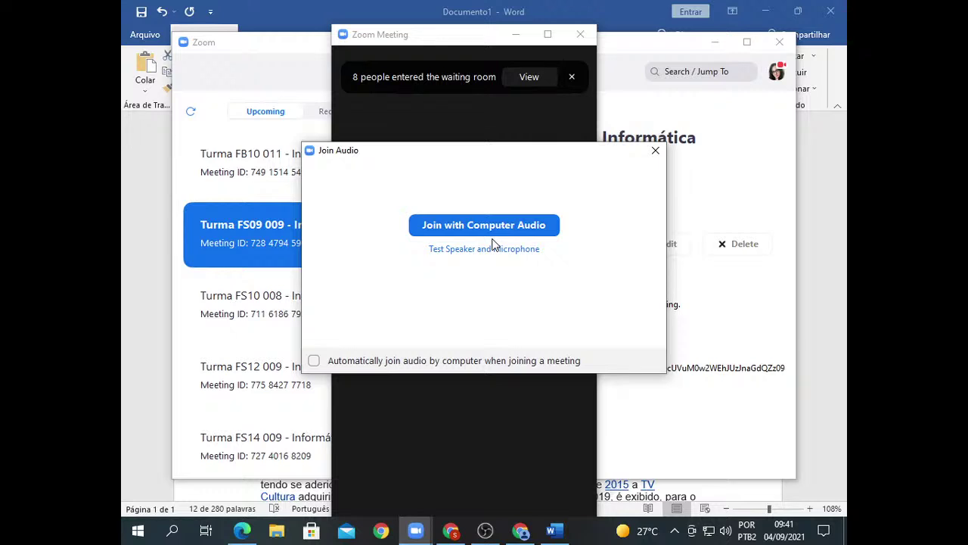
{"action": "left_click", "coordinate": [503, 224]}
{"action": "left_click", "coordinate": [549, 35]}
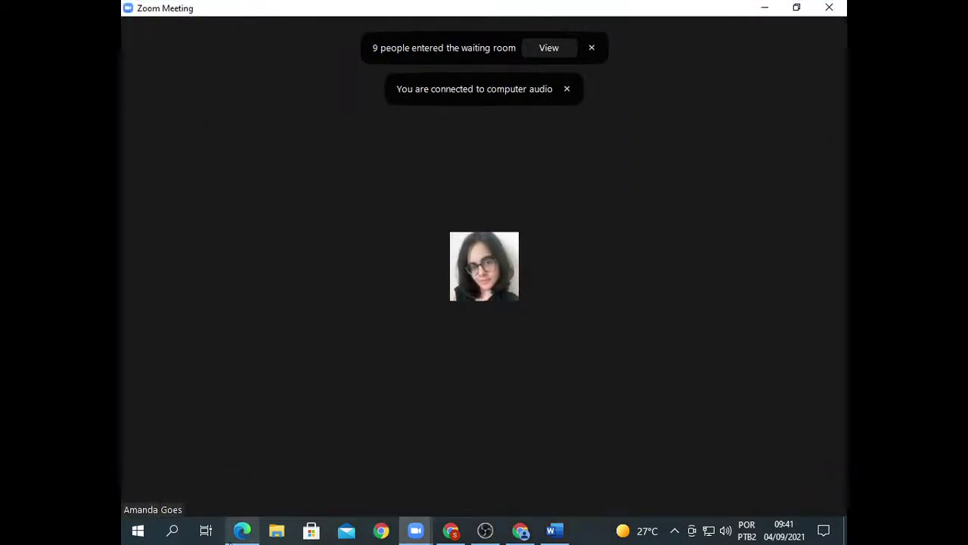
{"action": "left_click", "coordinate": [218, 501]}
Admit the participants from the waiting room into the meeting and read the new chat message.
{"action": "left_click", "coordinate": [550, 50]}
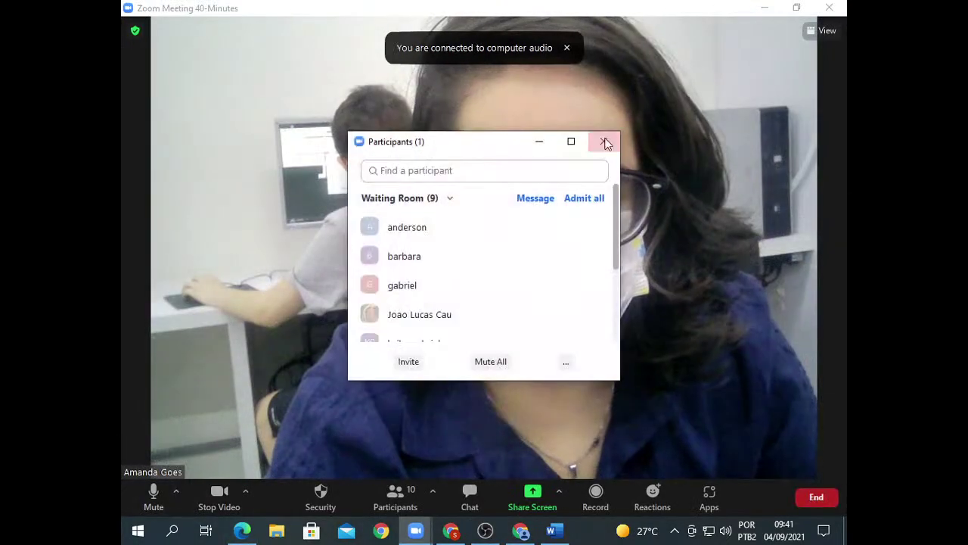
{"action": "left_click", "coordinate": [601, 199]}
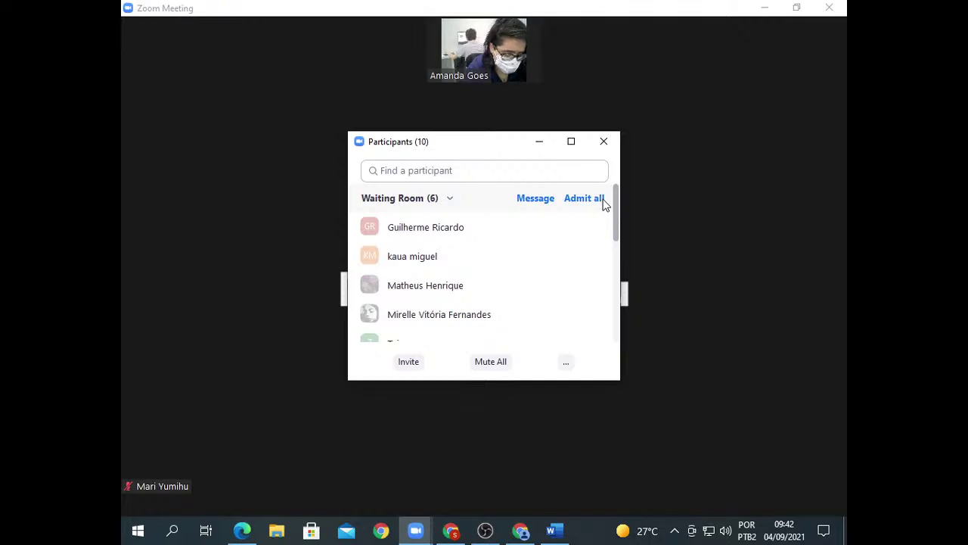
{"action": "left_click", "coordinate": [603, 199]}
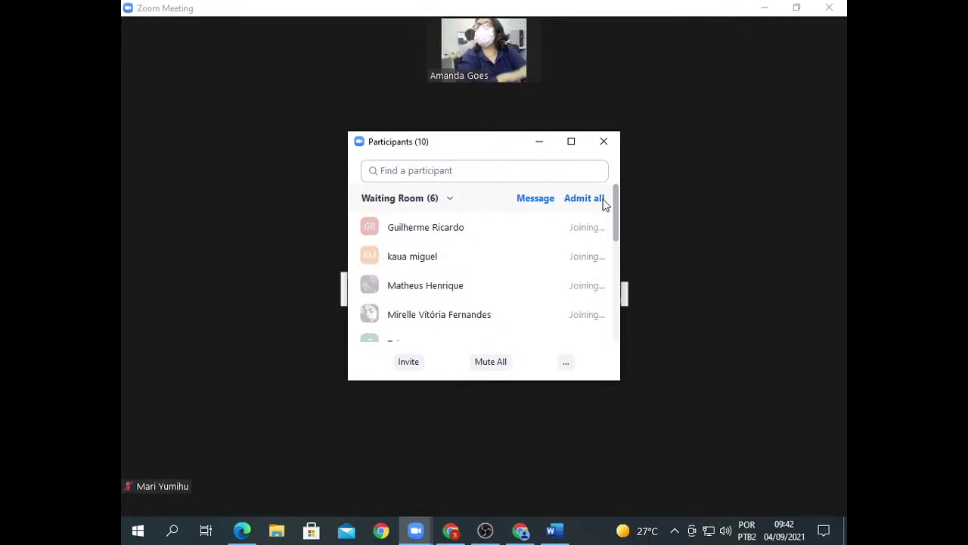
{"action": "scroll", "coordinate": [603, 205], "scroll_direction": "down", "scroll_amount": 3}
{"action": "scroll", "coordinate": [604, 204], "scroll_direction": "up", "scroll_amount": 3}
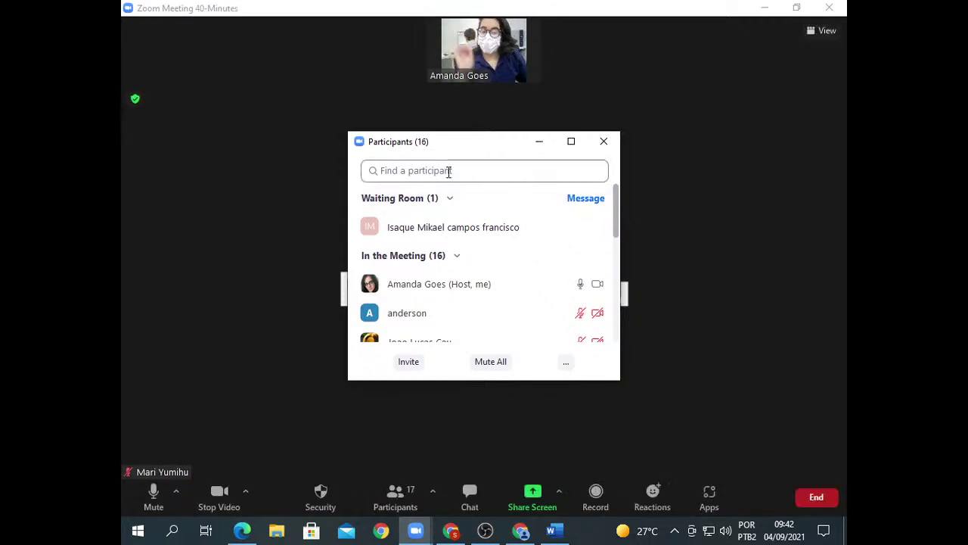
{"action": "left_click", "coordinate": [529, 227]}
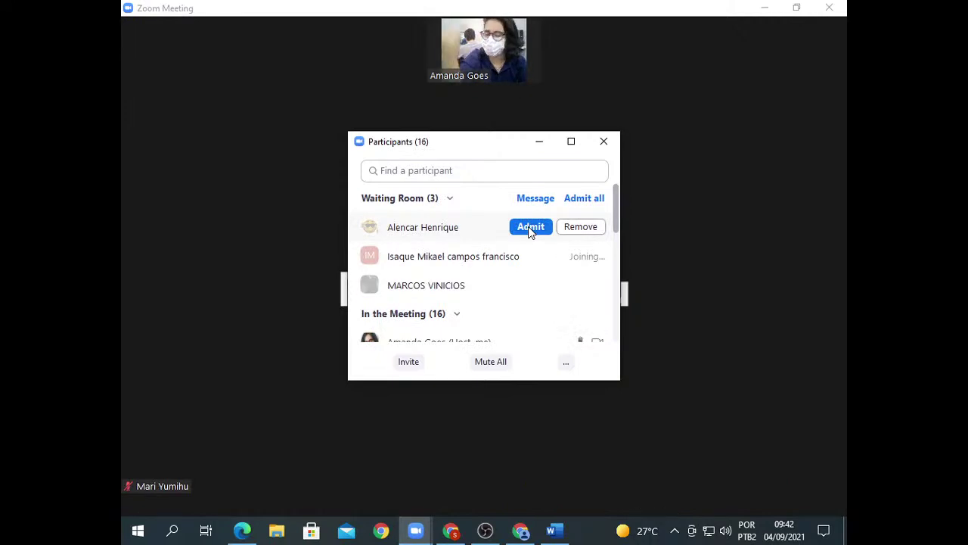
{"action": "left_click", "coordinate": [576, 201]}
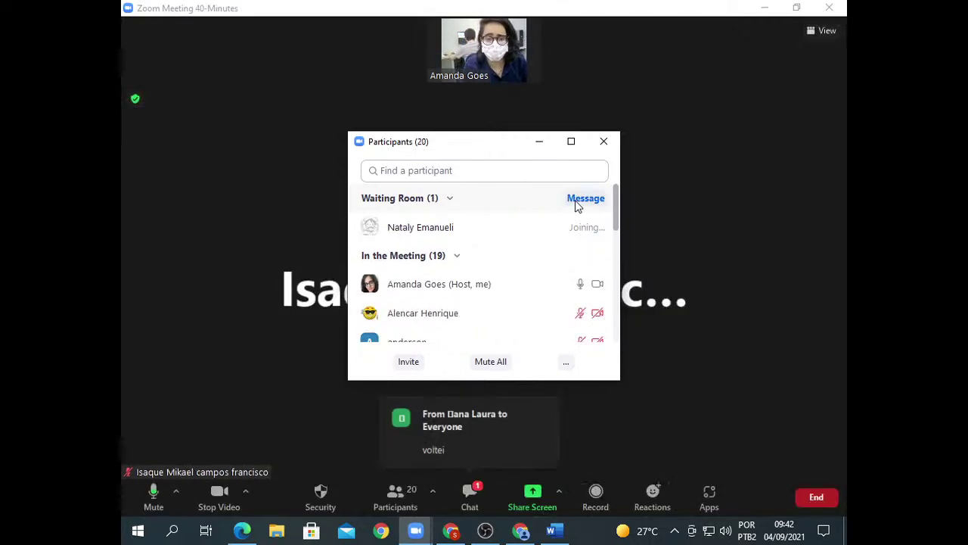
{"action": "left_click", "coordinate": [465, 490]}
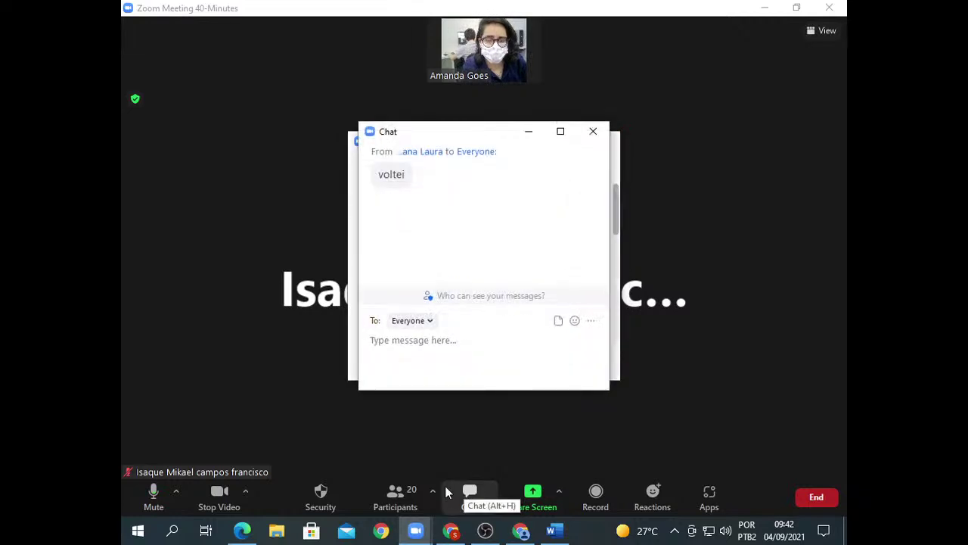
{"action": "left_click", "coordinate": [525, 141]}
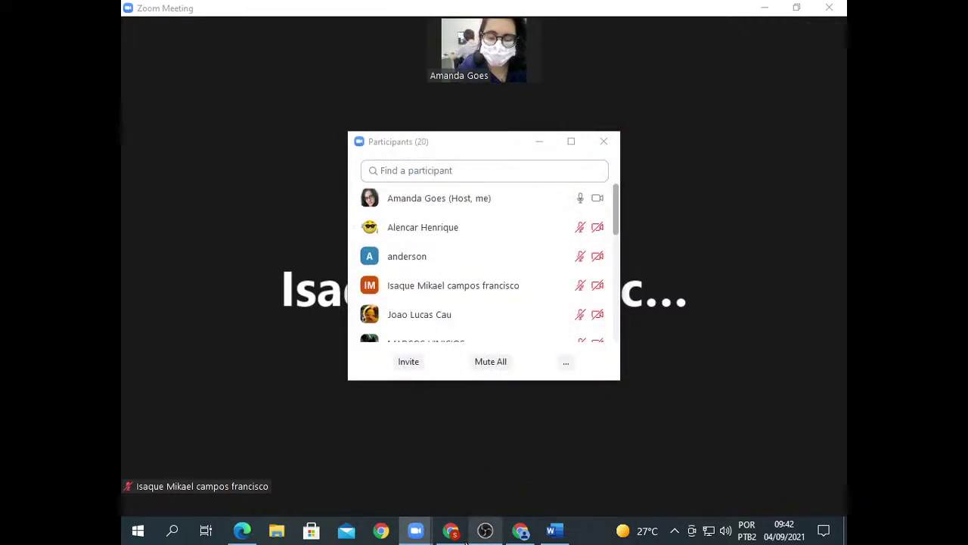
Switch to WhatsApp in Chrome, send "PODEM VOLTAAAAAAAAAAAAAAAAAAR" to the TURMA FS09/009 - FS10/009 group, and admit the newly waiting Zoom participant.
{"action": "left_click", "coordinate": [451, 532]}
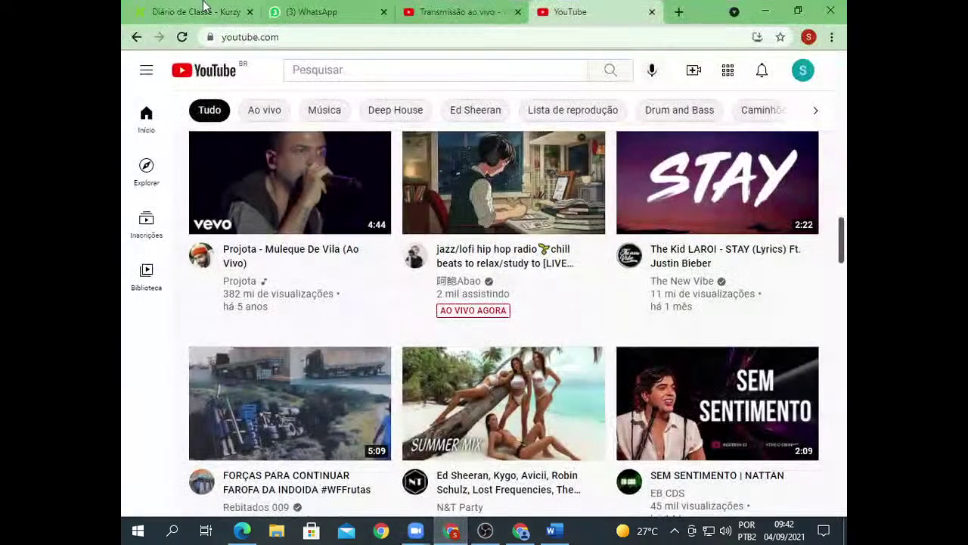
{"action": "left_click", "coordinate": [301, 7]}
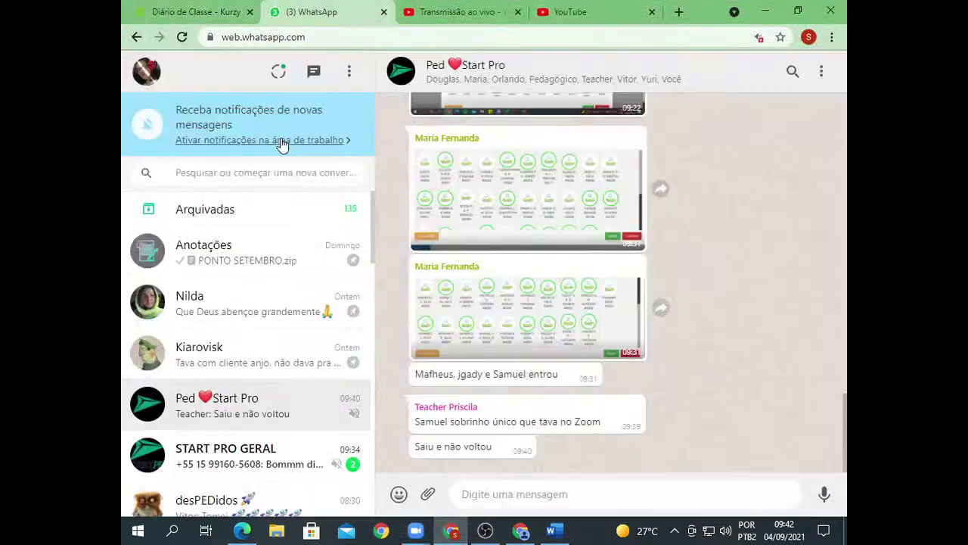
{"action": "left_click", "coordinate": [269, 169]}
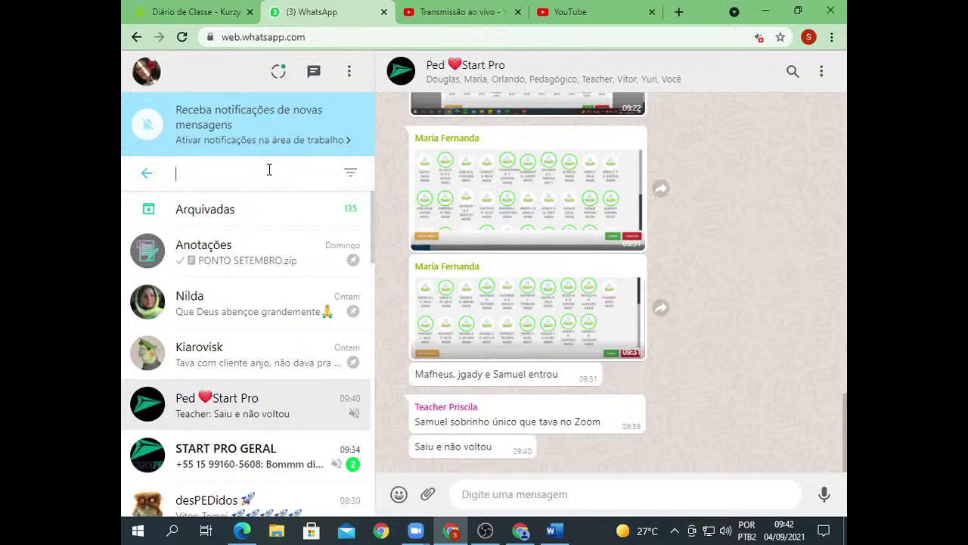
{"action": "type", "text": "FS09"}
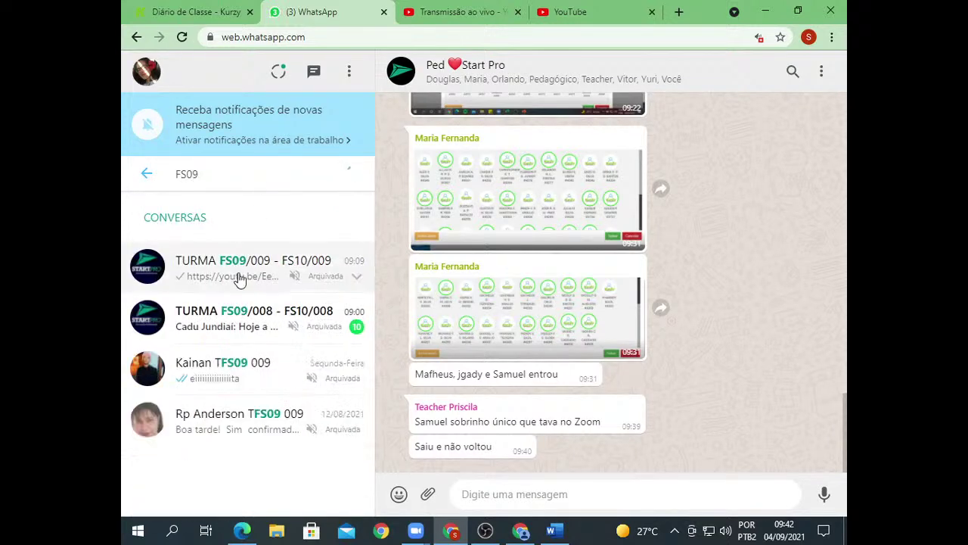
{"action": "left_click", "coordinate": [238, 279]}
{"action": "type", "text": "PODEM V"}
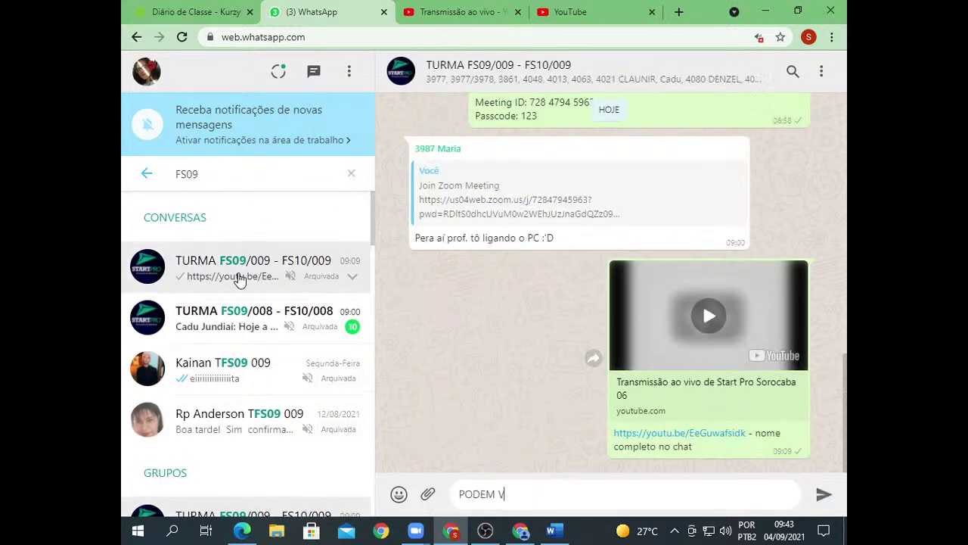
{"action": "type", "text": "OLTAR"}
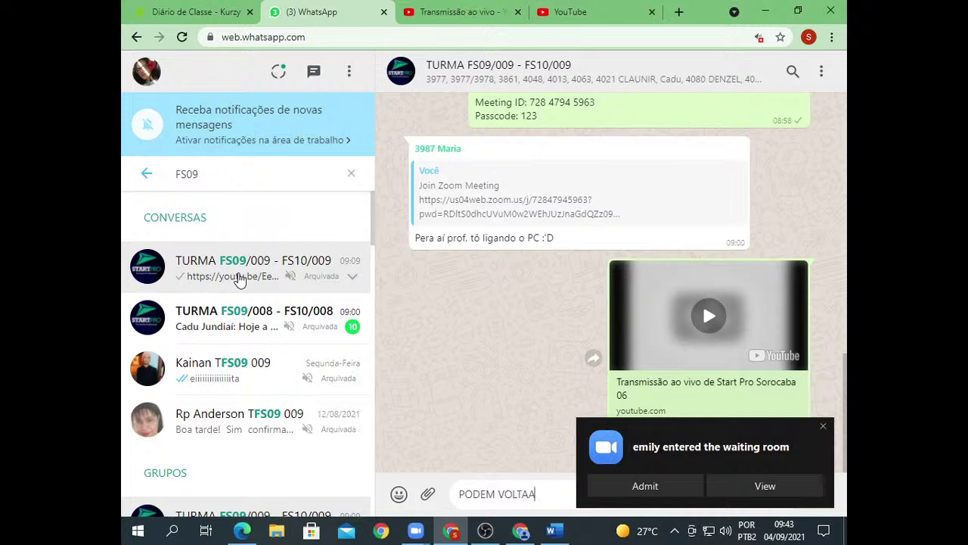
{"action": "key", "text": "Return"}
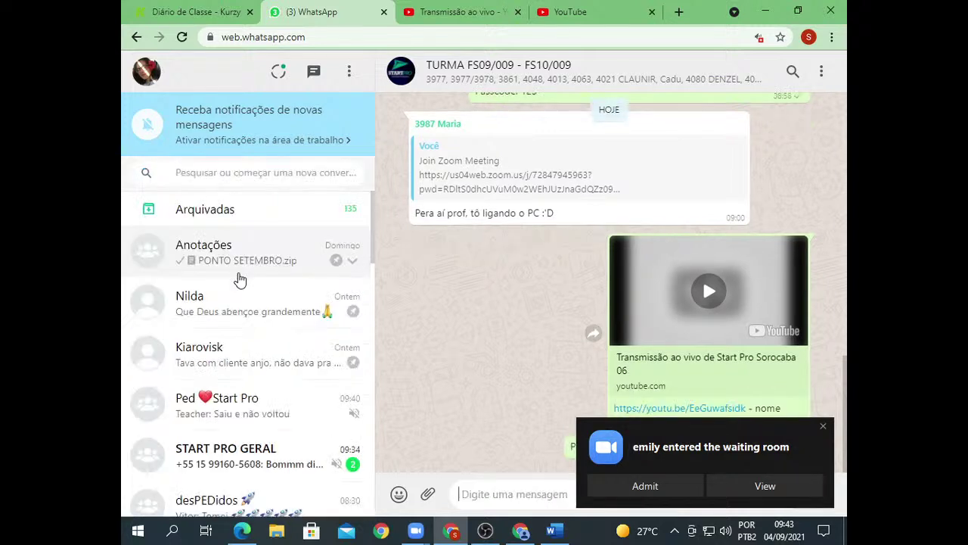
{"action": "left_click", "coordinate": [657, 494]}
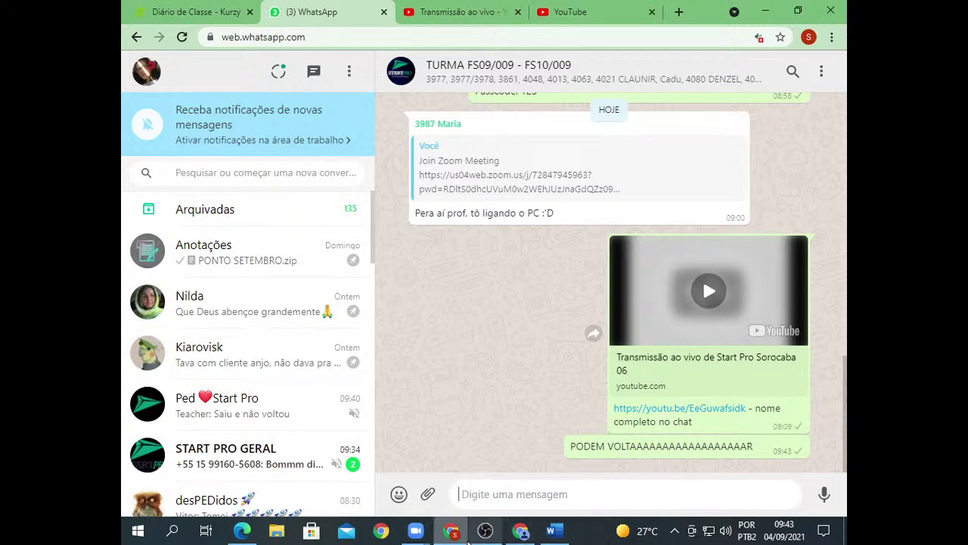
Switch back to Zoom, share the Documento1 - Word window, and admit the remaining waiting participant before minimizing the participant list.
{"action": "left_click", "coordinate": [415, 530]}
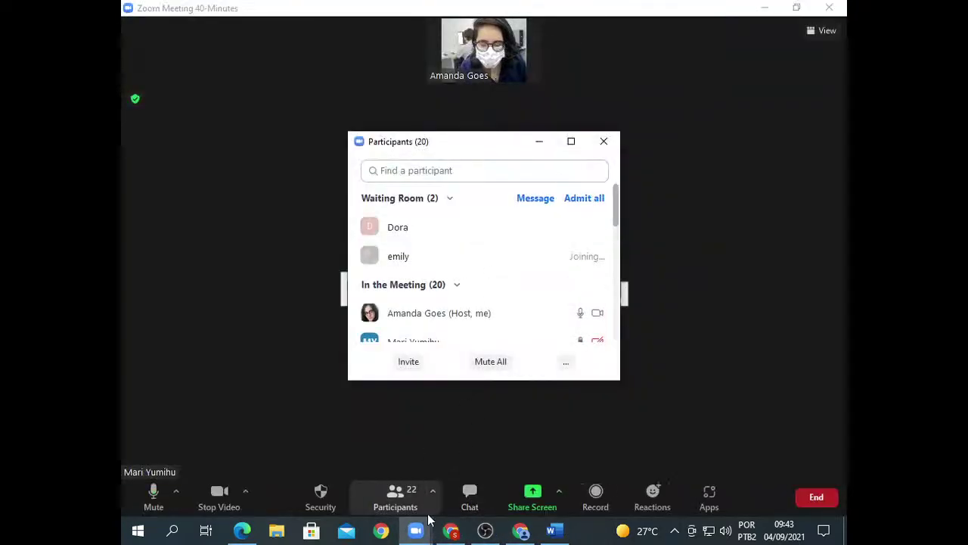
{"action": "left_click", "coordinate": [533, 495]}
{"action": "left_click", "coordinate": [255, 283]}
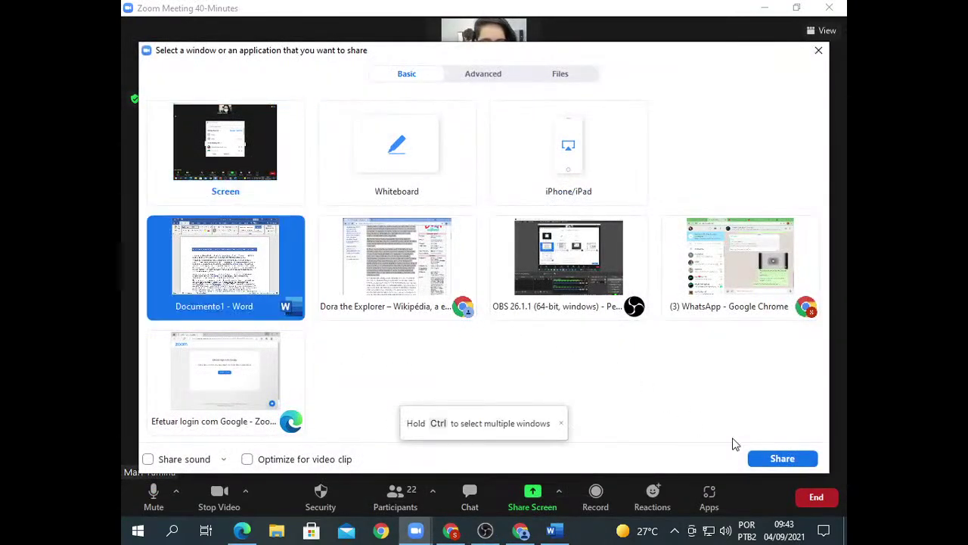
{"action": "left_click", "coordinate": [233, 110]}
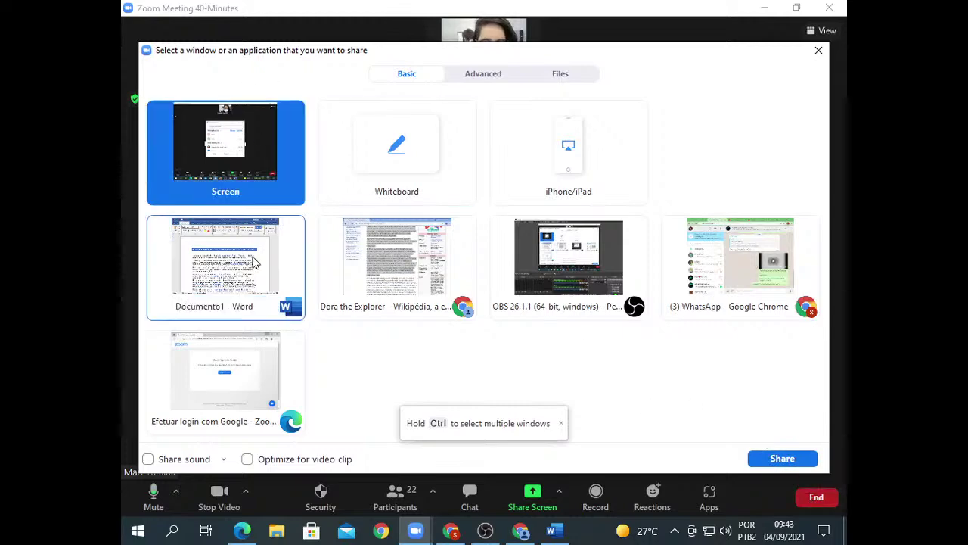
{"action": "left_click", "coordinate": [255, 262]}
{"action": "left_click", "coordinate": [764, 459]}
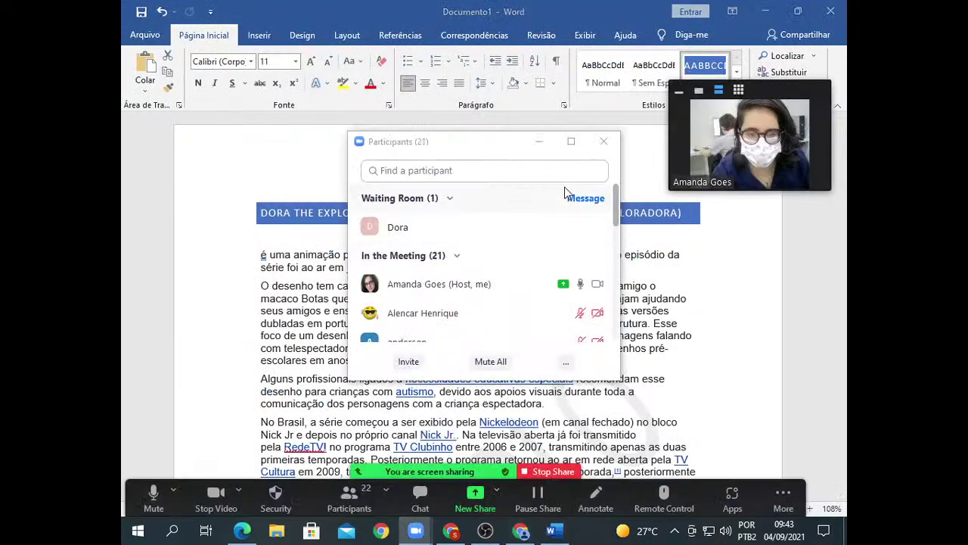
{"action": "left_click", "coordinate": [541, 226]}
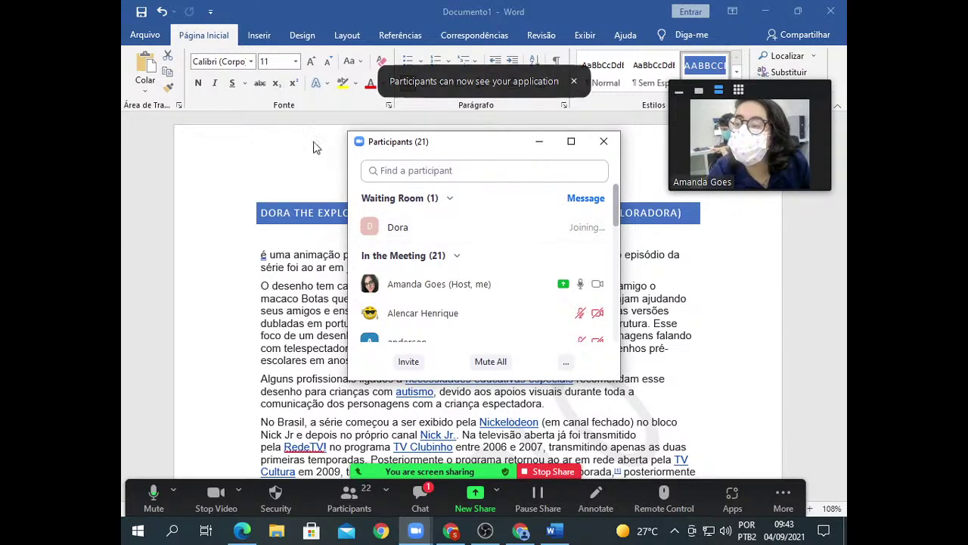
{"action": "left_click", "coordinate": [538, 142]}
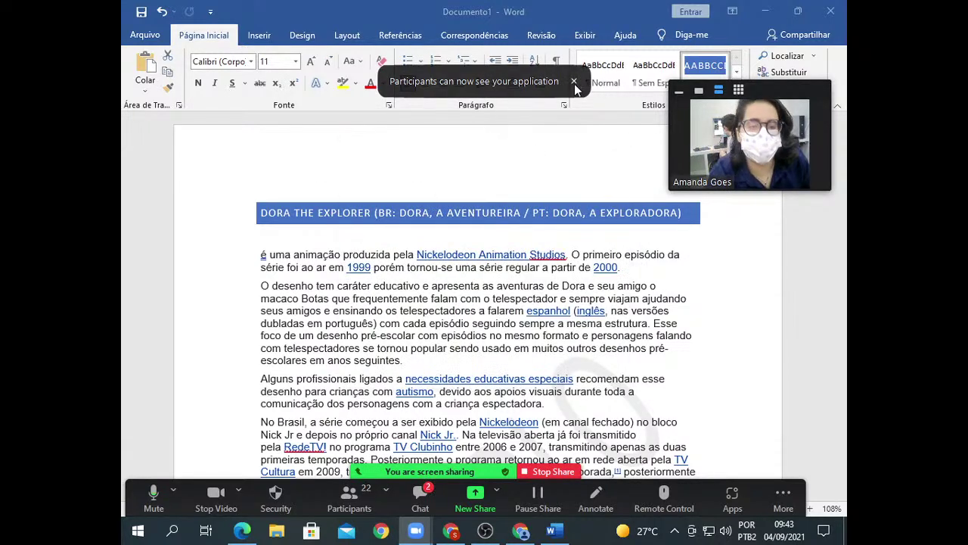
Replace the document's watermark with a custom diagonal text watermark reading SEM COPIAR.
{"action": "left_click", "coordinate": [303, 35]}
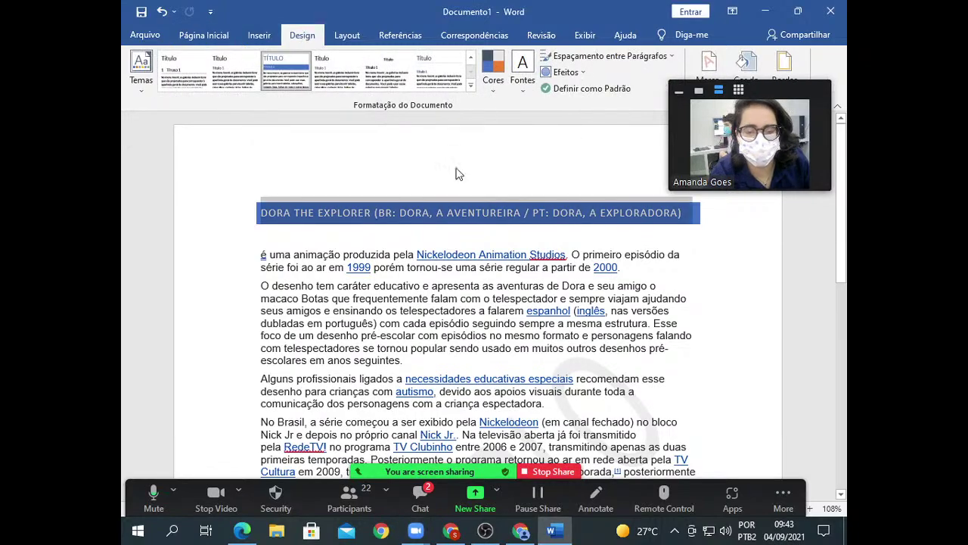
{"action": "scroll", "coordinate": [498, 263], "scroll_direction": "down", "scroll_amount": 8}
{"action": "scroll", "coordinate": [498, 263], "scroll_direction": "up", "scroll_amount": 5}
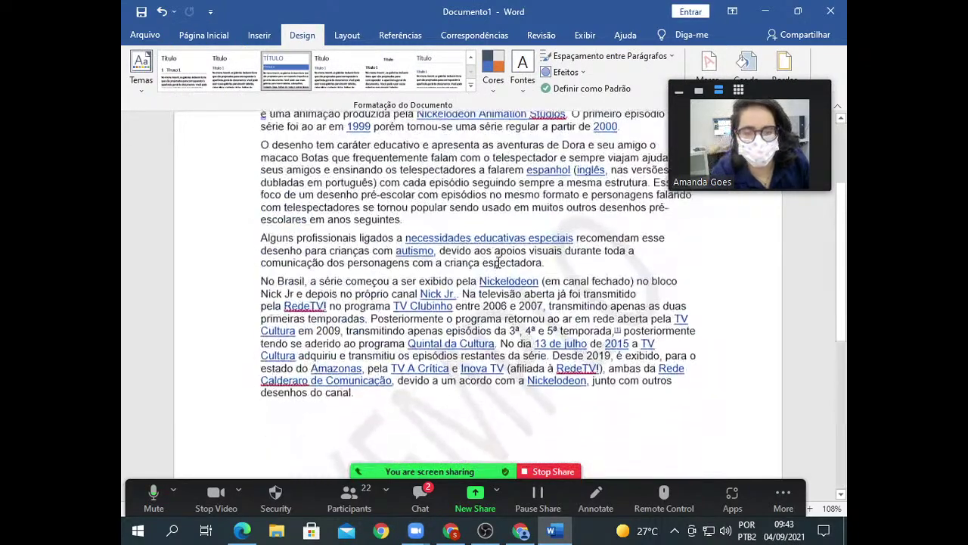
{"action": "left_click", "coordinate": [711, 89]}
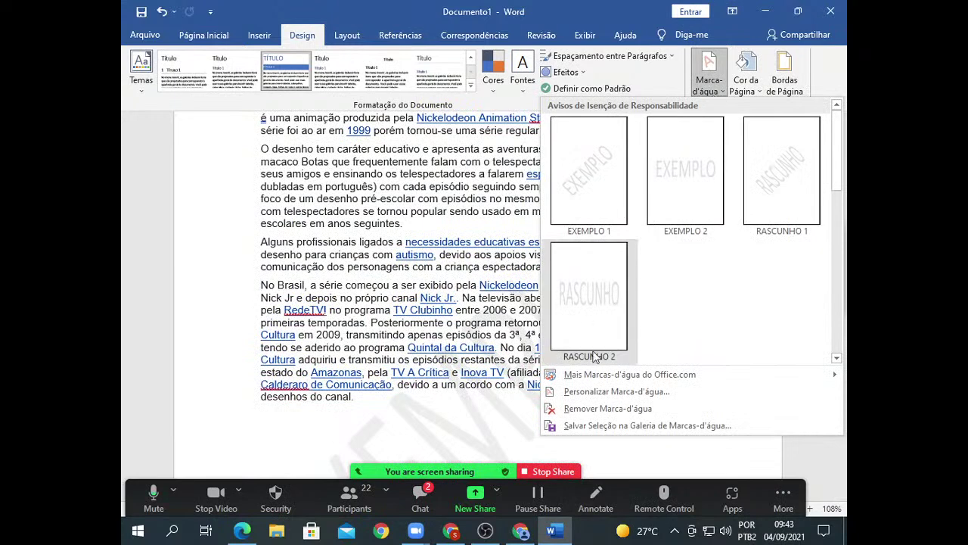
{"action": "left_click", "coordinate": [681, 392]}
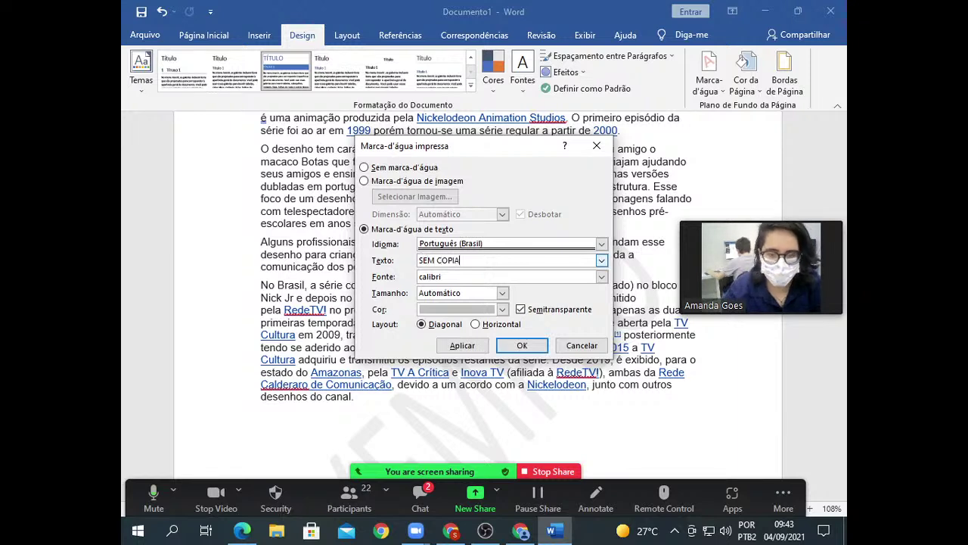
{"action": "left_click", "coordinate": [471, 346]}
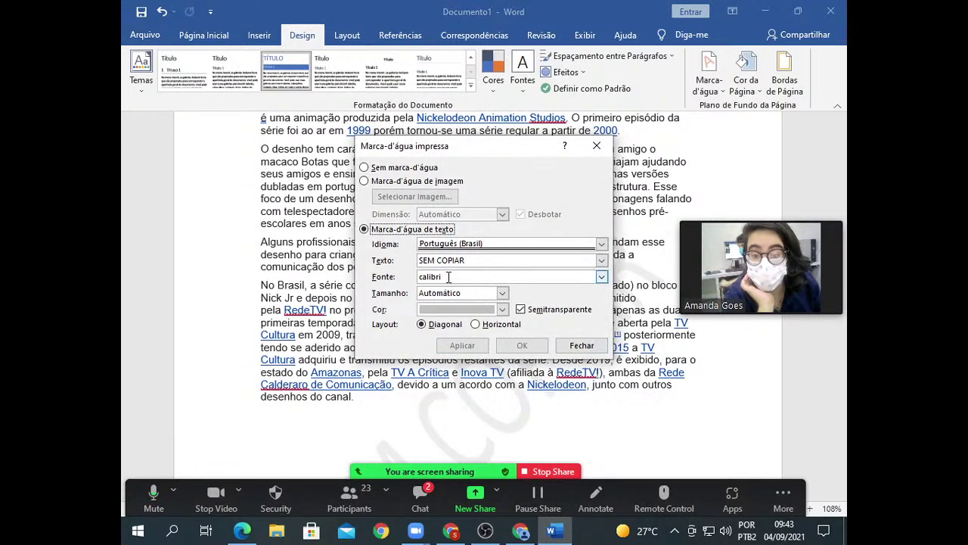
Change the SEM COPIAR watermark's color to dark green and check it across the page.
{"action": "left_click", "coordinate": [502, 310]}
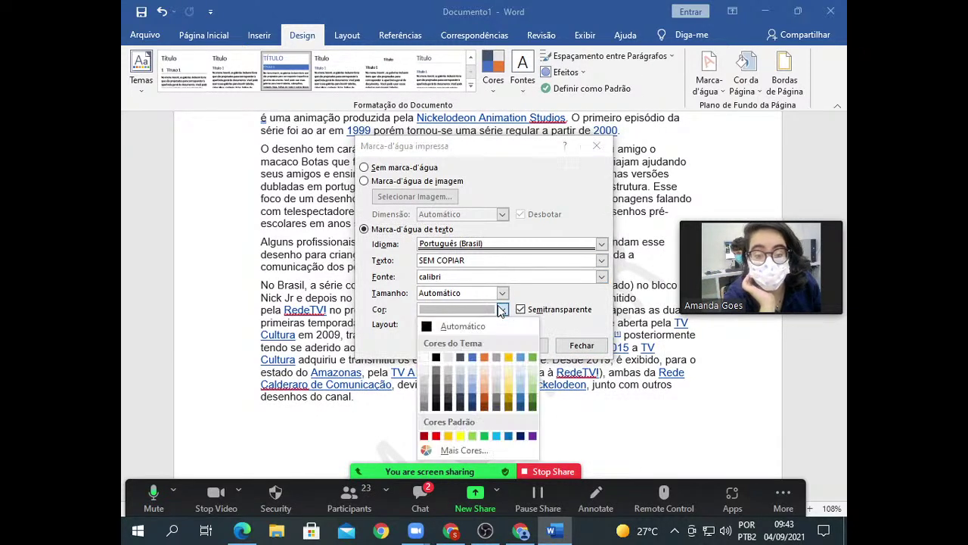
{"action": "left_click", "coordinate": [533, 399]}
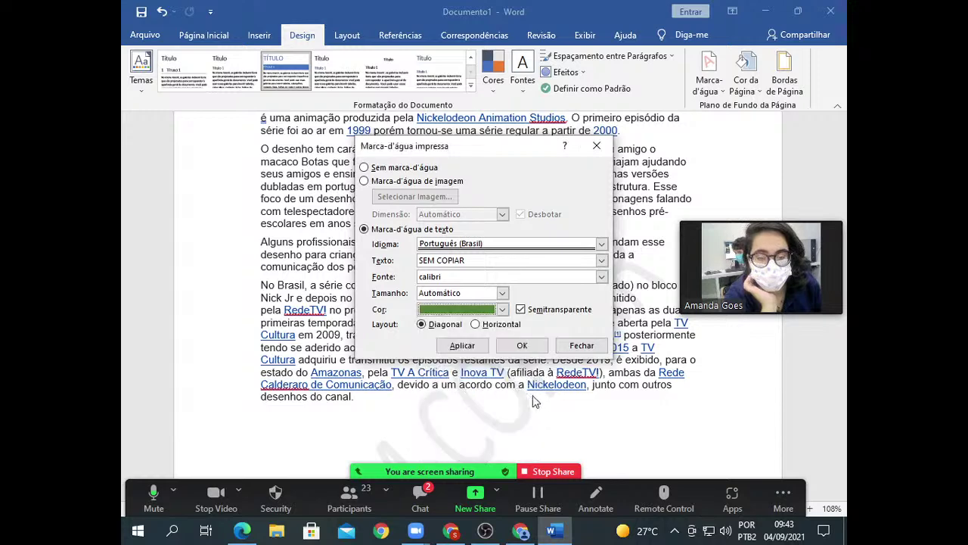
{"action": "left_click", "coordinate": [463, 345]}
{"action": "left_click", "coordinate": [597, 145]}
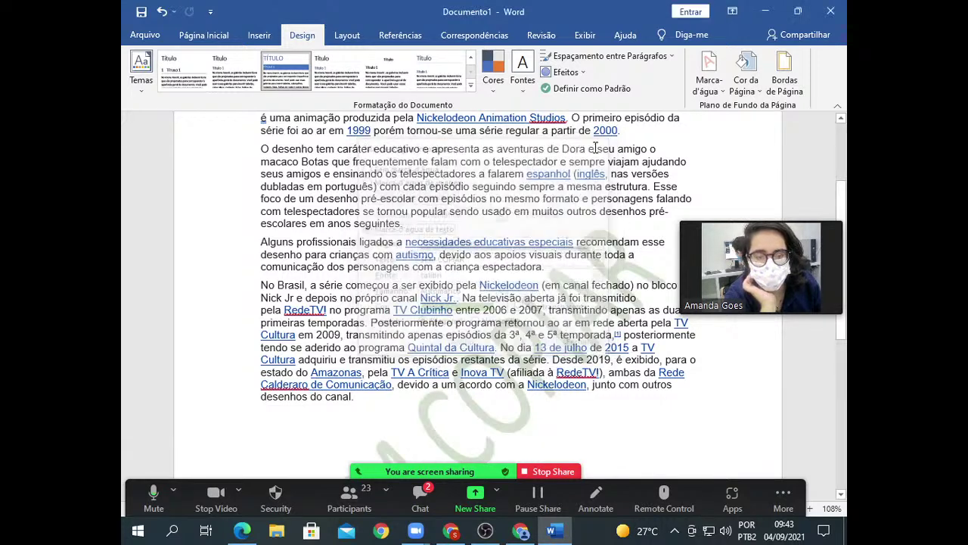
{"action": "scroll", "coordinate": [383, 331], "scroll_direction": "down", "scroll_amount": 10}
{"action": "scroll", "coordinate": [384, 332], "scroll_direction": "up", "scroll_amount": 6}
{"action": "scroll", "coordinate": [384, 332], "scroll_direction": "up", "scroll_amount": 7}
{"action": "scroll", "coordinate": [381, 332], "scroll_direction": "down", "scroll_amount": 7}
{"action": "scroll", "coordinate": [381, 331], "scroll_direction": "down", "scroll_amount": 1}
{"action": "scroll", "coordinate": [381, 331], "scroll_direction": "up", "scroll_amount": 7}
{"action": "scroll", "coordinate": [488, 274], "scroll_direction": "up", "scroll_amount": 1}
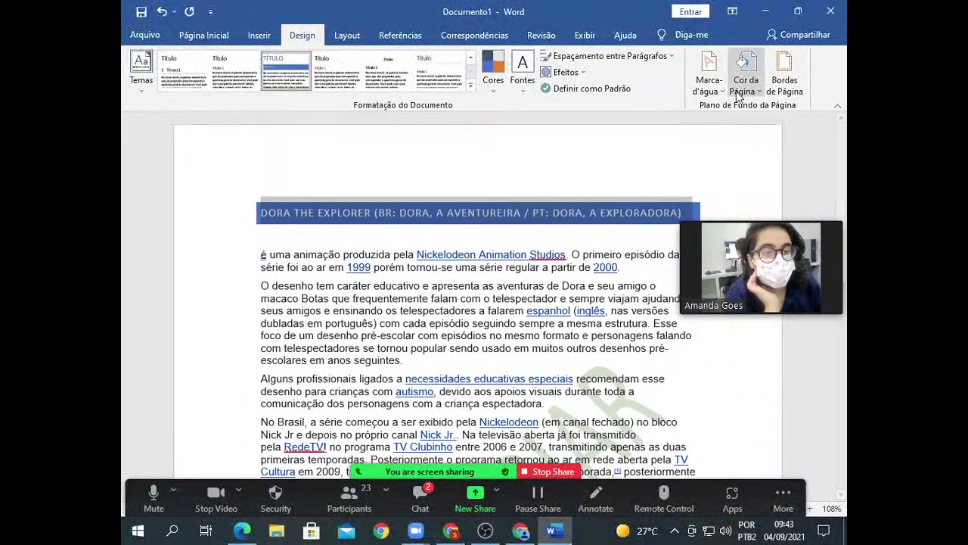
Set the page background to the dark orange theme color and review the whole page.
{"action": "left_click", "coordinate": [740, 90]}
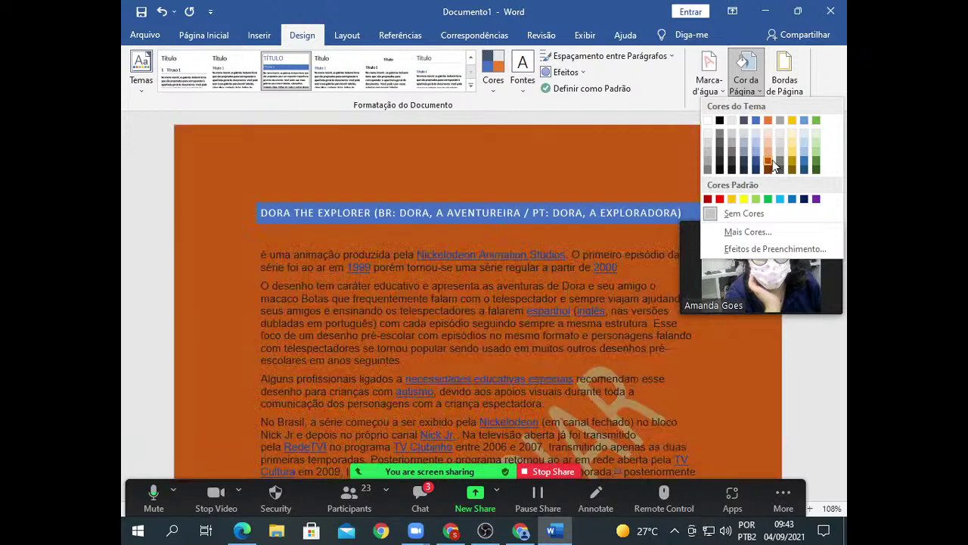
{"action": "left_click", "coordinate": [774, 165]}
{"action": "scroll", "coordinate": [515, 167], "scroll_direction": "down", "scroll_amount": 5}
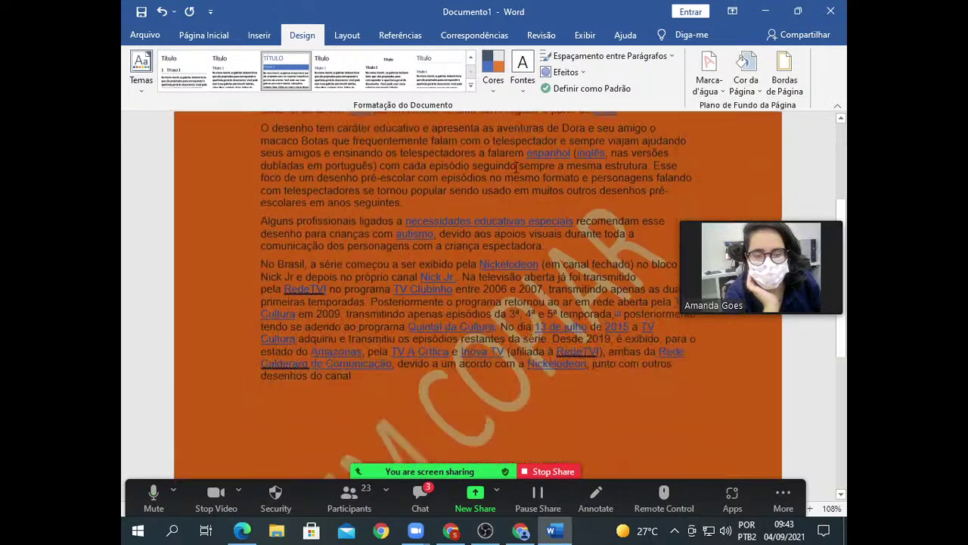
{"action": "scroll", "coordinate": [517, 168], "scroll_direction": "down", "scroll_amount": 10}
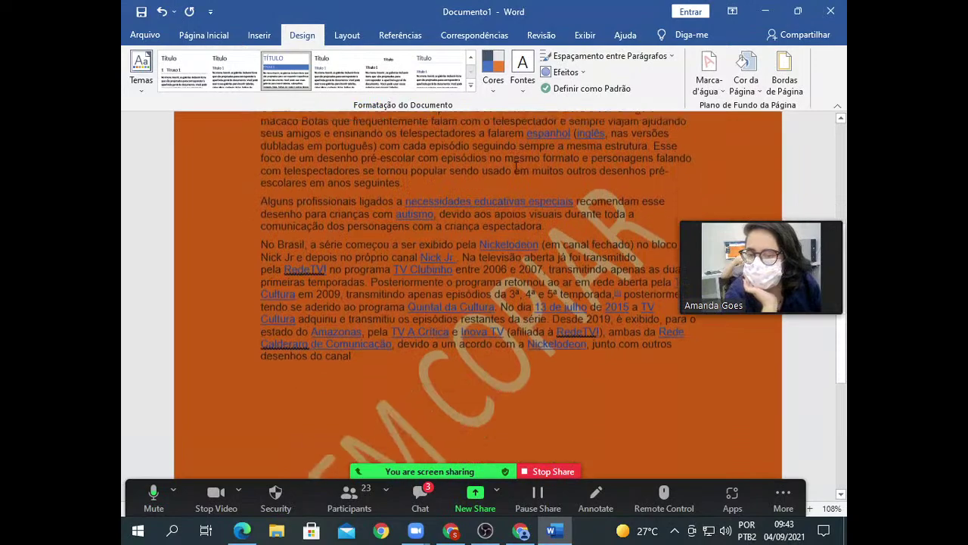
{"action": "scroll", "coordinate": [517, 167], "scroll_direction": "up", "scroll_amount": 5}
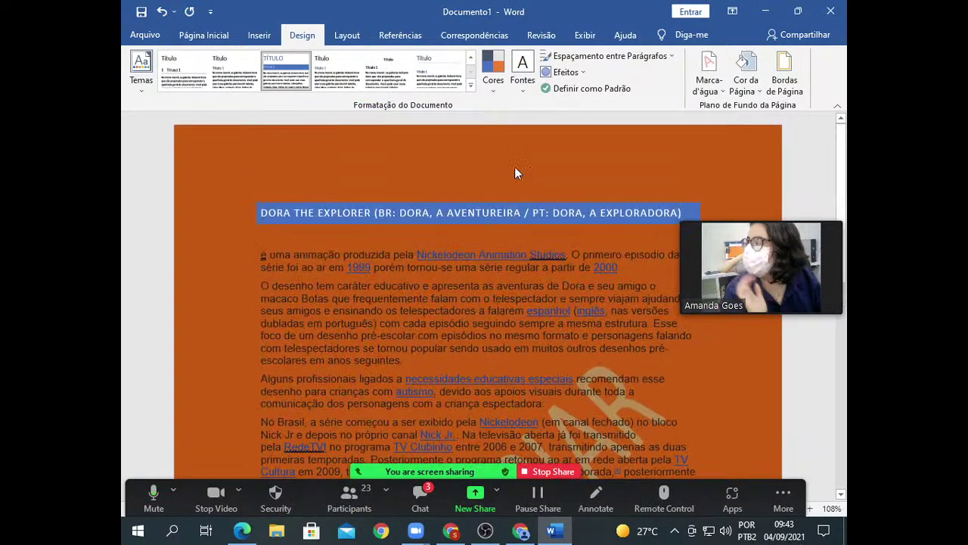